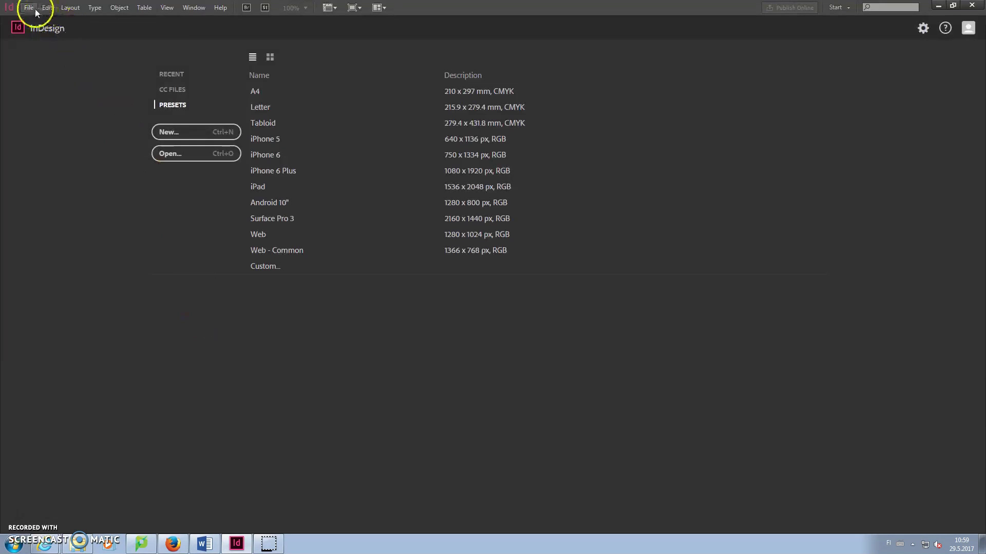
# Step: Start a new one-page A4 print document and set its orientation to landscape
pyautogui.click(30, 8)
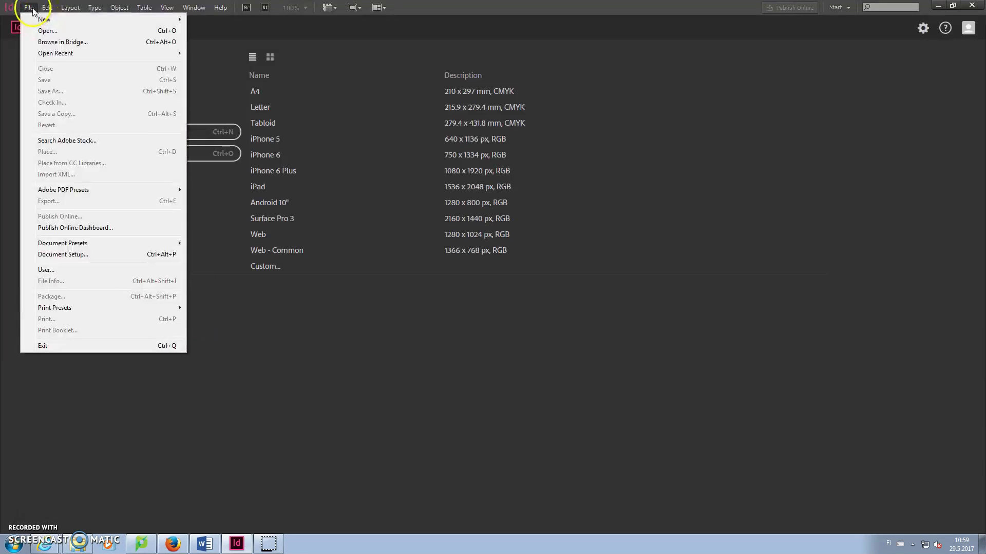
pyautogui.moveTo(46, 19)
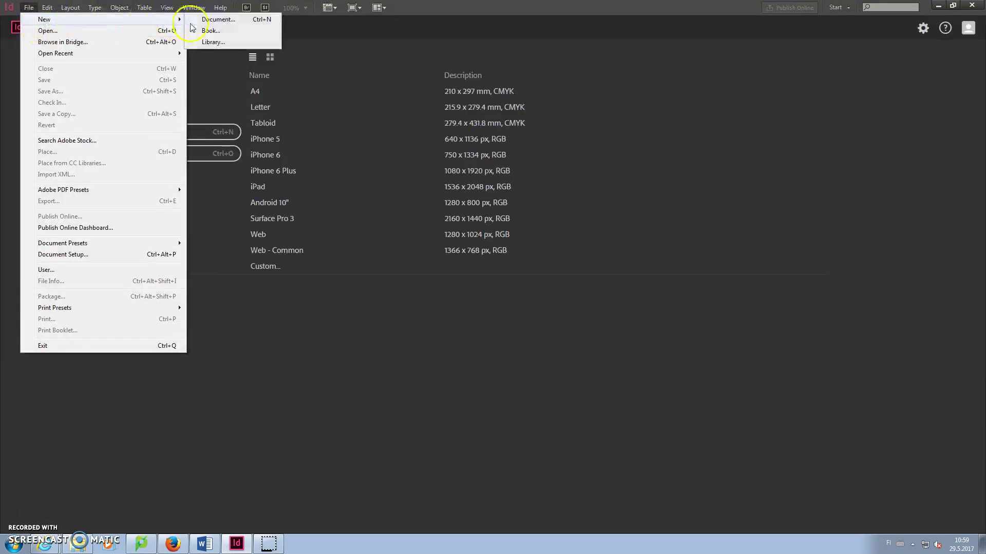
pyautogui.click(210, 19)
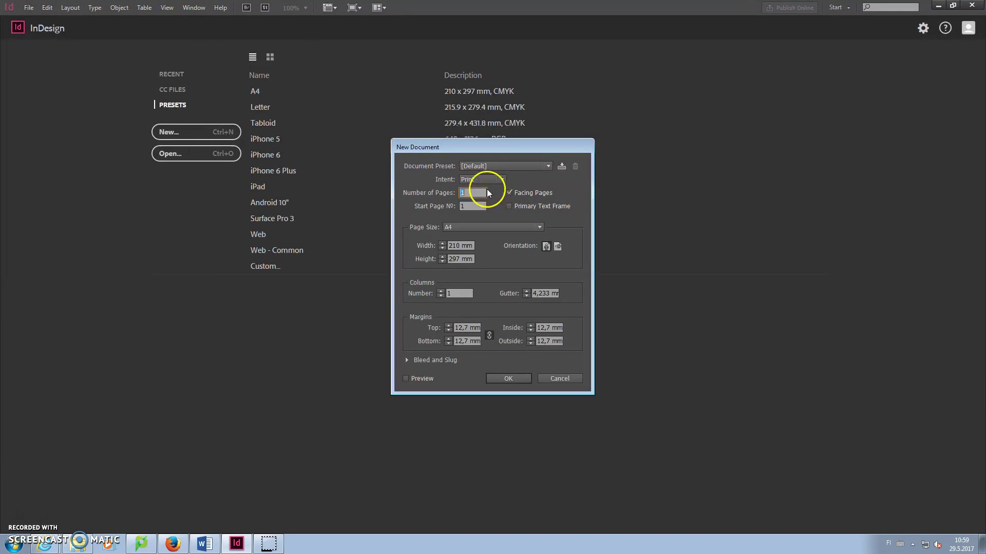
pyautogui.click(473, 193)
pyautogui.click(557, 248)
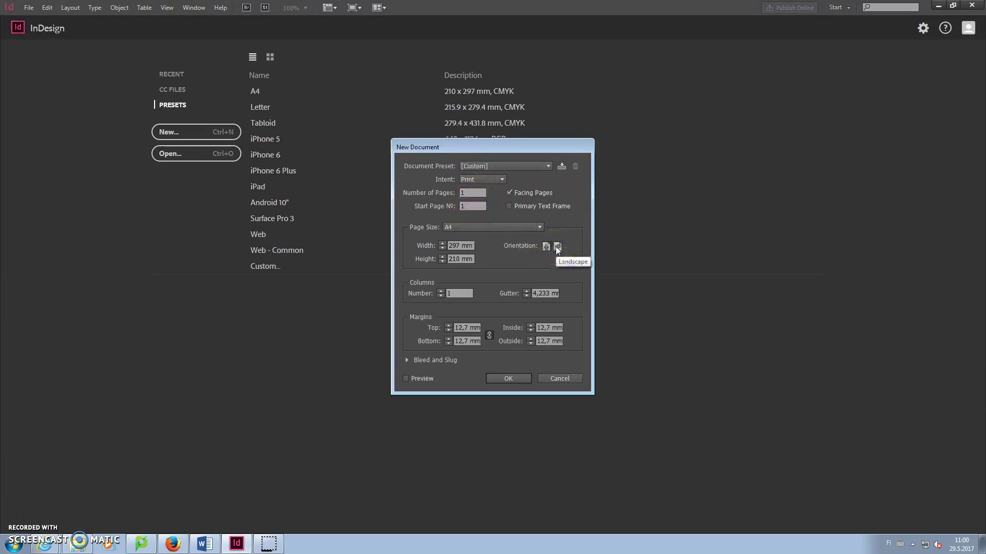
# Step: Set the new document's columns to 3 with a 4 mm gutter
pyautogui.click(441, 296)
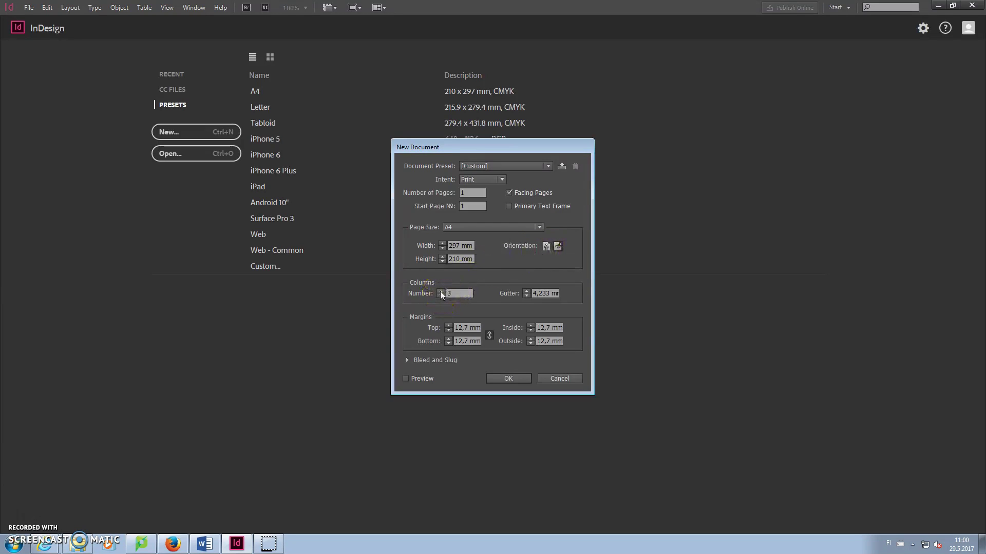
pyautogui.click(451, 294)
pyautogui.moveTo(534, 293); pyautogui.dragTo(547, 294)
pyautogui.click(546, 293)
pyautogui.press('BackSpace')
pyautogui.press('BackSpace')
pyautogui.press('BackSpace')
pyautogui.press('BackSpace')
pyautogui.press('BackSpace')
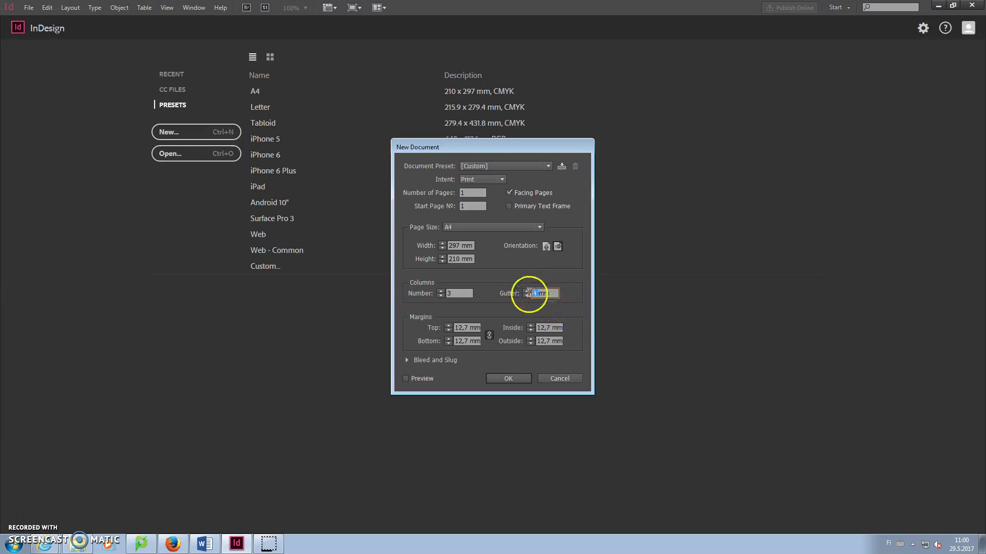
pyautogui.hotkey('shift', 'Home')
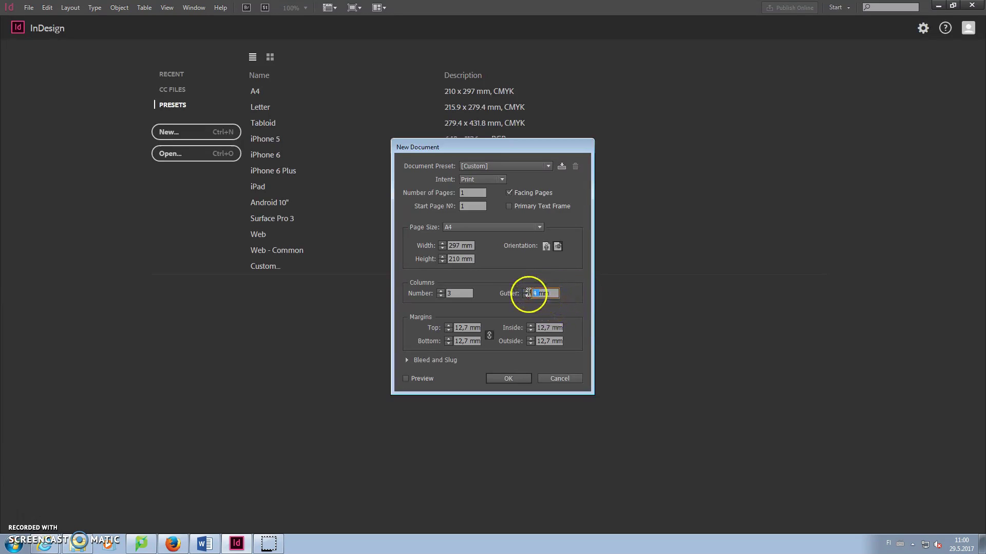
# Step: Set all four page margins to 4 mm and create the document
pyautogui.click(467, 327)
pyautogui.moveTo(467, 327); pyautogui.dragTo(413, 335)
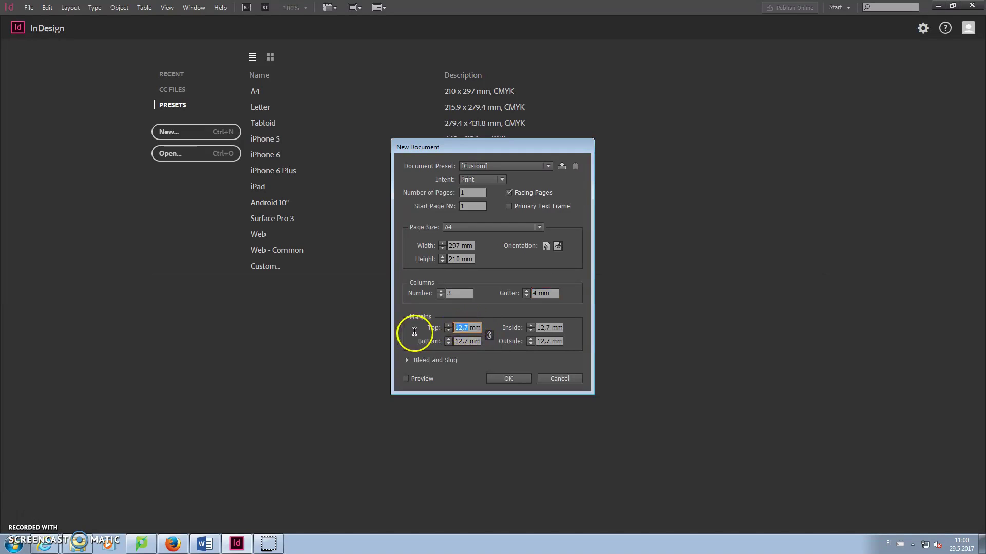
pyautogui.click(501, 339)
pyautogui.click(466, 327)
pyautogui.doubleClick(467, 329)
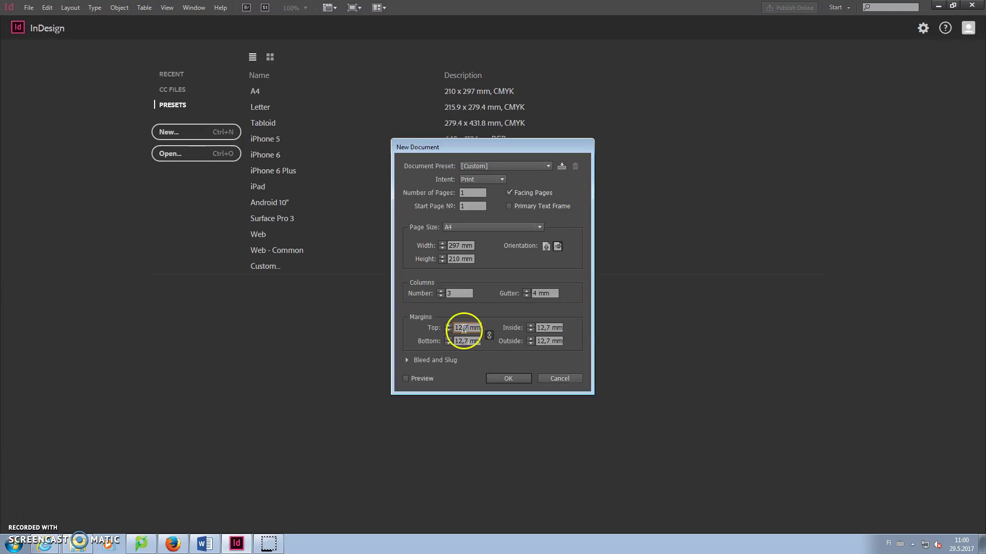
pyautogui.click(447, 330)
pyautogui.write('4')
pyautogui.press('Tab')
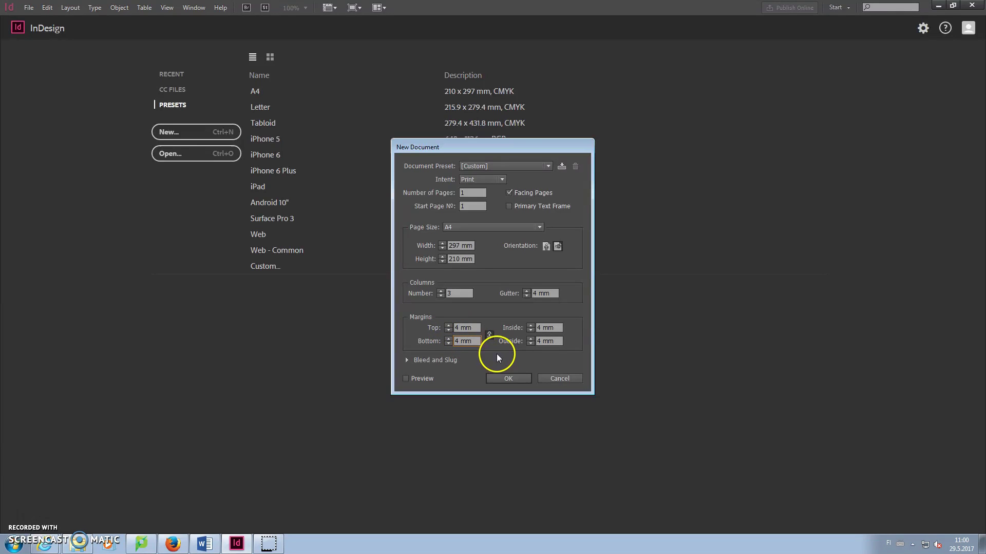
pyautogui.click(405, 362)
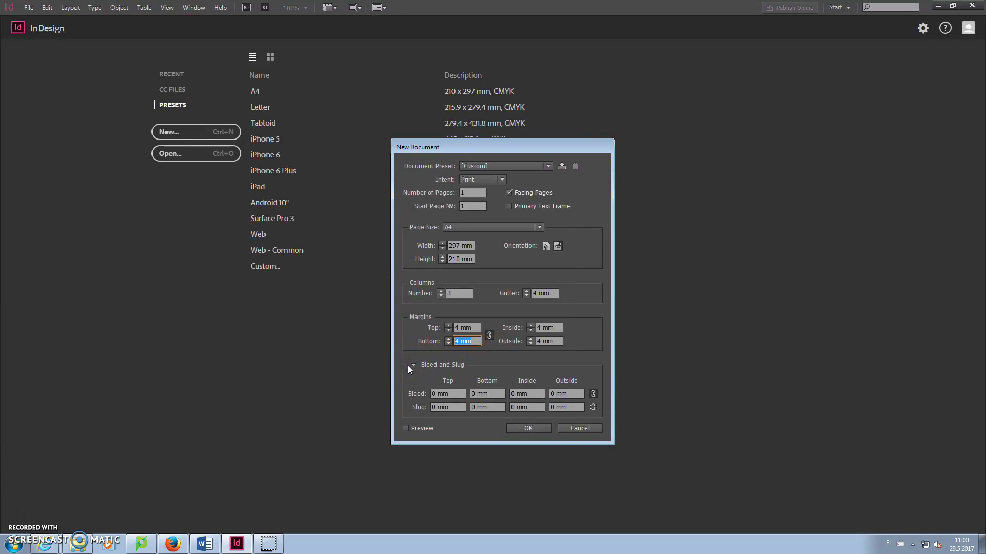
pyautogui.click(413, 366)
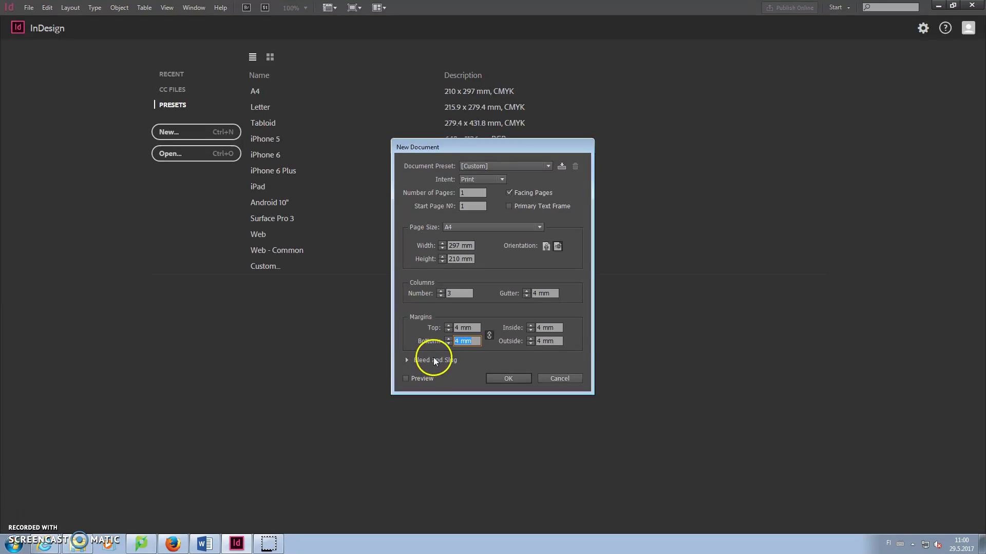
pyautogui.click(497, 377)
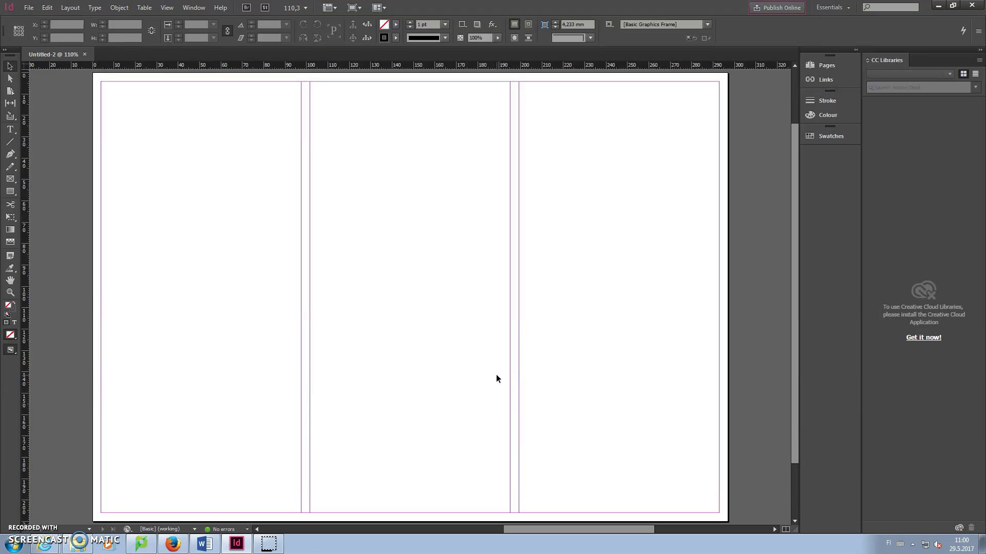
# Step: Draw a rectangle about 300 × 50 mm across the page's bottom edge, filled with C=0 M=100 Y=0 K=0 and without a stroke
pyautogui.click(10, 192)
pyautogui.moveTo(88, 417); pyautogui.dragTo(729, 456)
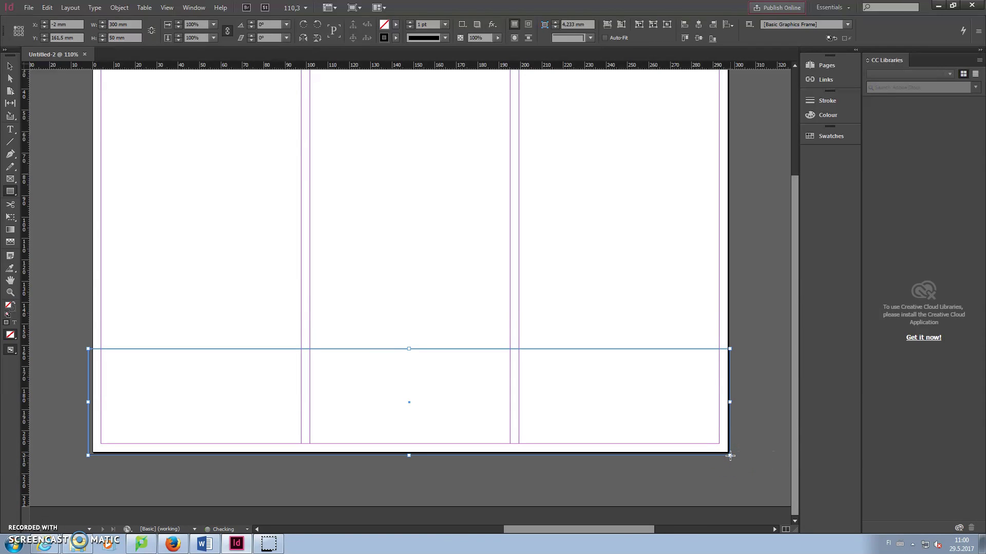
pyautogui.click(396, 25)
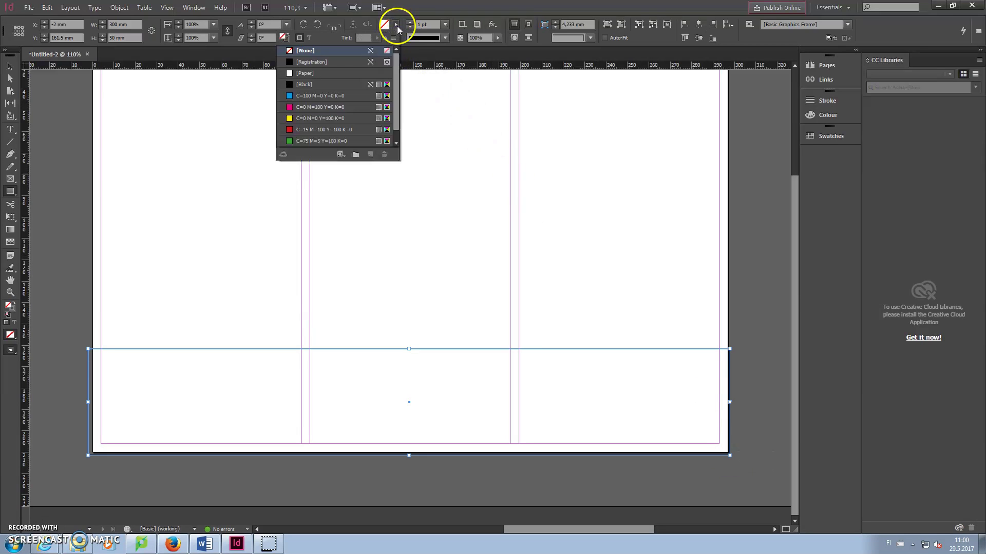
pyautogui.click(334, 108)
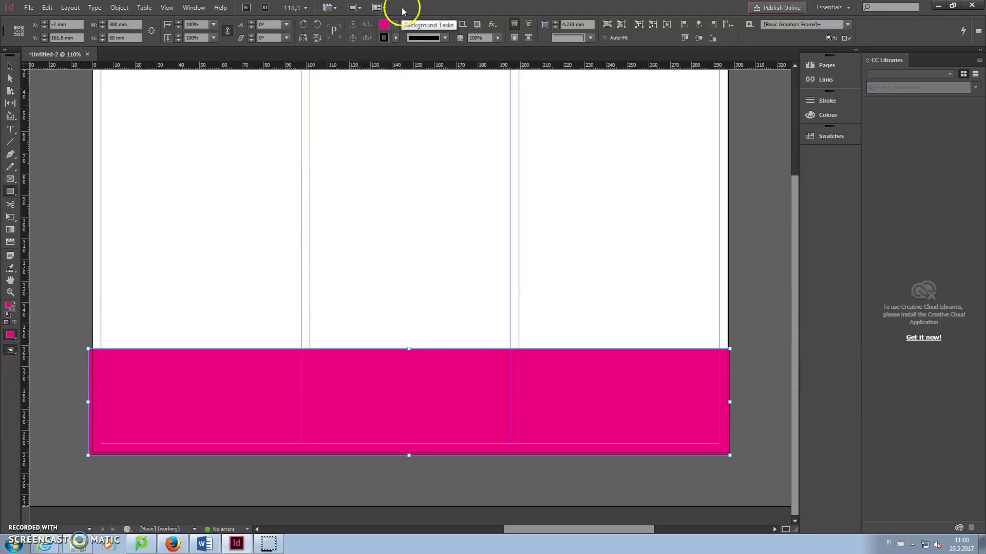
pyautogui.click(395, 38)
pyautogui.click(305, 64)
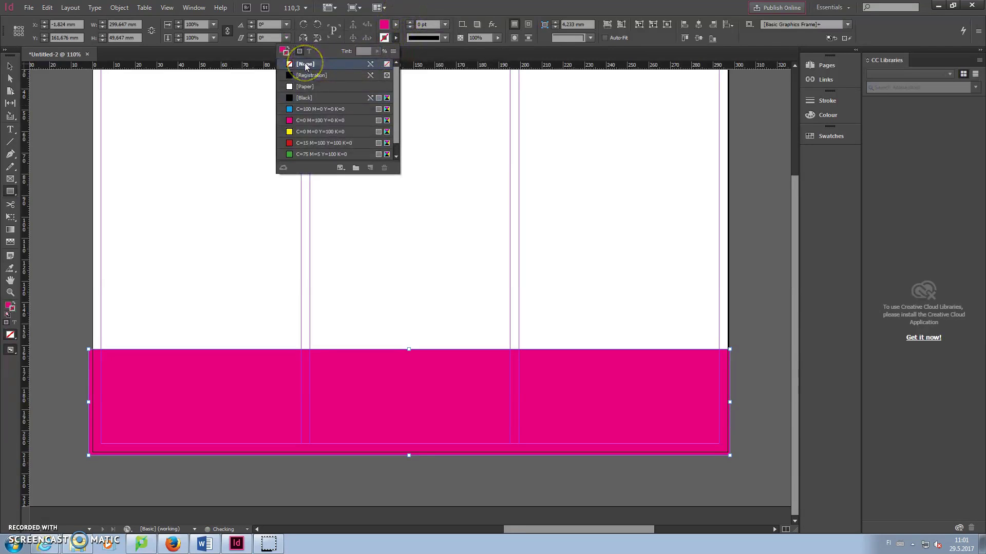
# Step: Edit the rectangle's magenta fill swatch to C=53 M=100 Y=52 K=17
pyautogui.click(396, 26)
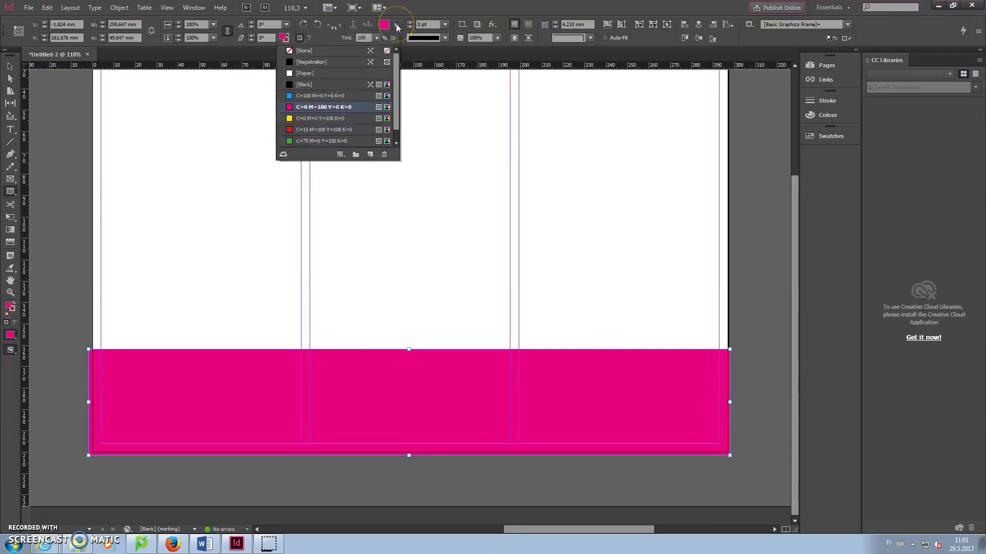
pyautogui.doubleClick(387, 110)
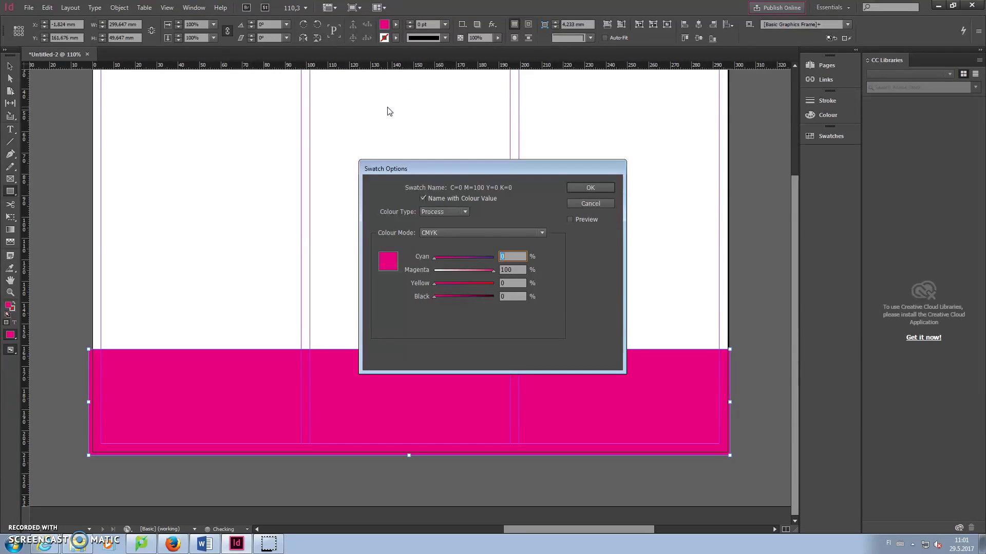
pyautogui.moveTo(437, 259); pyautogui.dragTo(454, 287)
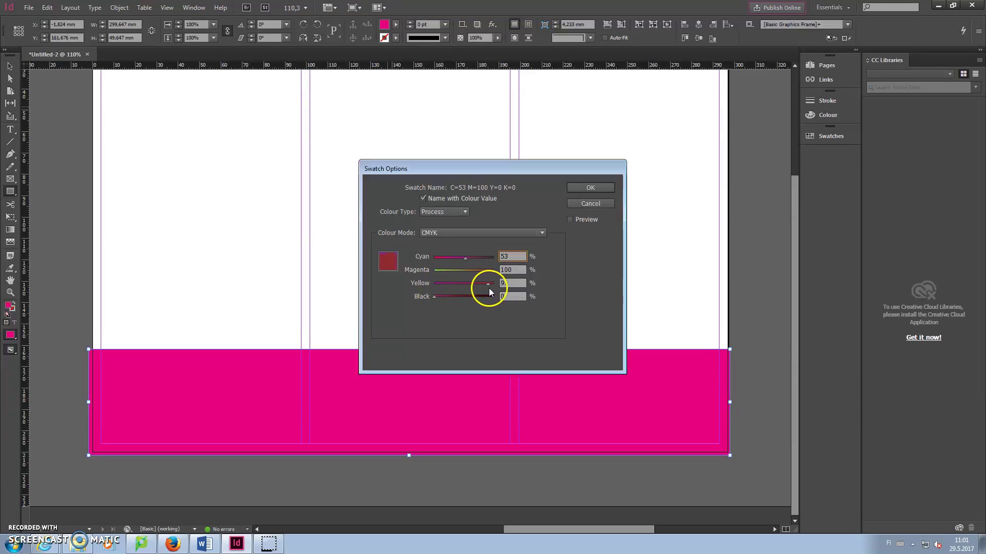
pyautogui.moveTo(466, 286); pyautogui.dragTo(465, 285)
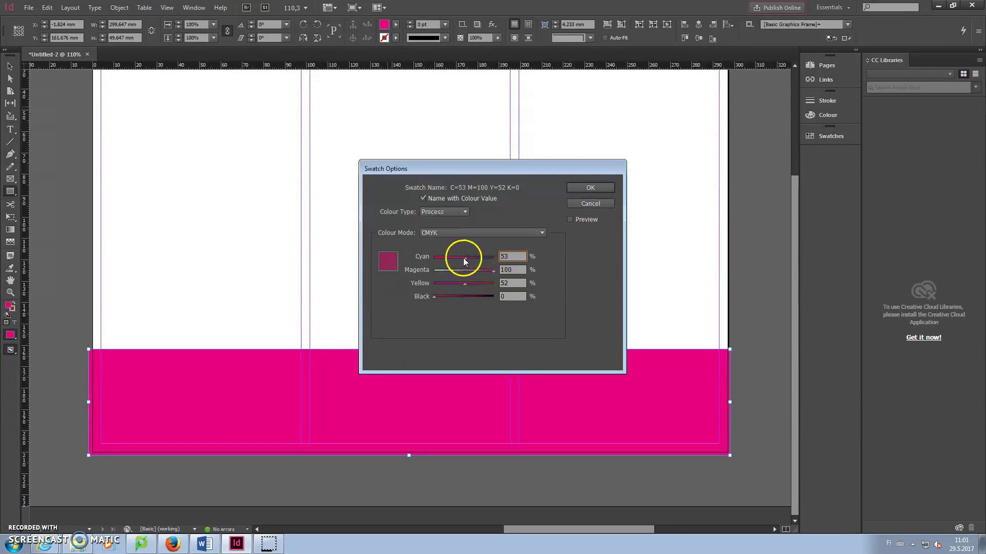
pyautogui.moveTo(434, 297); pyautogui.dragTo(445, 298)
pyautogui.click(602, 186)
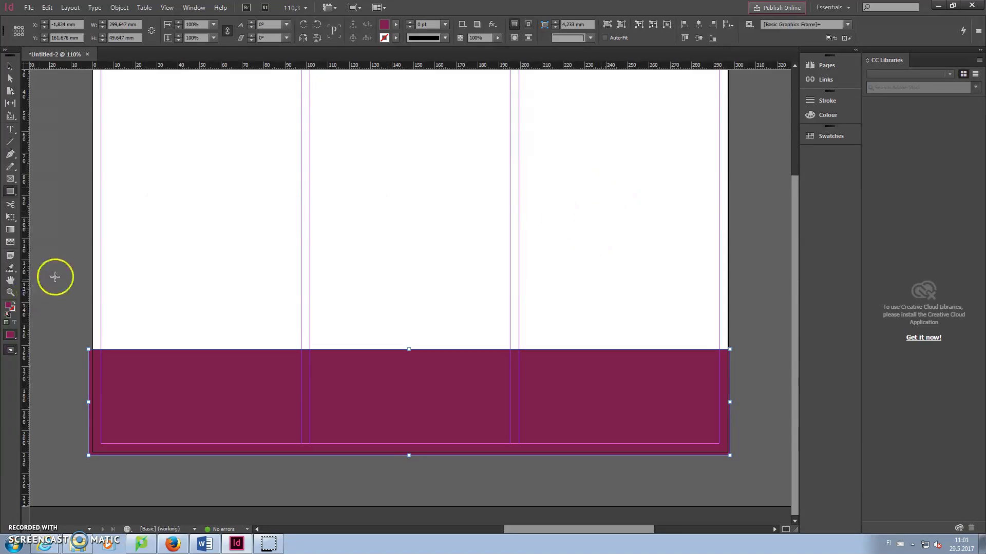
# Step: Bend the rectangle's top edge with the Scissors tool into a downward curve reaching about half its height, and deselect it
pyautogui.click(10, 204)
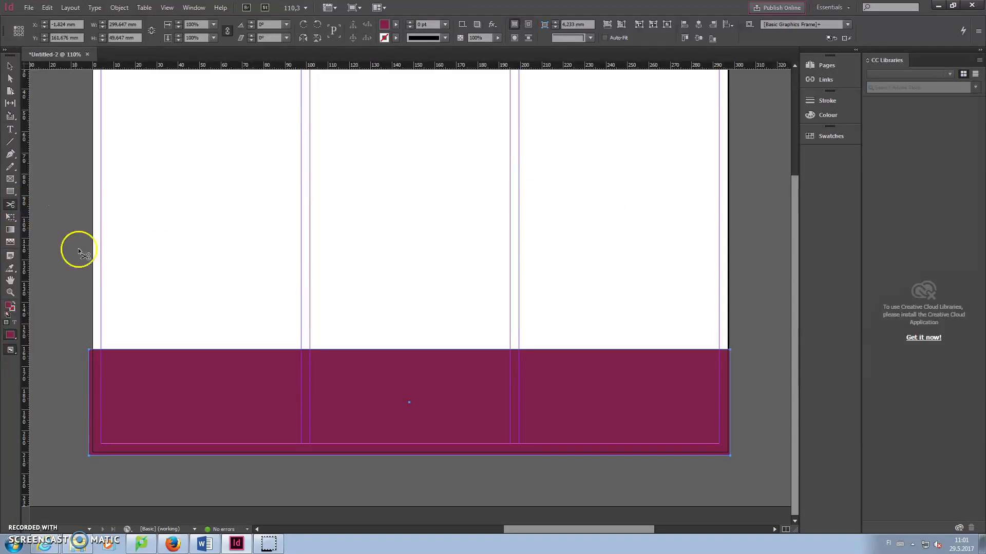
pyautogui.moveTo(90, 349); pyautogui.dragTo(436, 468)
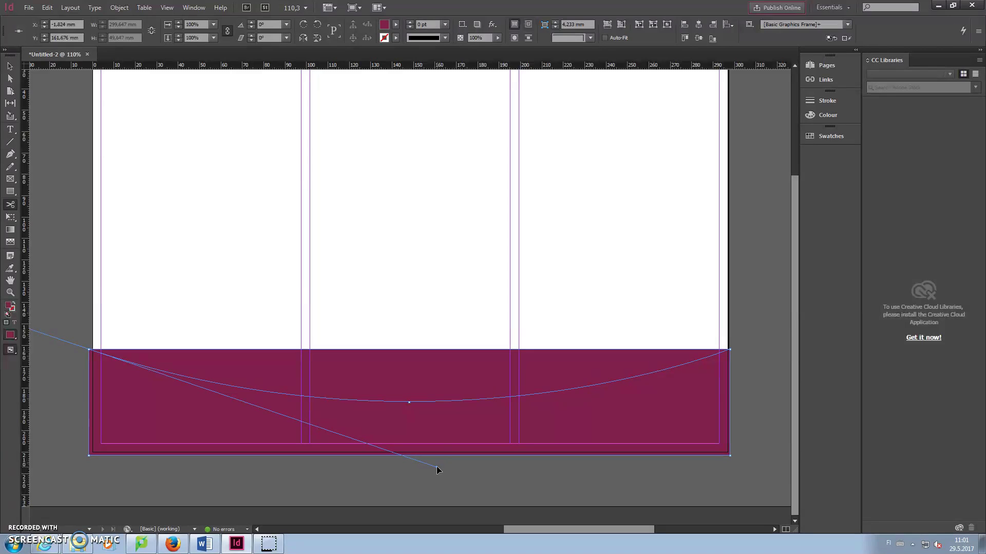
pyautogui.moveTo(437, 469); pyautogui.dragTo(430, 472)
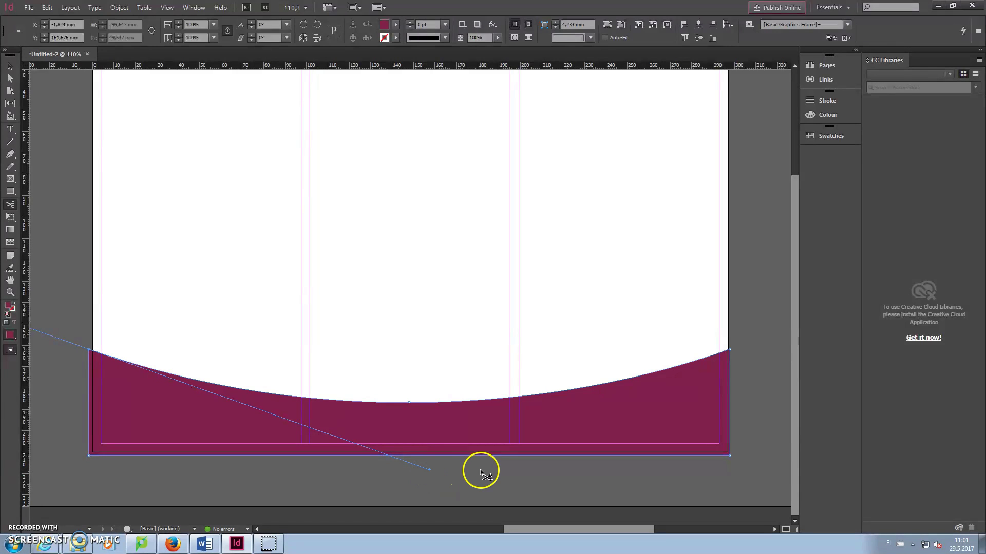
pyautogui.click(10, 66)
pyautogui.click(61, 201)
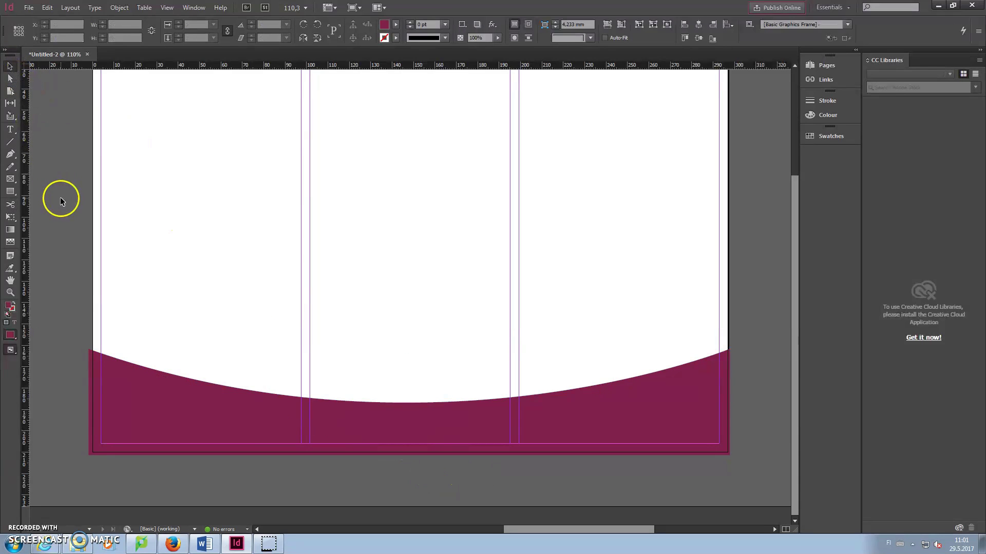
# Step: Draw a circle about 100 mm in diameter from the page's top-left corner with the Ellipse tool
pyautogui.scroll(3, 580, 336)
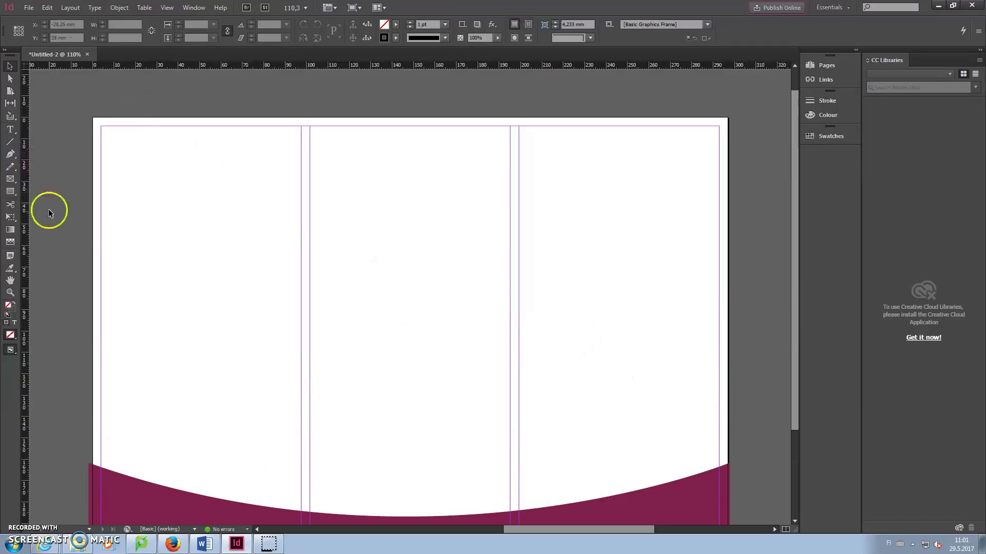
pyautogui.click(12, 192)
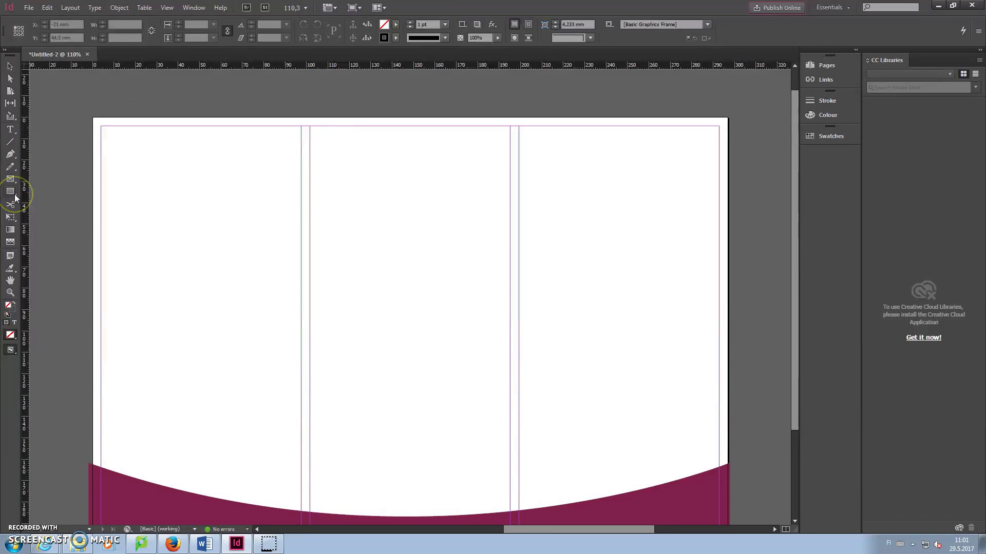
pyautogui.rightClick(16, 196)
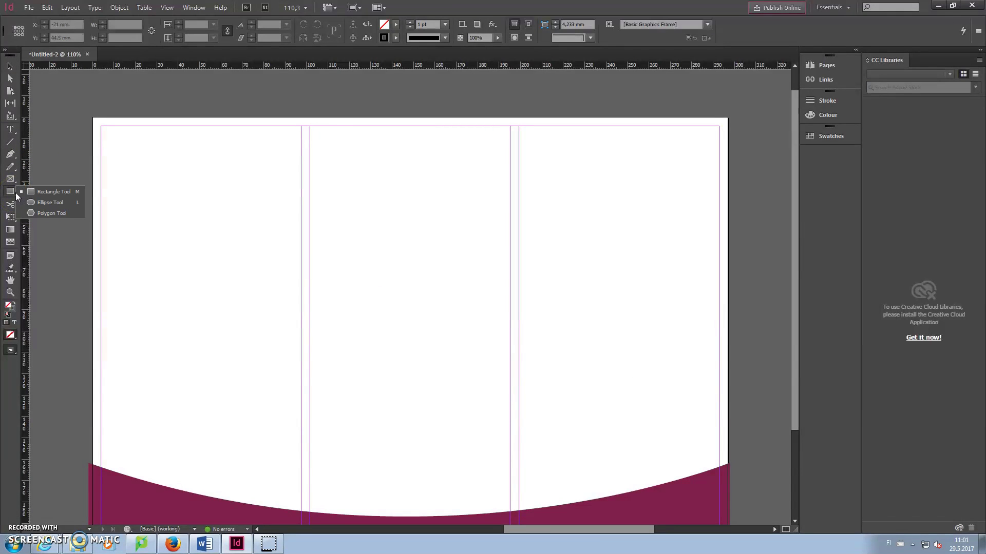
pyautogui.click(33, 202)
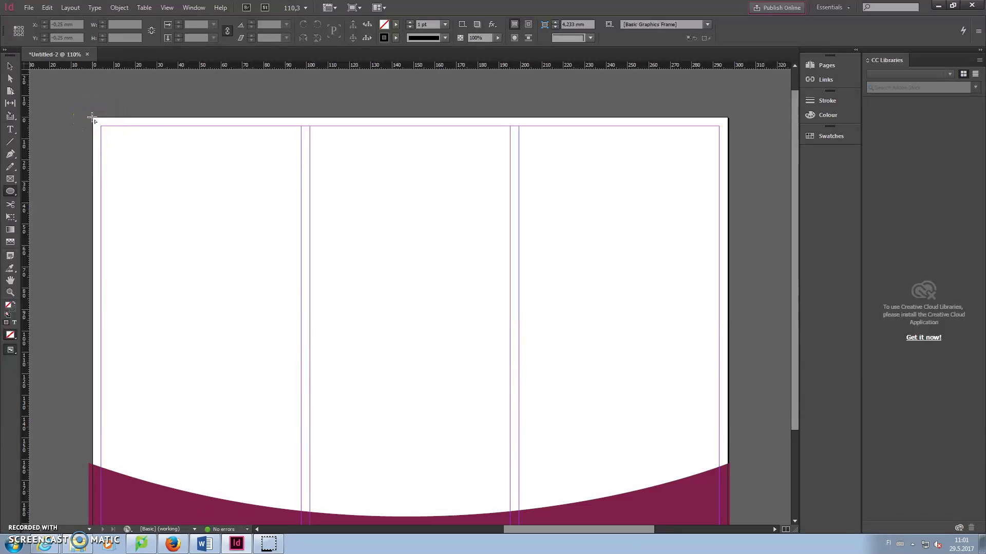
pyautogui.moveTo(93, 118); pyautogui.dragTo(341, 333)
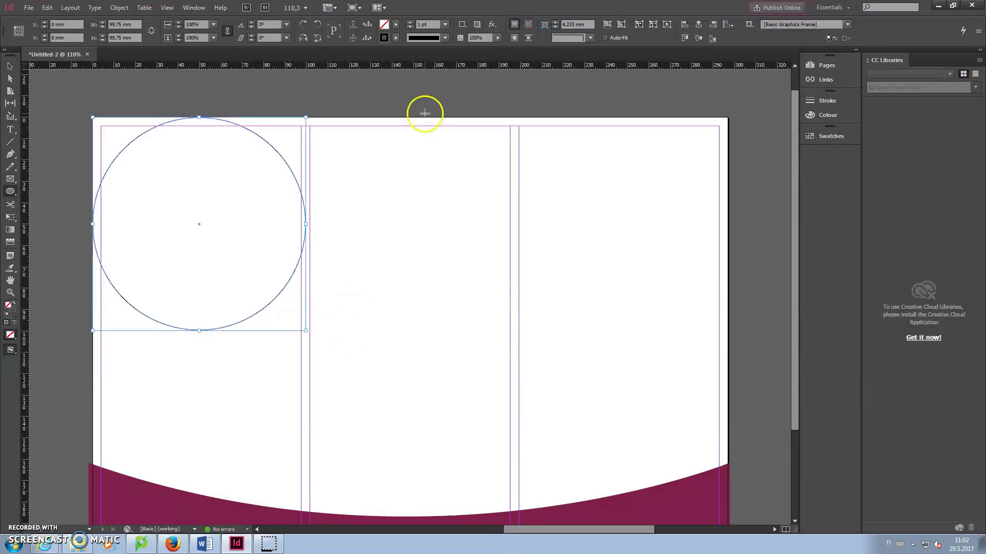
# Step: Fill the circle with the C=53 M=100 Y=52 K=17 swatch and set its stroke to None
pyautogui.click(395, 26)
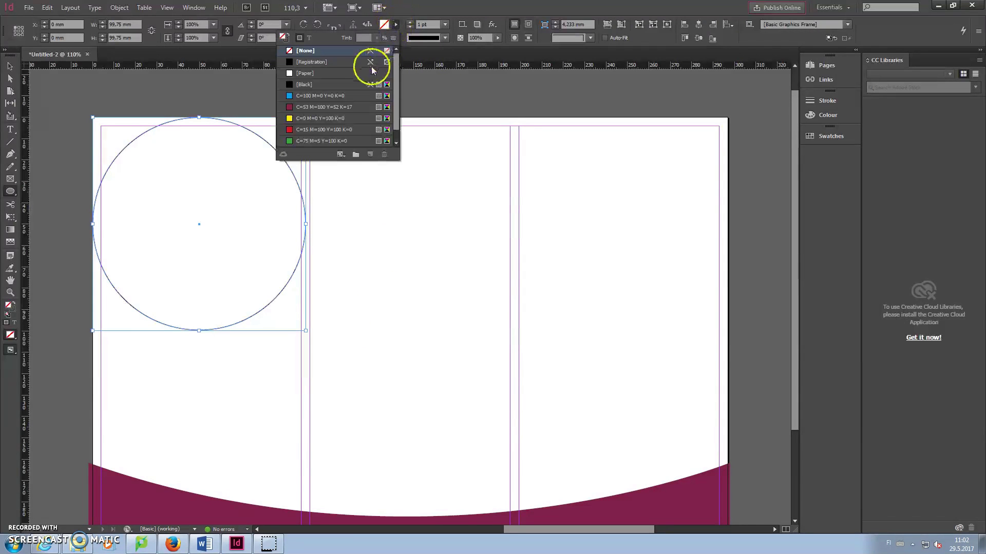
pyautogui.click(344, 107)
pyautogui.click(395, 25)
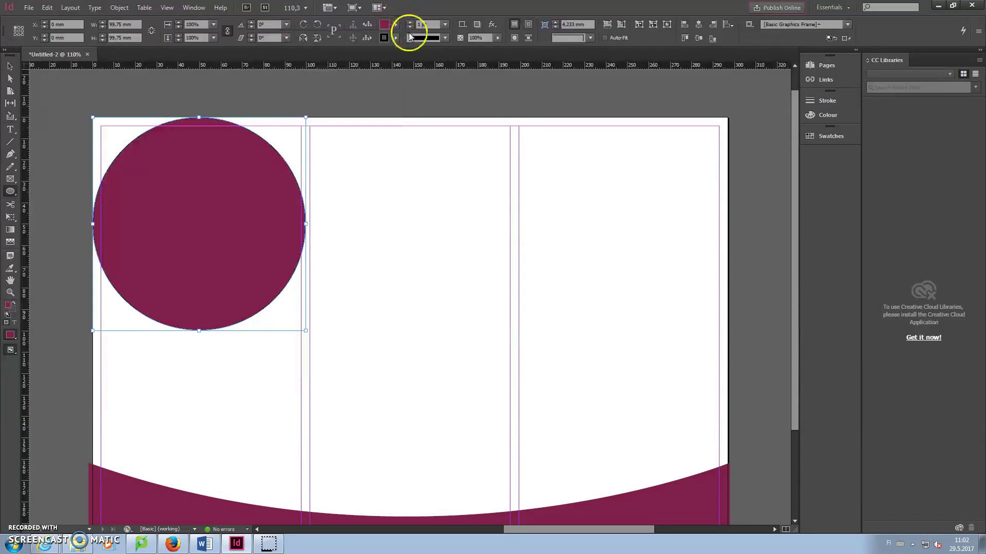
pyautogui.click(396, 37)
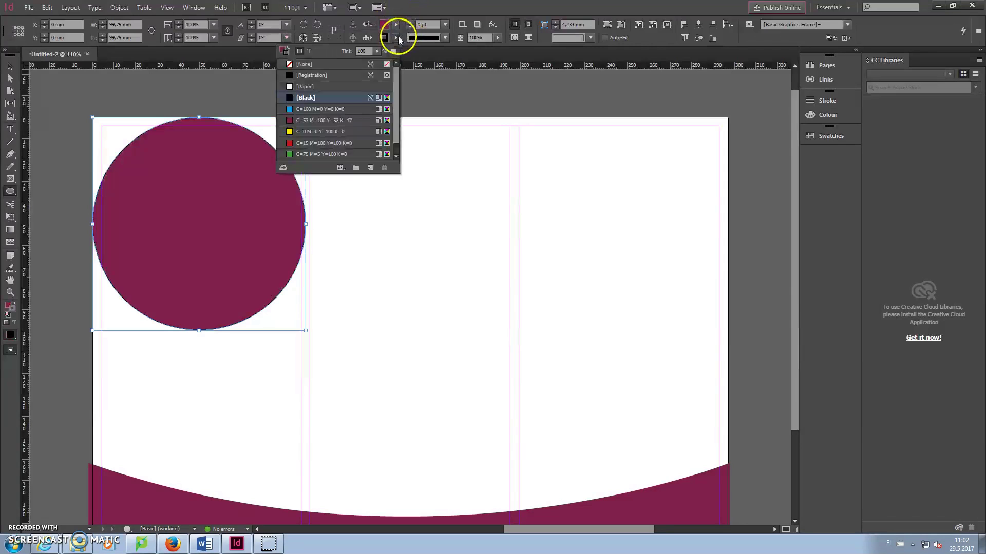
pyautogui.click(318, 65)
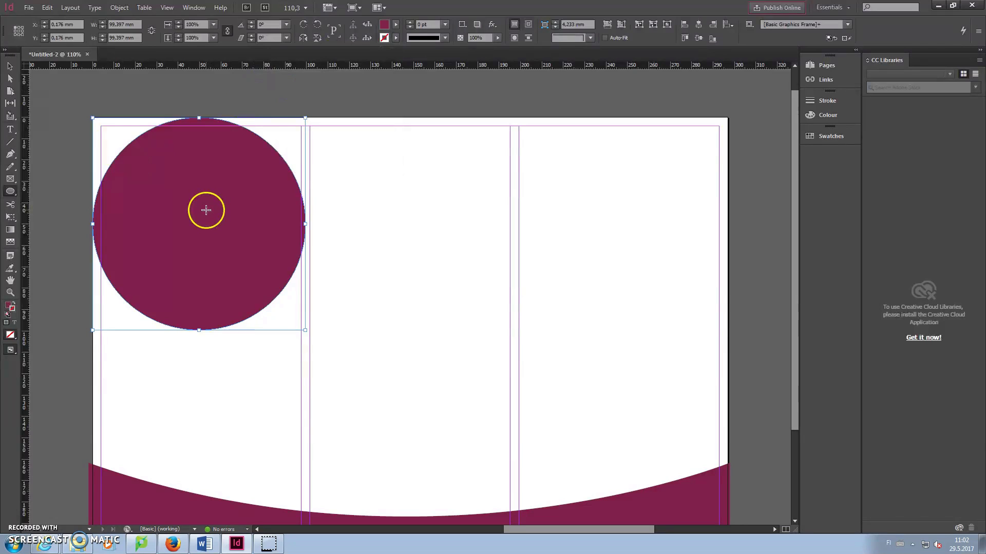
# Step: Move the circle straight up until its upper half extends beyond the page's top edge, and deselect it
pyautogui.click(10, 66)
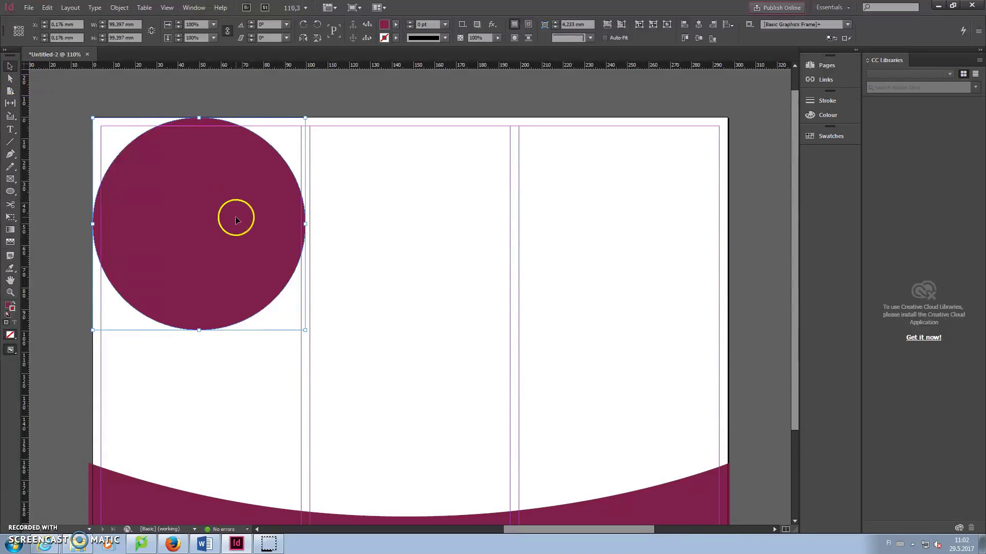
pyautogui.moveTo(236, 220); pyautogui.dragTo(225, 133)
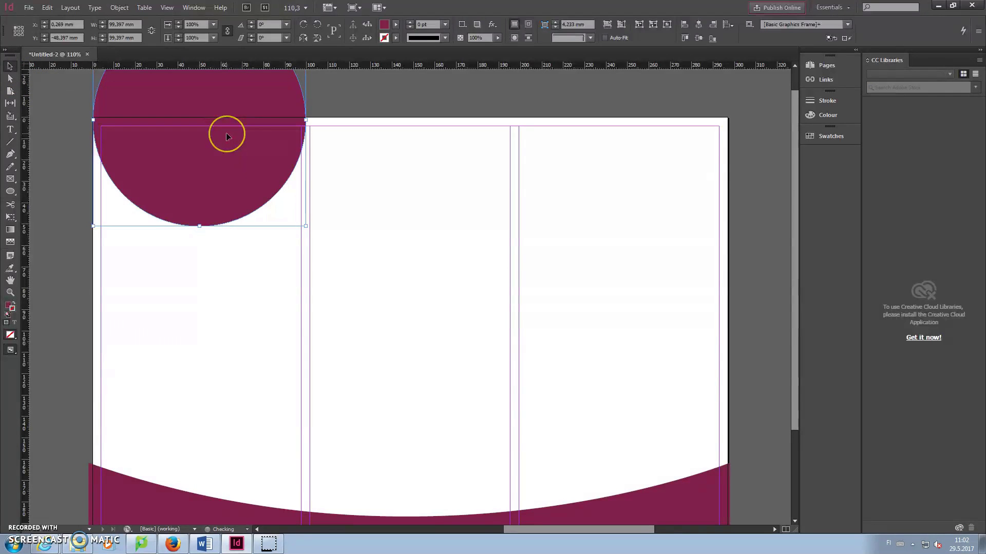
pyautogui.click(65, 179)
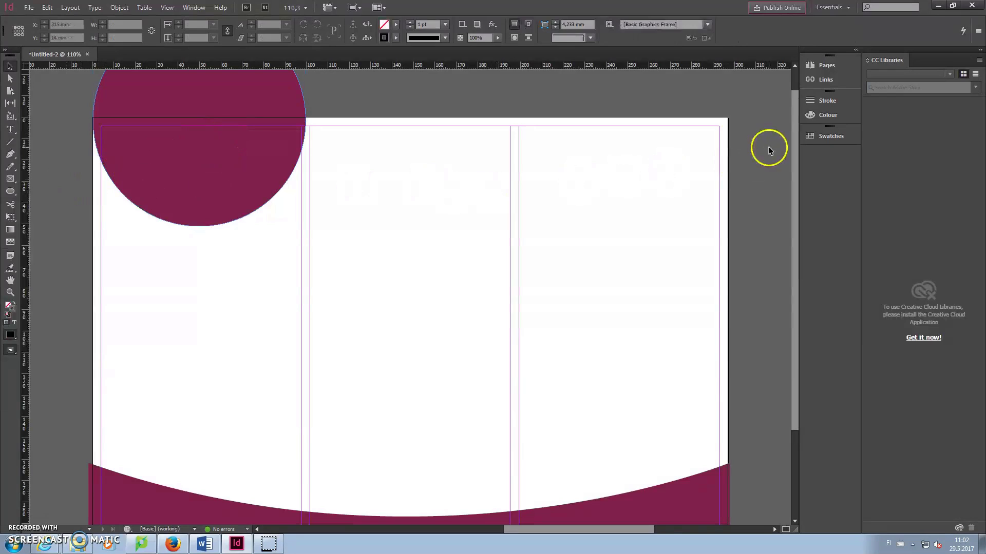
# Step: Draw a rectangle about 94 mm wide and 62 mm high across the middle column with the Rectangle tool
pyautogui.click(11, 193)
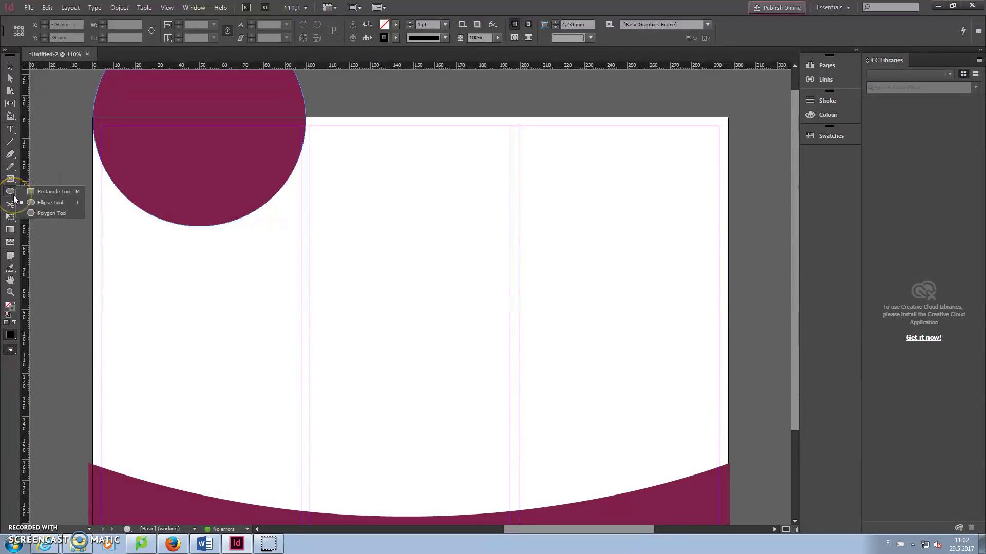
pyautogui.click(49, 191)
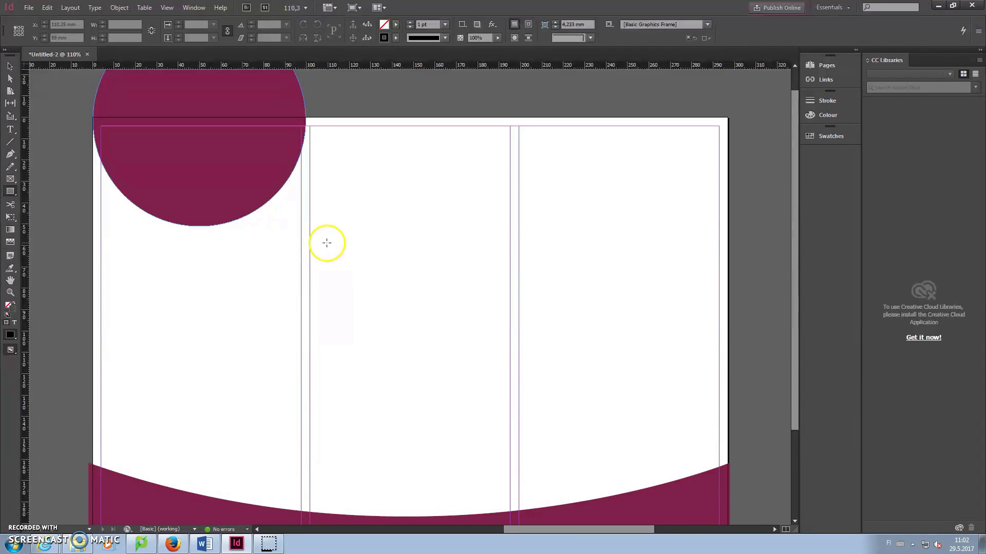
pyautogui.moveTo(310, 237); pyautogui.dragTo(510, 370)
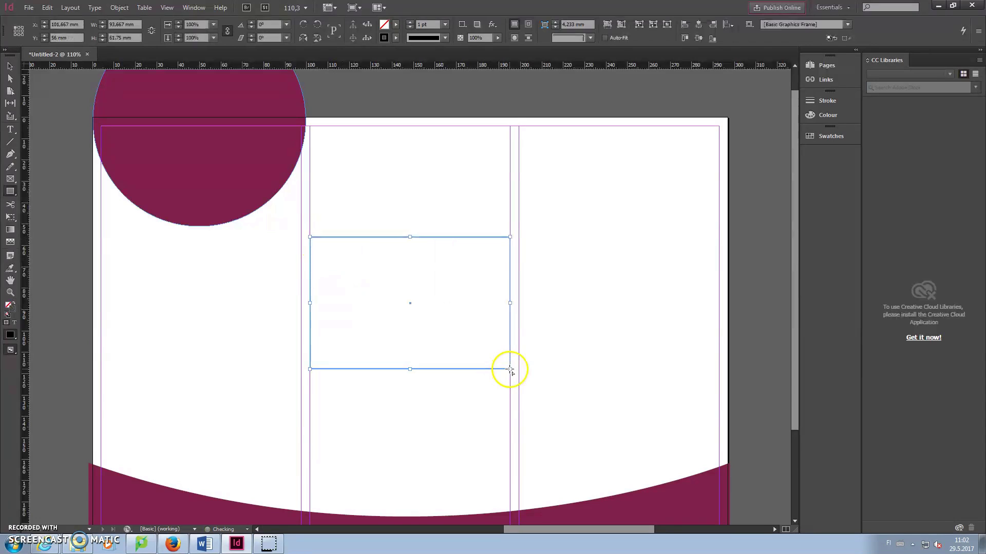
# Step: Fill the middle-column rectangle with the C=53 M=100 Y=52 K=17 swatch and set its stroke to None
pyautogui.click(396, 25)
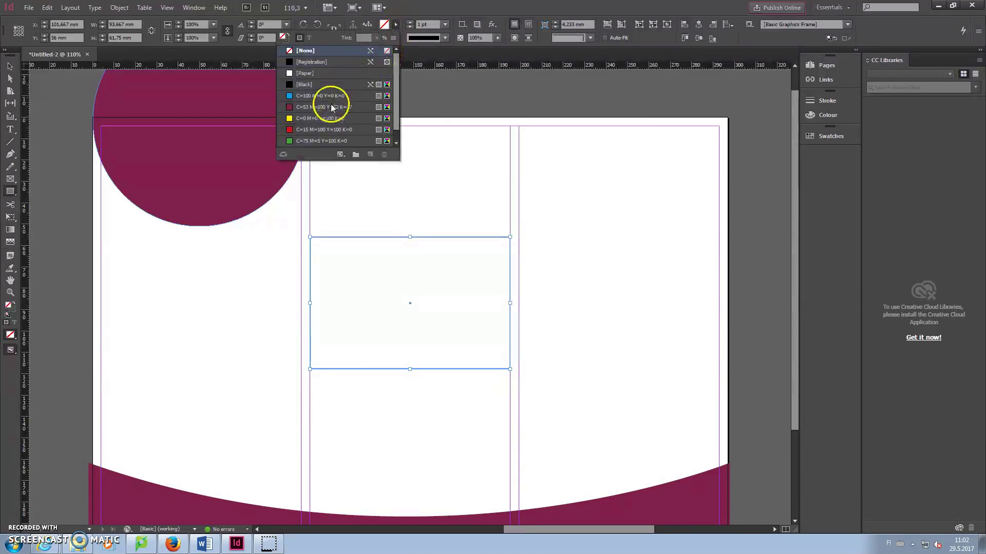
pyautogui.click(325, 106)
pyautogui.click(396, 25)
pyautogui.click(396, 37)
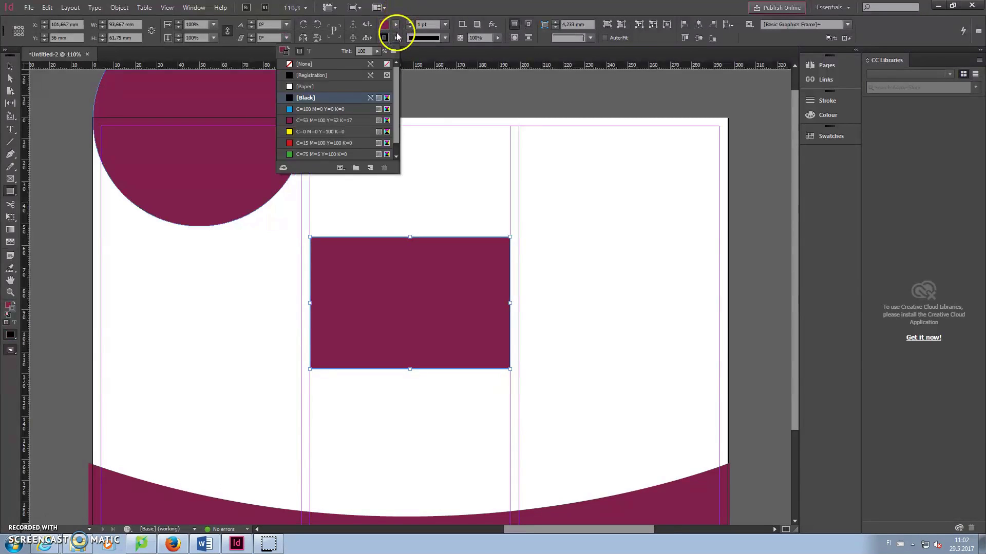
pyautogui.click(344, 64)
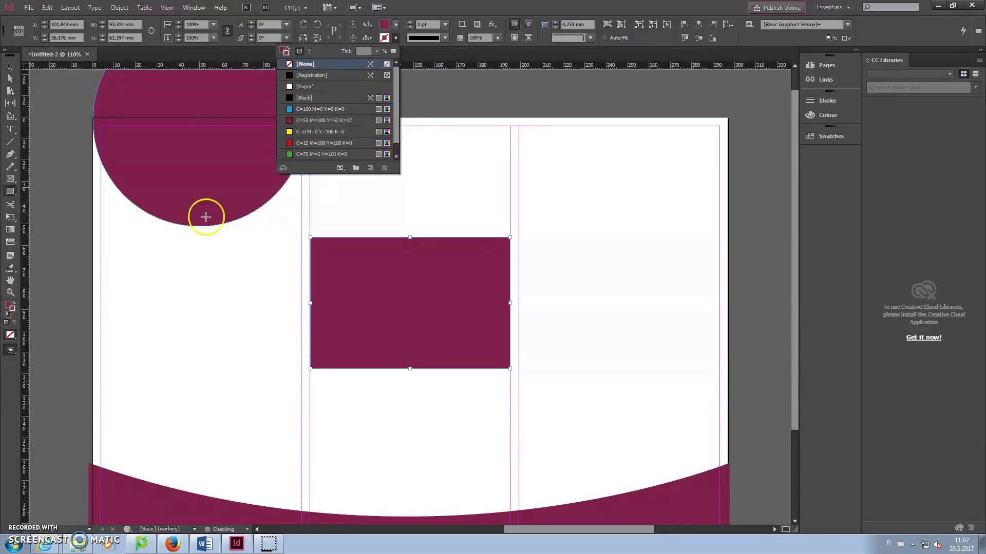
pyautogui.click(54, 260)
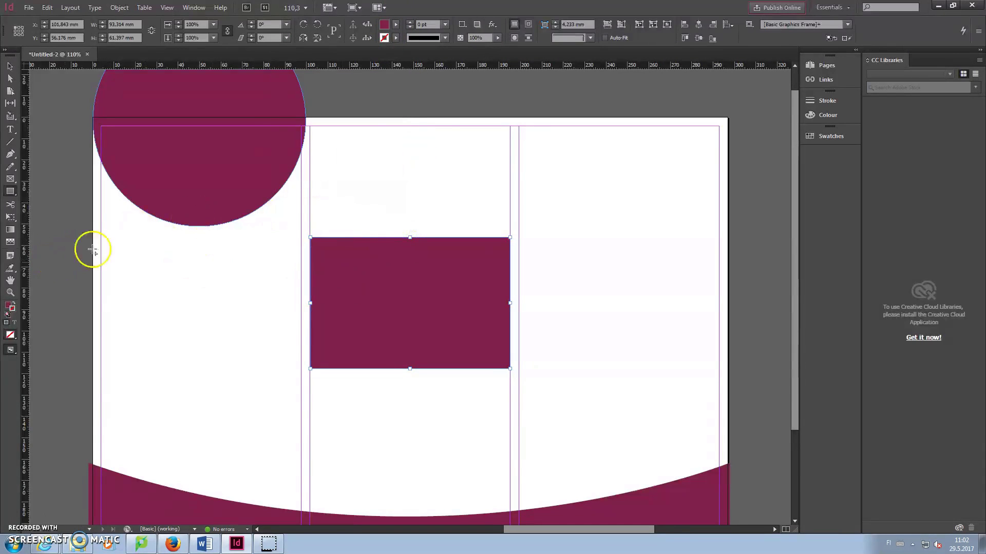
# Step: Bend the rectangle's bottom edge with the Scissors tool into an upward arch reaching about half its height
pyautogui.click(9, 204)
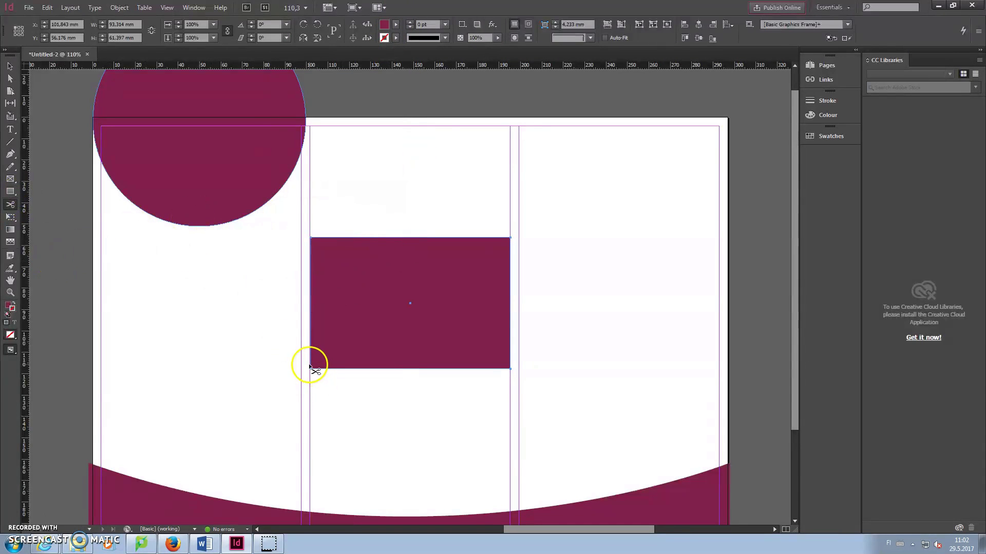
pyautogui.moveTo(311, 368); pyautogui.dragTo(335, 365)
pyautogui.hotkey('ctrl', 'z')
pyautogui.click(508, 370)
pyautogui.moveTo(506, 370); pyautogui.dragTo(399, 224)
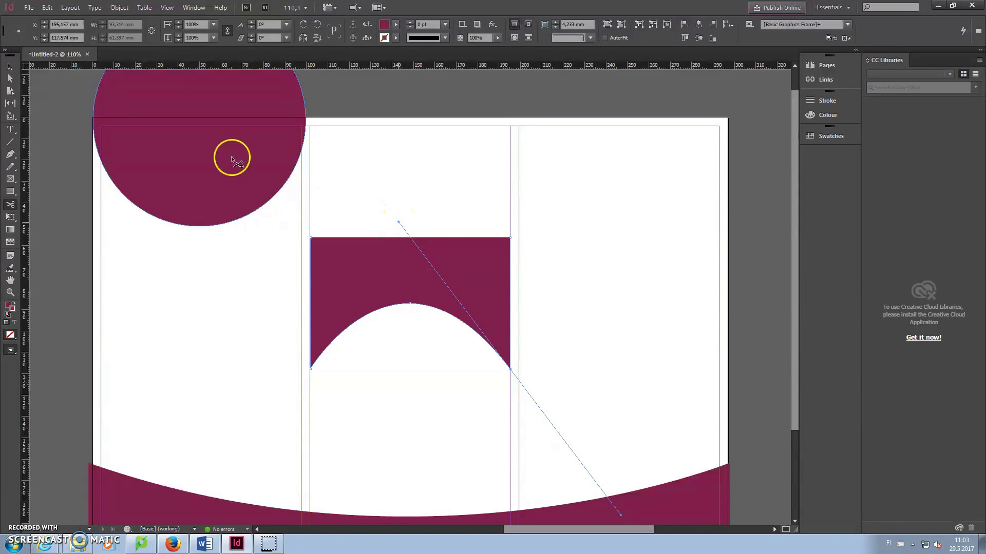
# Step: Move the arched shape over the page's top-right corner and rotate it 44° clockwise so its curve faces the page
pyautogui.click(9, 66)
pyautogui.moveTo(380, 293); pyautogui.dragTo(623, 167)
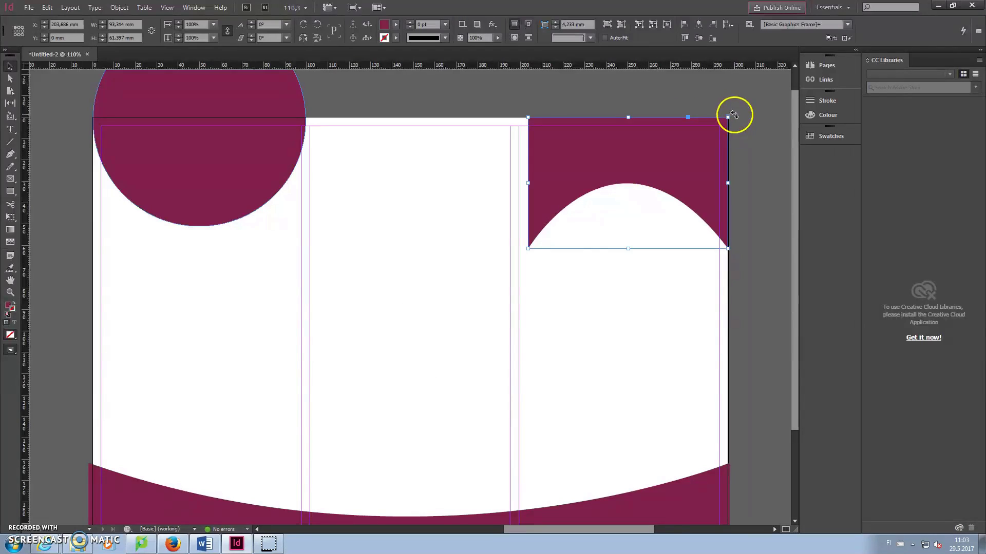
pyautogui.moveTo(733, 114); pyautogui.dragTo(740, 205)
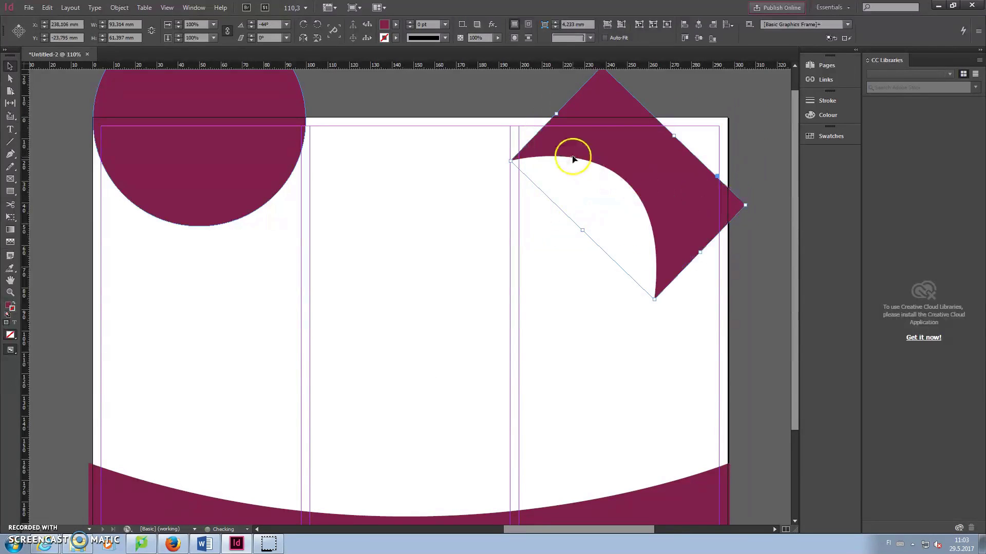
pyautogui.moveTo(690, 123); pyautogui.dragTo(690, 116)
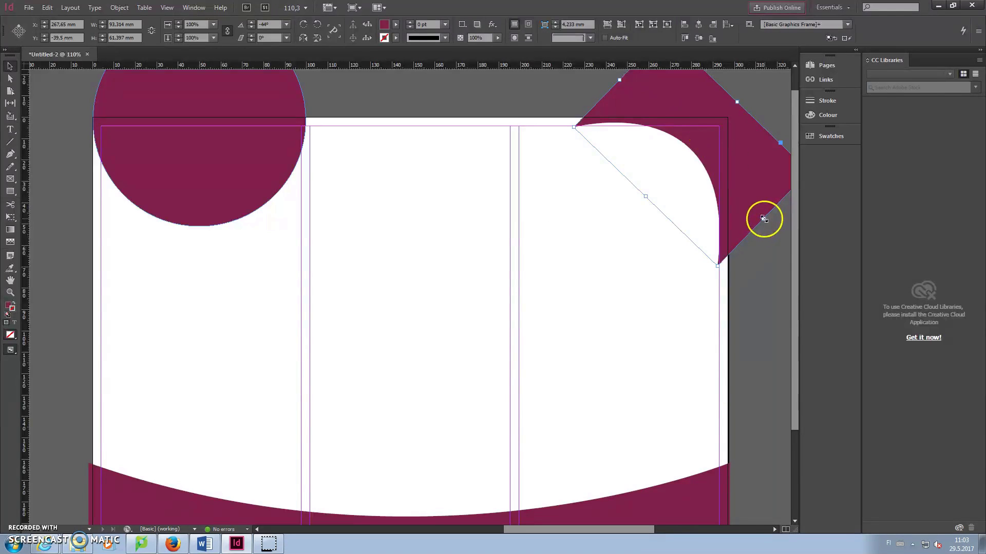
# Step: Resize the rotated corner shape to about 116 by 58 mm so its curve ends on the page's top and right edges
pyautogui.moveTo(764, 219); pyautogui.dragTo(769, 230)
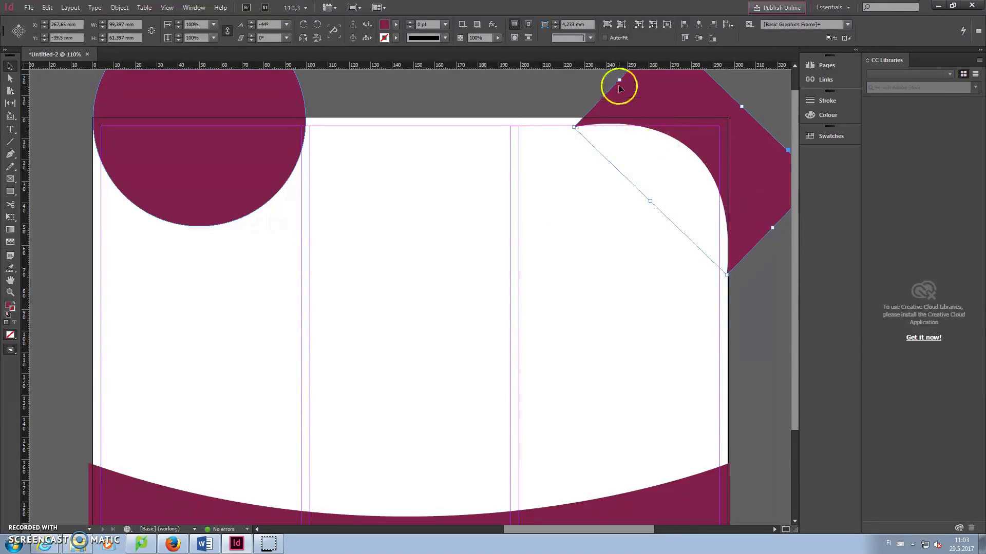
pyautogui.moveTo(620, 79)
pyautogui.mouseDown()
pyautogui.moveTo(610, 67)
pyautogui.moveTo(611, 88)
pyautogui.mouseUp()
pyautogui.click(758, 359)
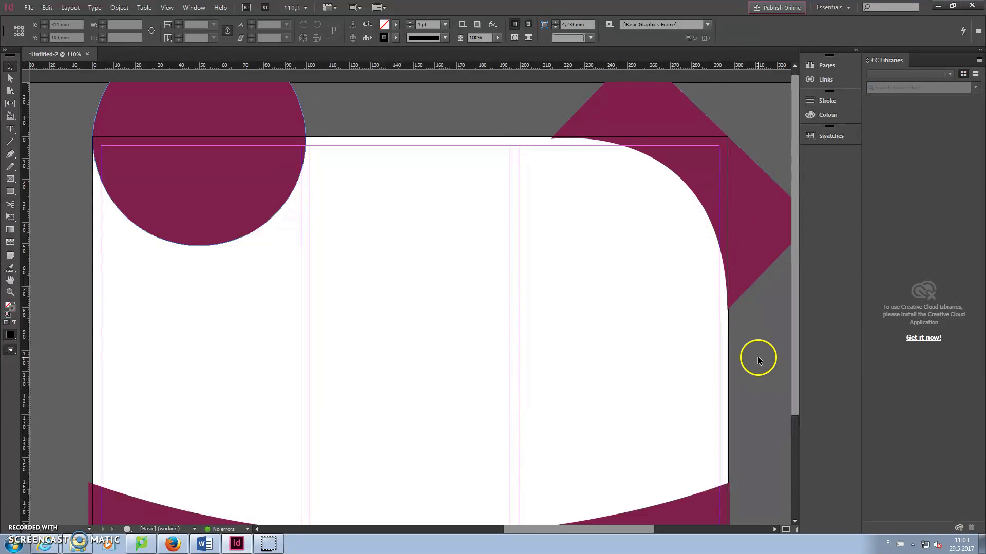
pyautogui.click(569, 124)
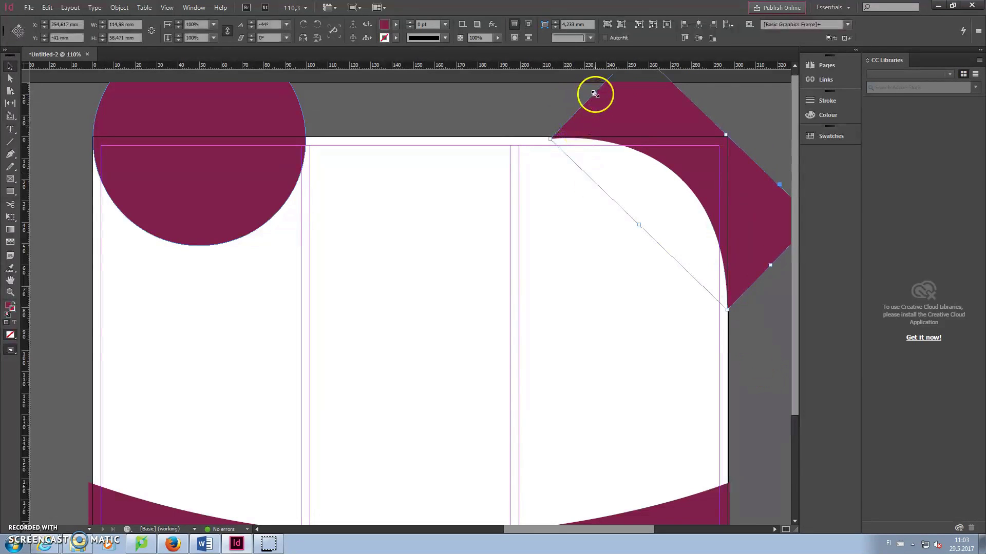
pyautogui.moveTo(595, 94); pyautogui.dragTo(590, 90)
pyautogui.click(519, 103)
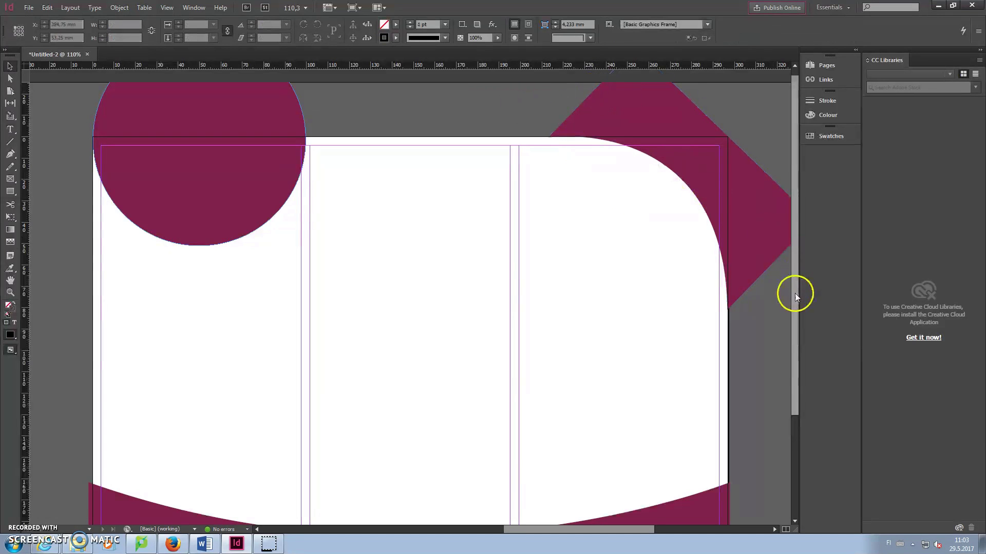
pyautogui.scroll(-2, 778, 315)
pyautogui.scroll(2, 778, 315)
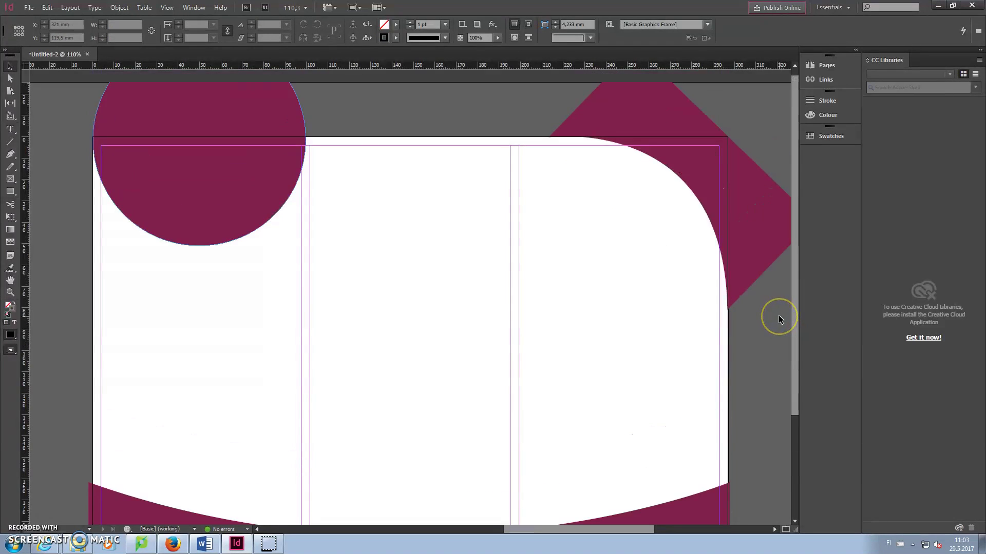
# Step: Save the document under the file name tri-fold-brochure2.indd
pyautogui.click(30, 8)
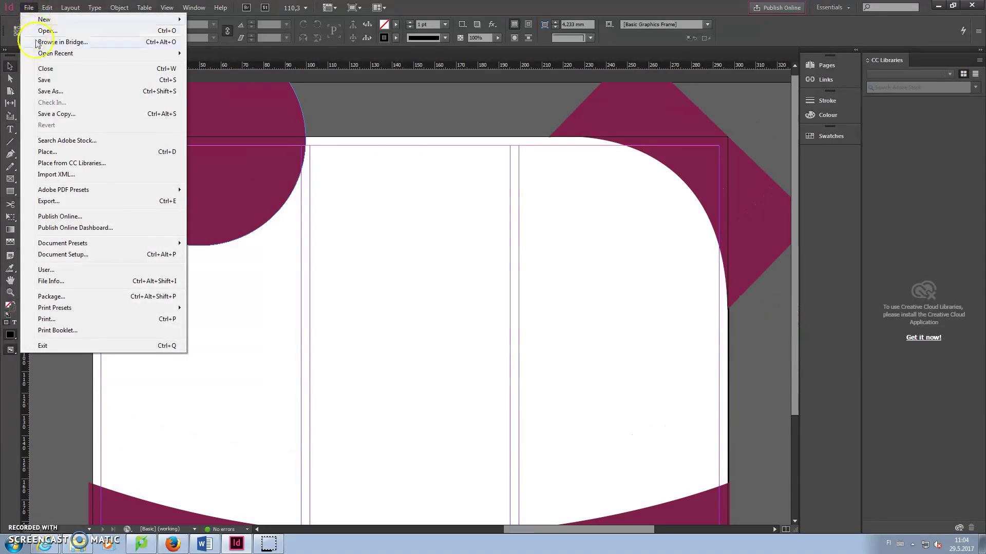
pyautogui.click(51, 91)
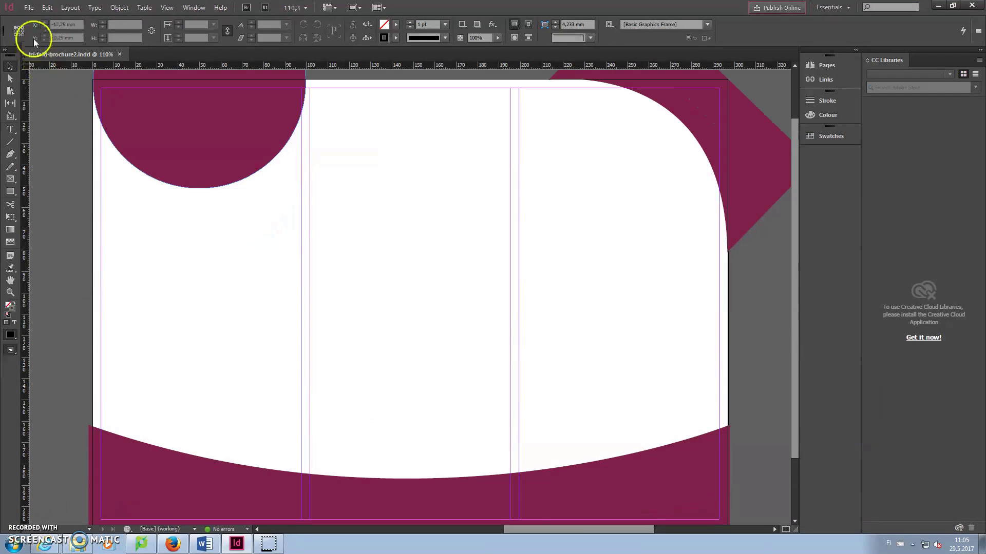
pyautogui.click(29, 7)
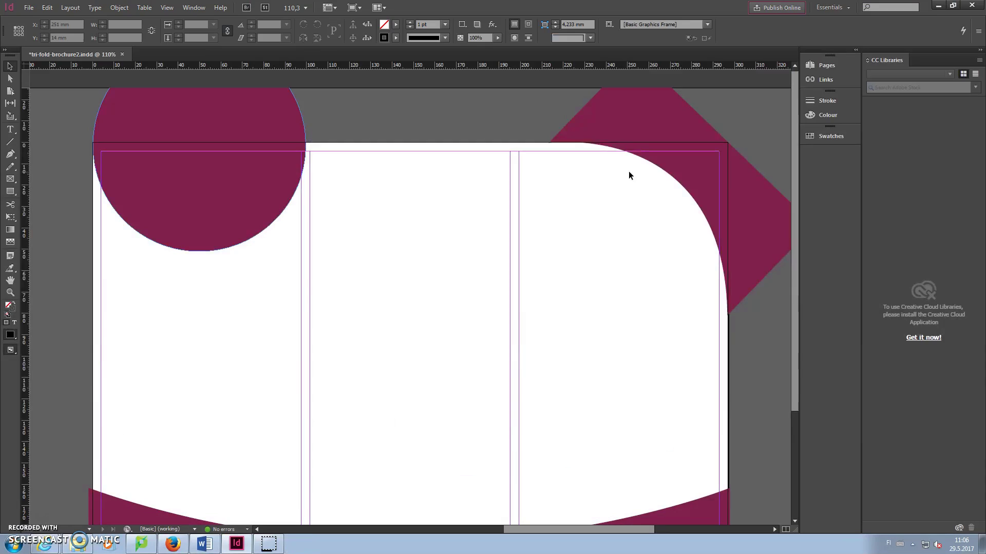
# Step: Lengthen the corner shape to about 119 mm so both ends reach slightly past the page edges, and save the document
pyautogui.click(625, 134)
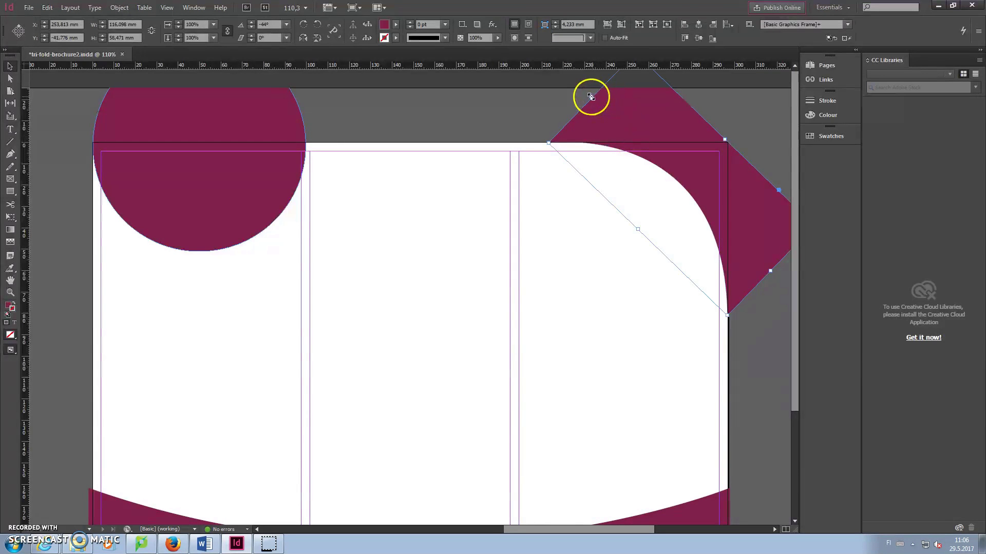
pyautogui.moveTo(590, 96); pyautogui.dragTo(589, 95)
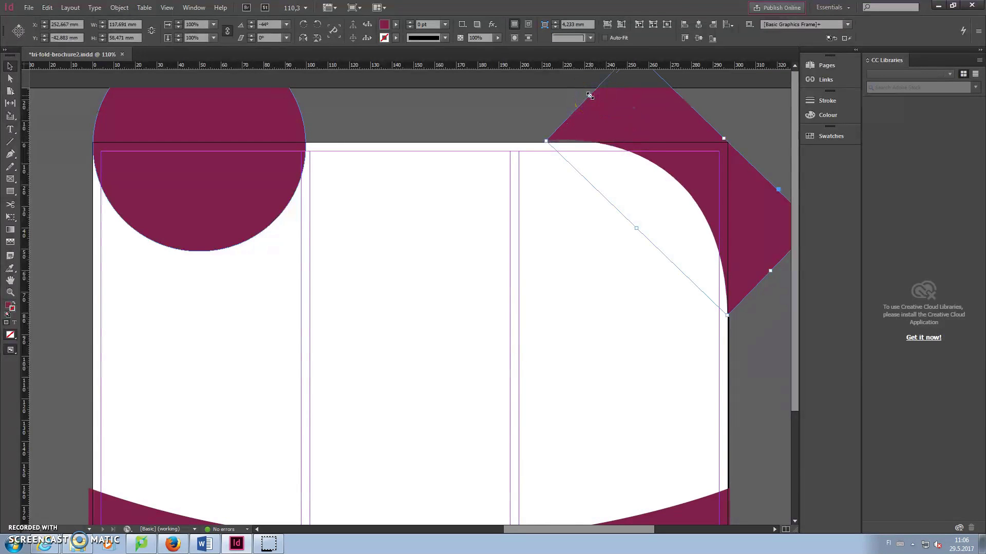
pyautogui.moveTo(770, 271); pyautogui.dragTo(774, 272)
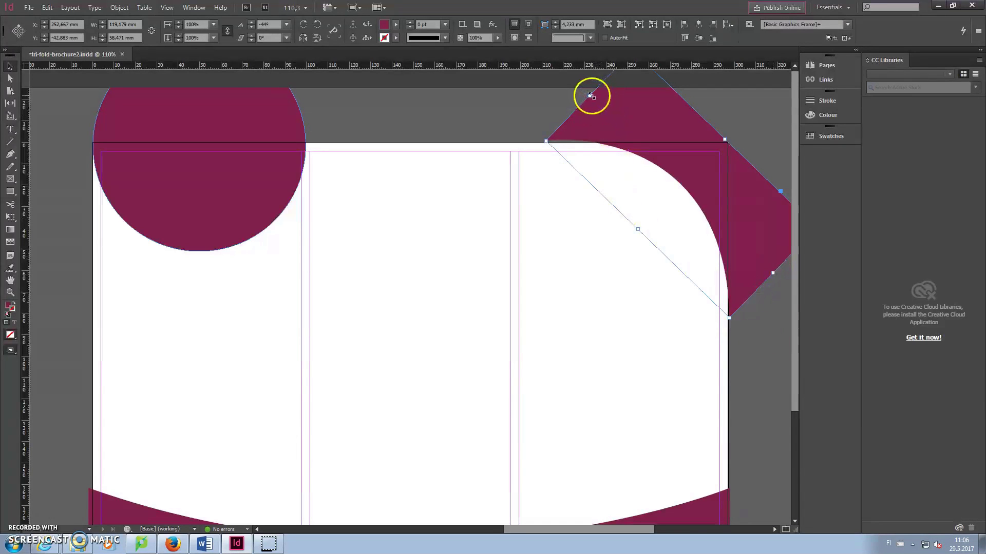
pyautogui.moveTo(590, 96); pyautogui.dragTo(590, 96)
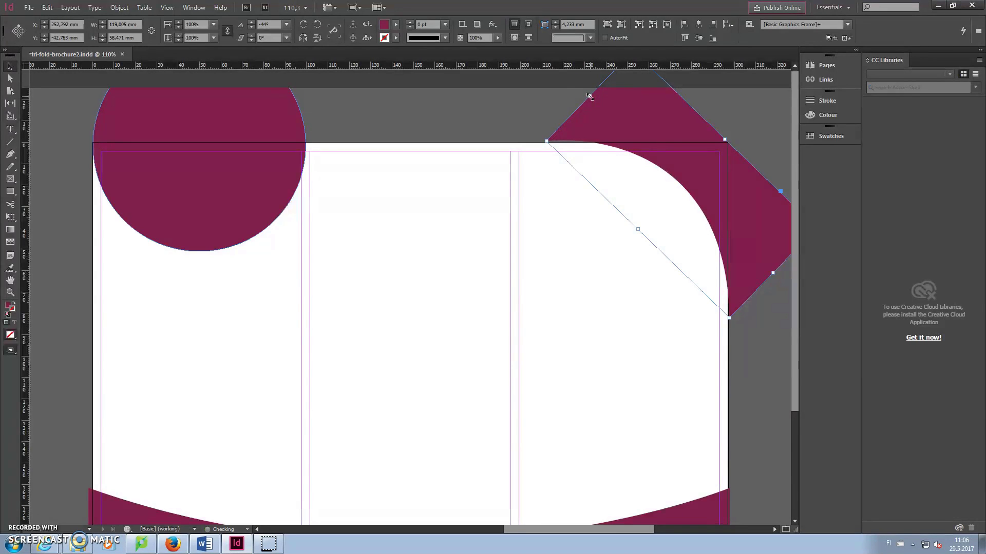
pyautogui.click(547, 105)
pyautogui.hotkey('ctrl', 's')
# Step: Place the painted skull-face portrait across the left column from the circle to the bottom band, about 99 mm wide and 143 mm high
pyautogui.scroll(-3, 774, 344)
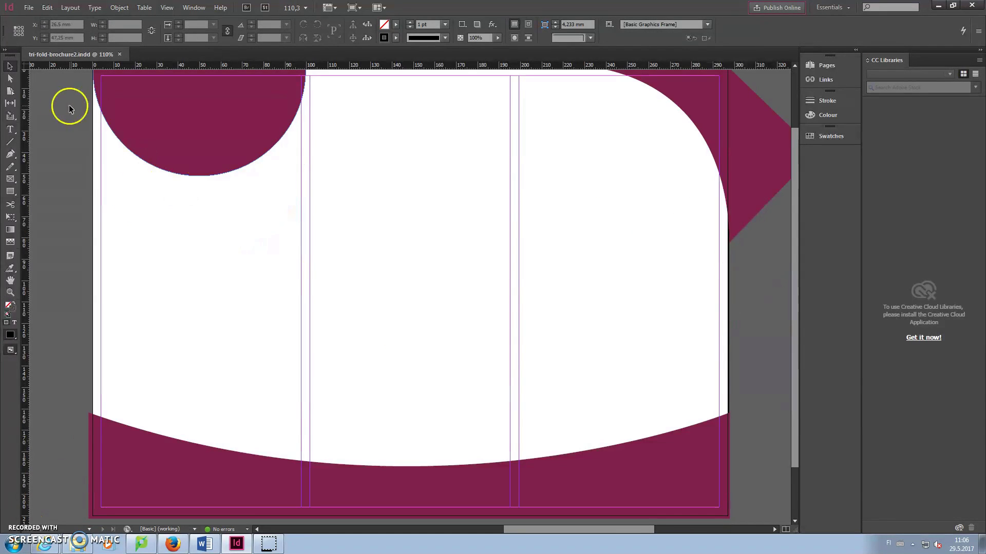
pyautogui.click(28, 7)
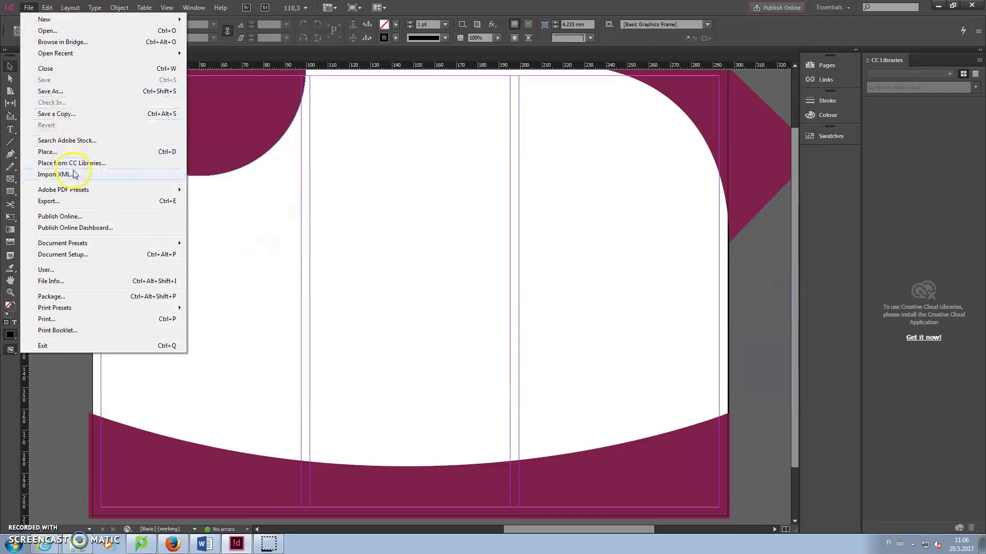
pyautogui.click(61, 151)
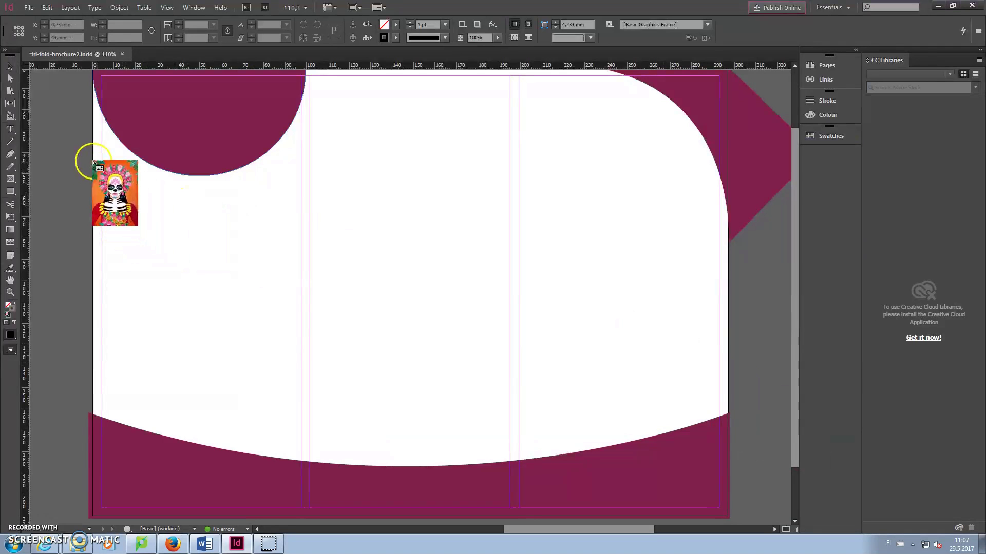
pyautogui.moveTo(93, 163); pyautogui.dragTo(285, 468)
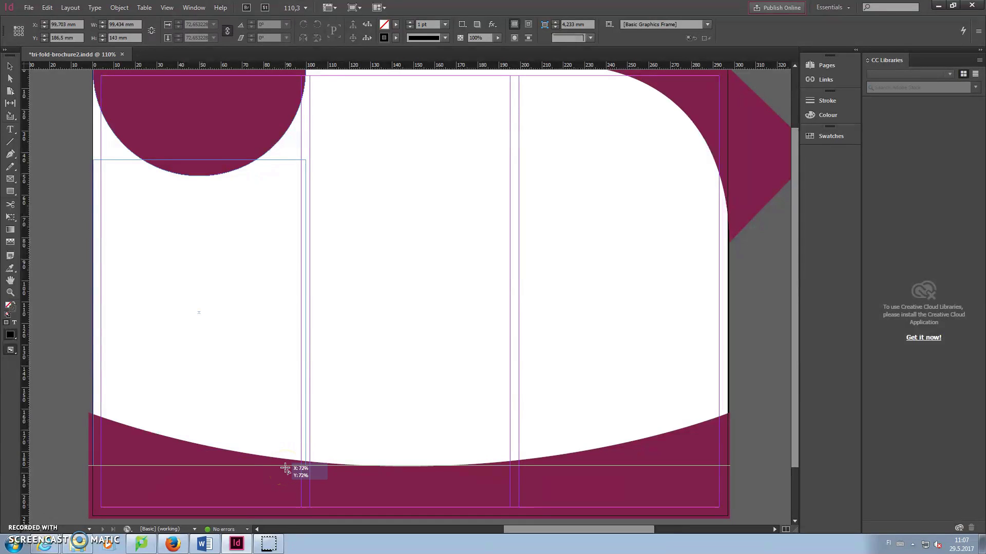
pyautogui.moveTo(285, 468); pyautogui.dragTo(285, 468)
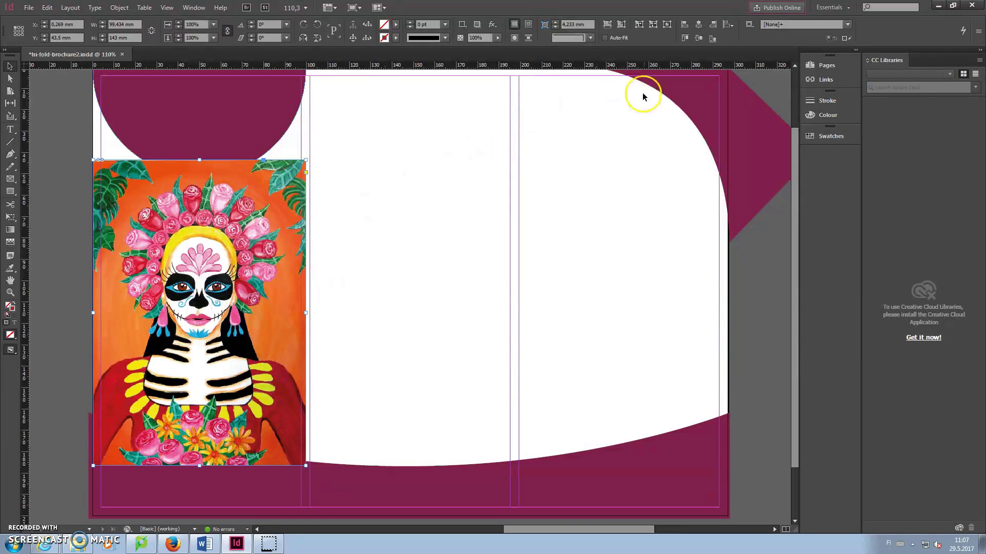
# Step: Send the placed portrait image to the back, behind the circle and the curved band
pyautogui.click(120, 8)
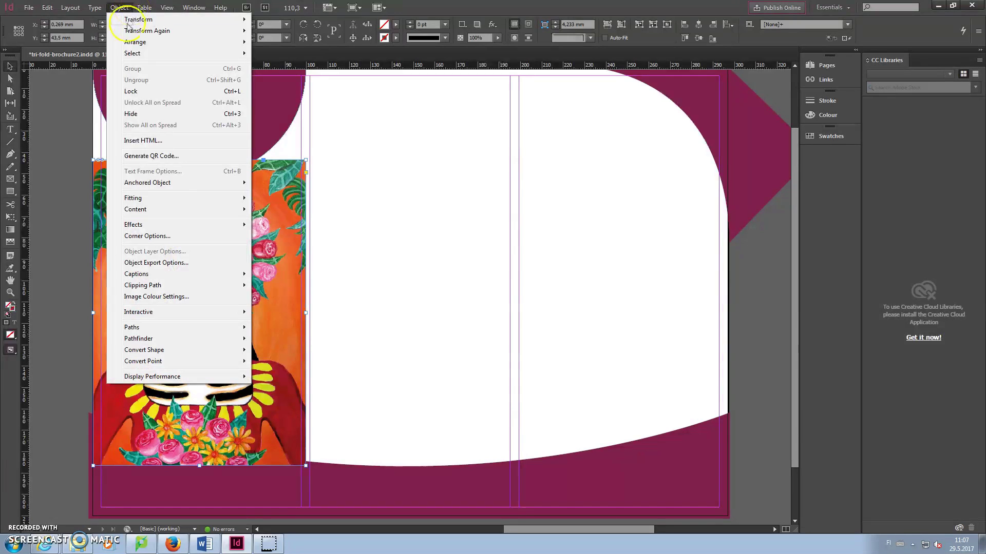
pyautogui.moveTo(129, 44)
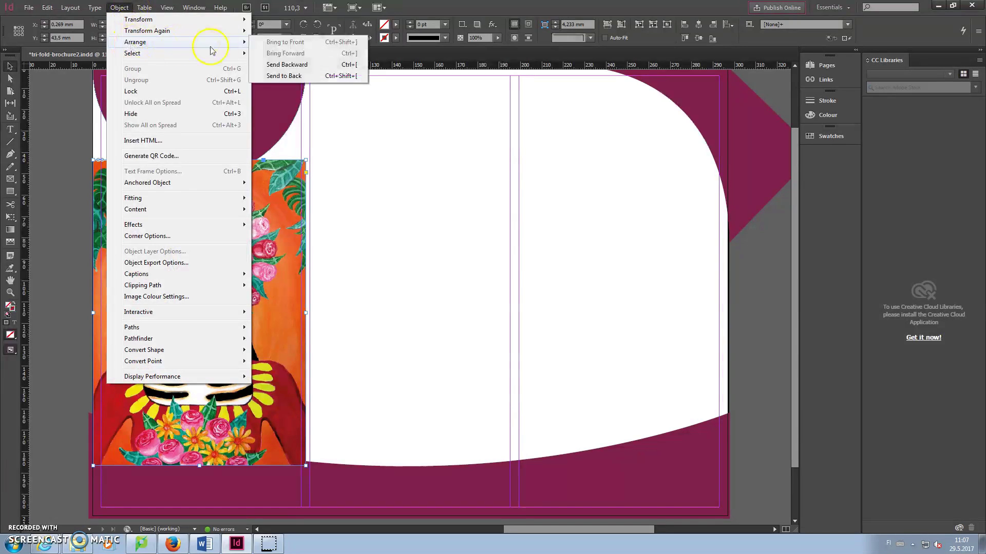
pyautogui.click(287, 76)
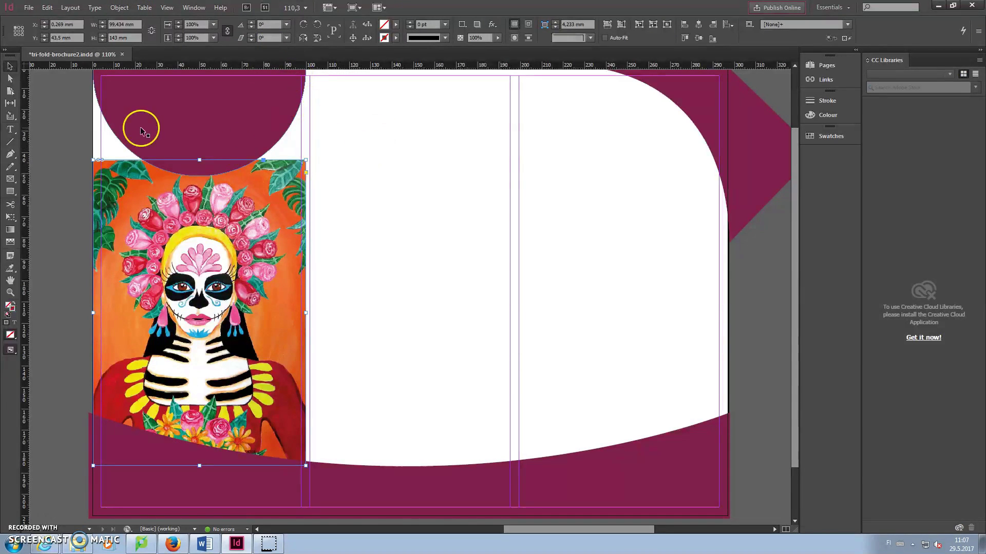
# Step: Place the blue beetle painting at the upper-left corner of the middle column, about 25 mm square
pyautogui.click(67, 125)
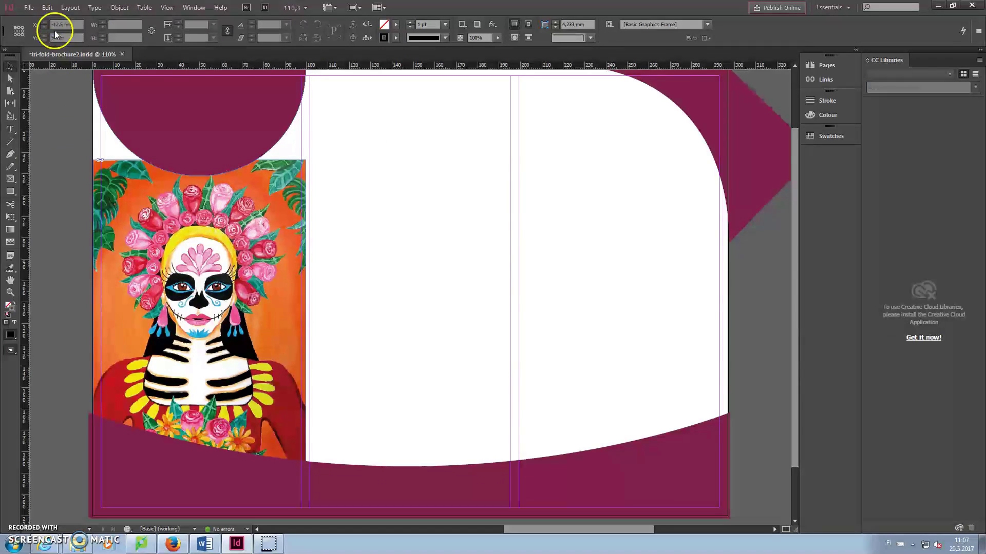
pyautogui.click(30, 8)
pyautogui.click(47, 152)
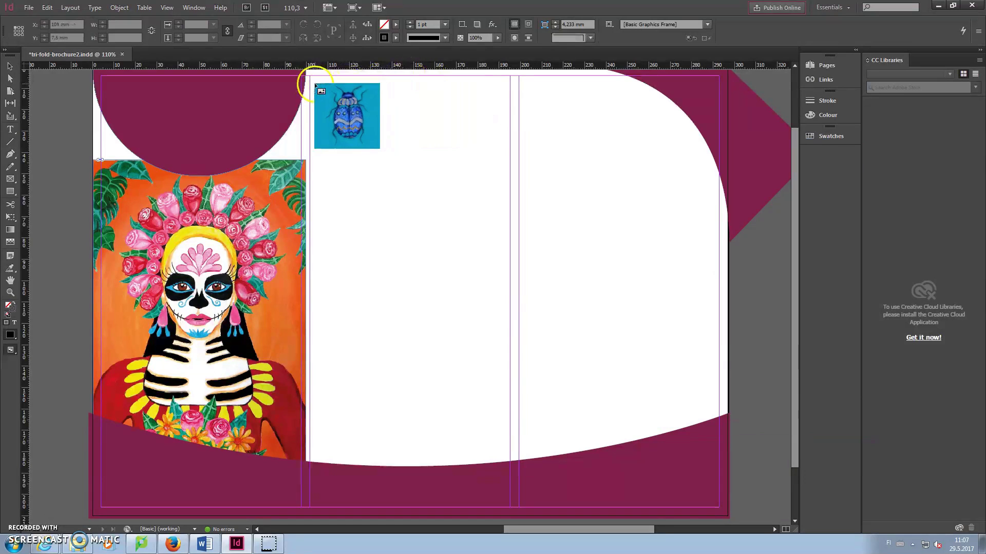
pyautogui.moveTo(315, 83); pyautogui.dragTo(364, 137)
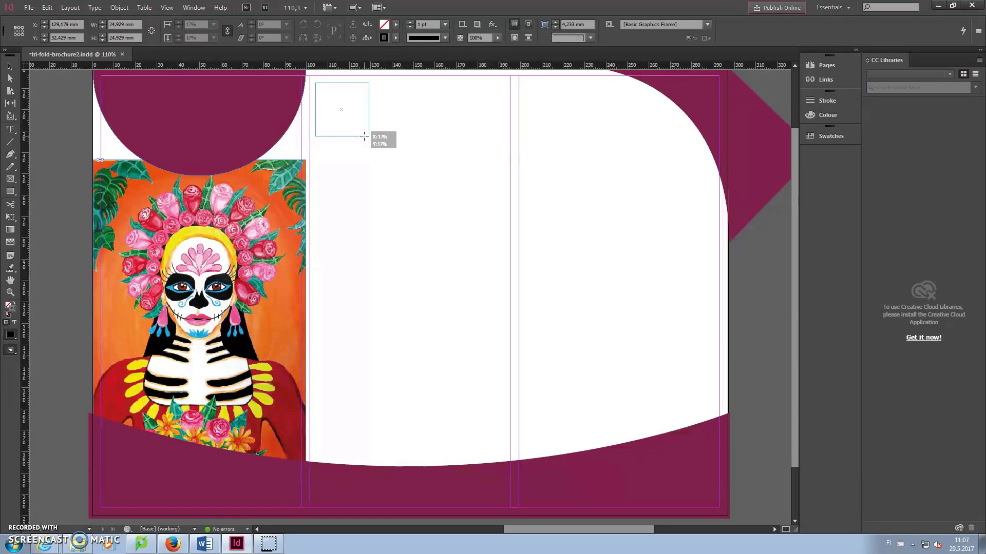
pyautogui.moveTo(364, 137); pyautogui.dragTo(364, 136)
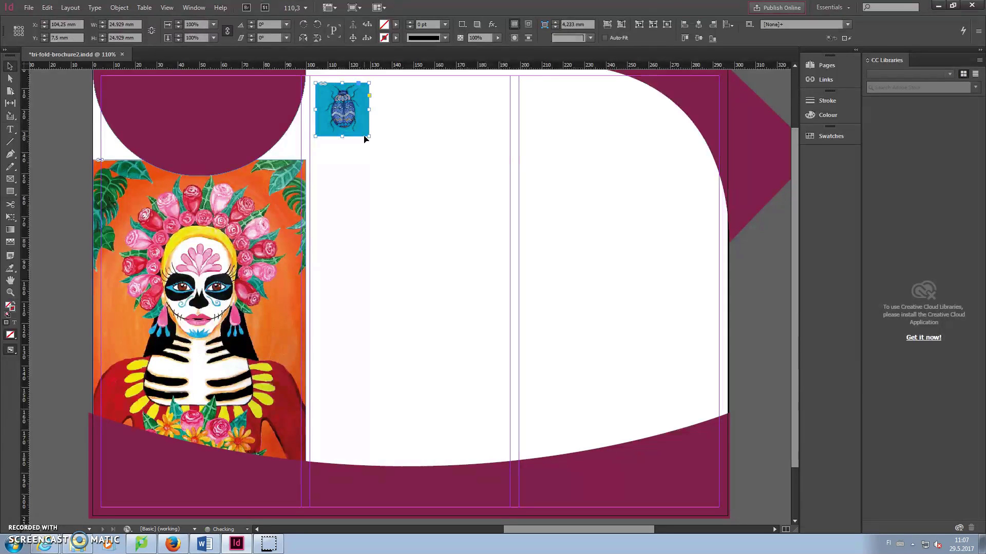
pyautogui.click(380, 119)
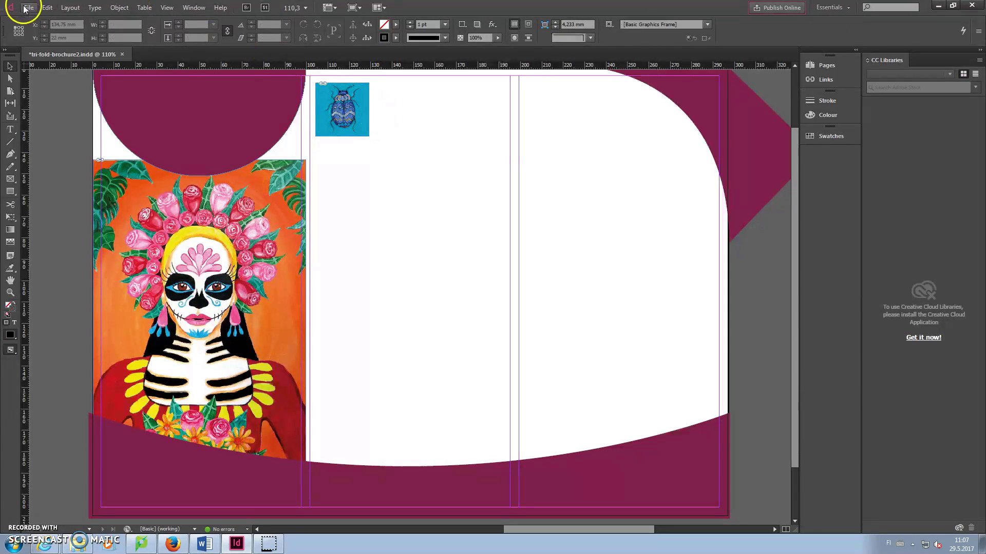
# Step: Place the round painting of a woman in a headscarf beside the beetle, about 25 mm square
pyautogui.click(26, 7)
pyautogui.click(320, 66)
pyautogui.click(377, 83)
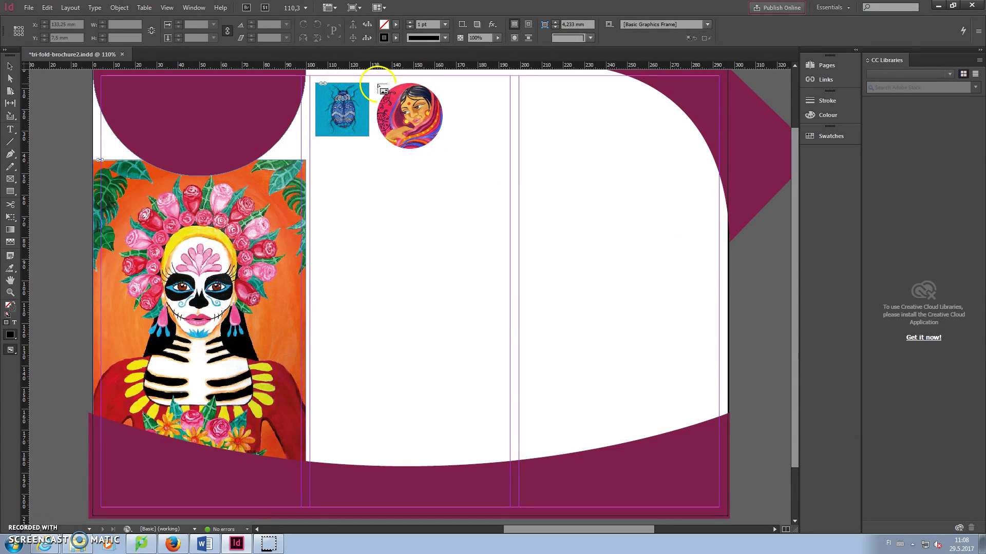
pyautogui.moveTo(378, 85); pyautogui.dragTo(404, 136)
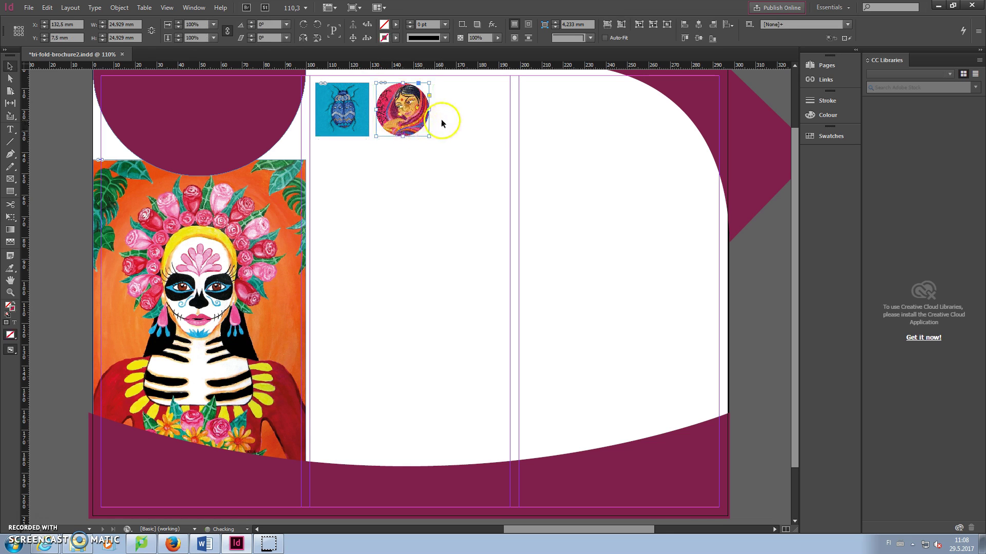
pyautogui.click(462, 115)
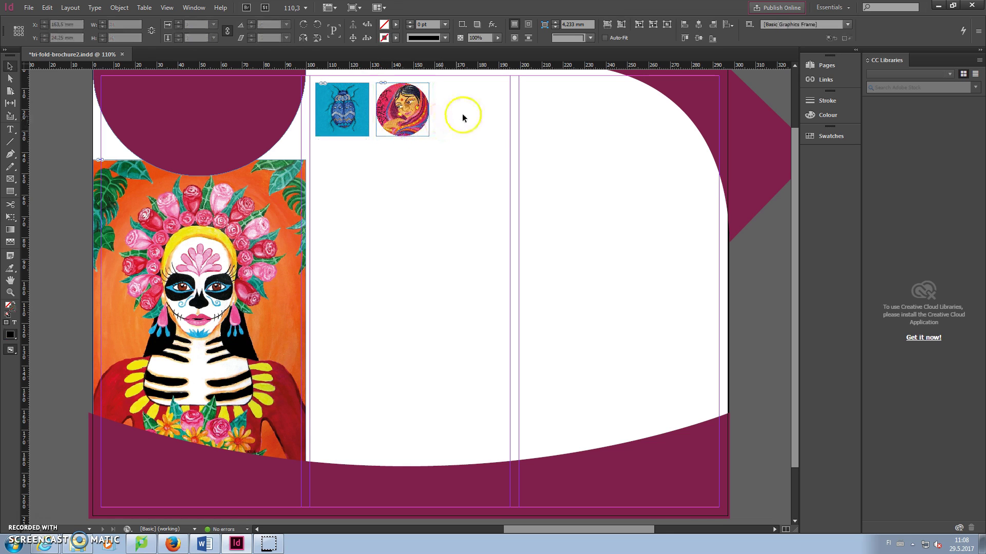
# Step: Place the yellow lily painting third in the first row and the round building painting below the beetle, each about 25 mm square
pyautogui.click(28, 7)
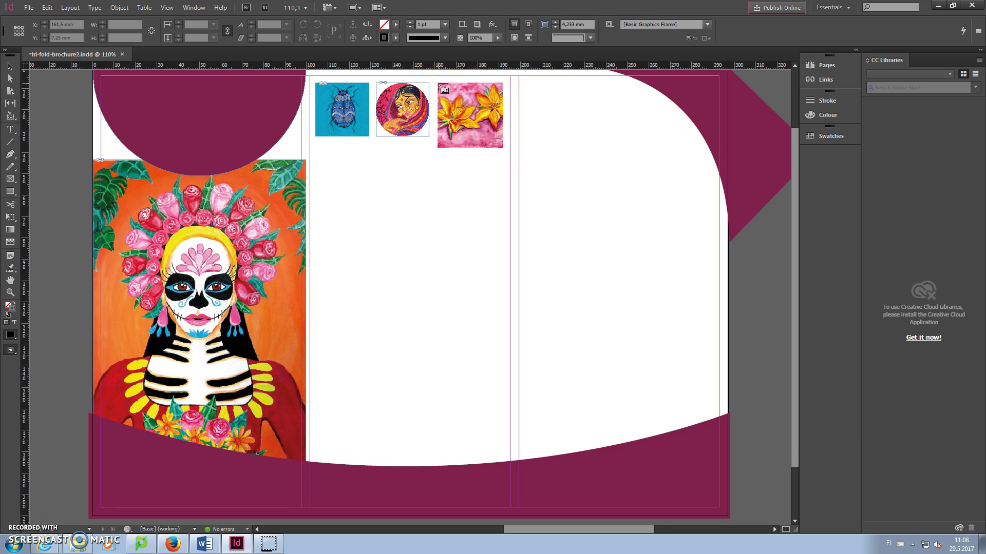
pyautogui.moveTo(437, 83); pyautogui.dragTo(490, 136)
pyautogui.click(29, 7)
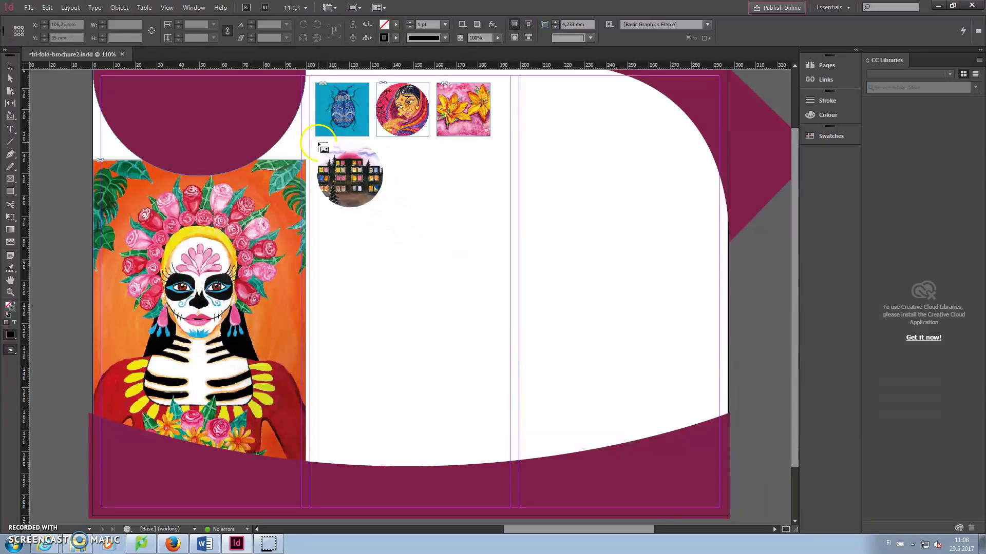
pyautogui.moveTo(315, 142); pyautogui.dragTo(369, 197)
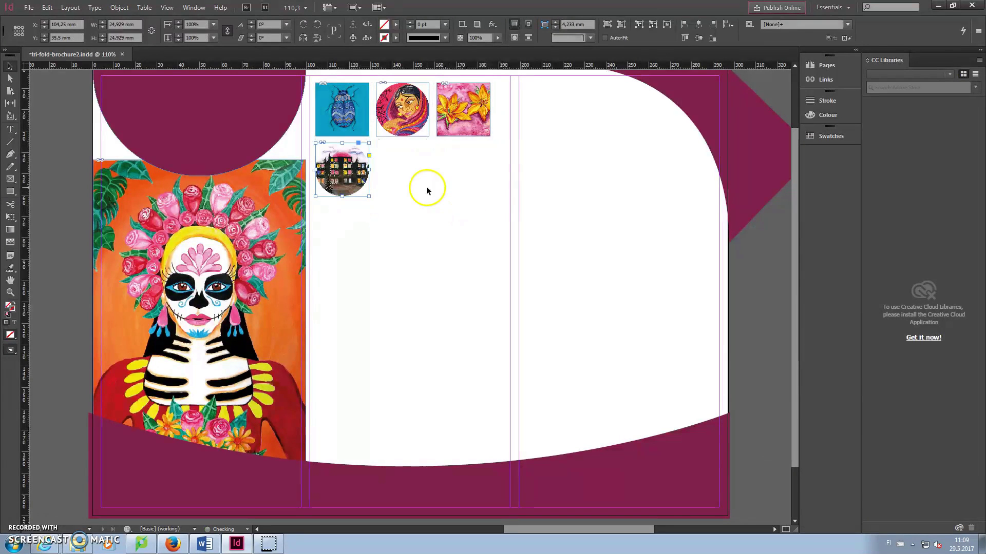
# Step: Complete the second row by placing the pink seed pod painting and the round winter tree painting at the same small size
pyautogui.click(29, 7)
pyautogui.click(51, 149)
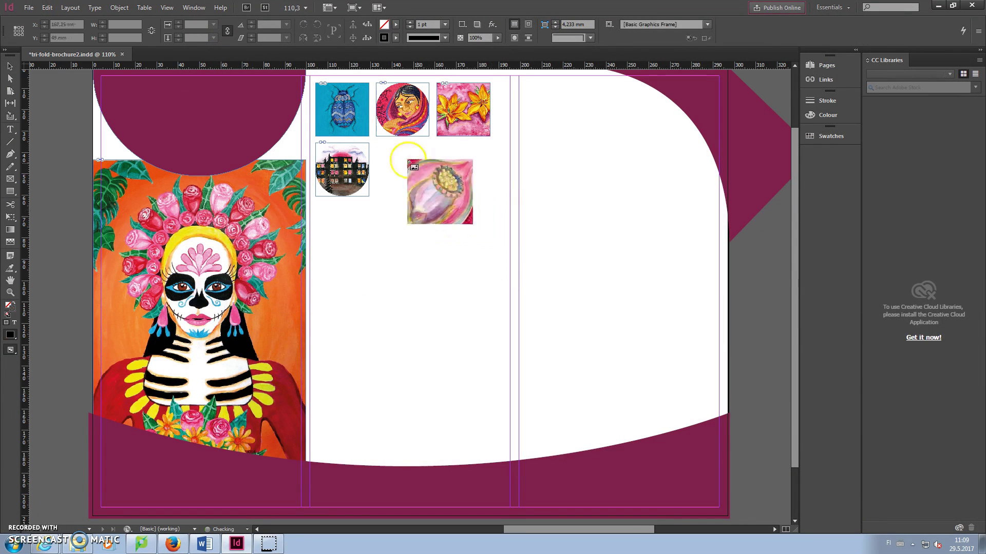
pyautogui.click(375, 146)
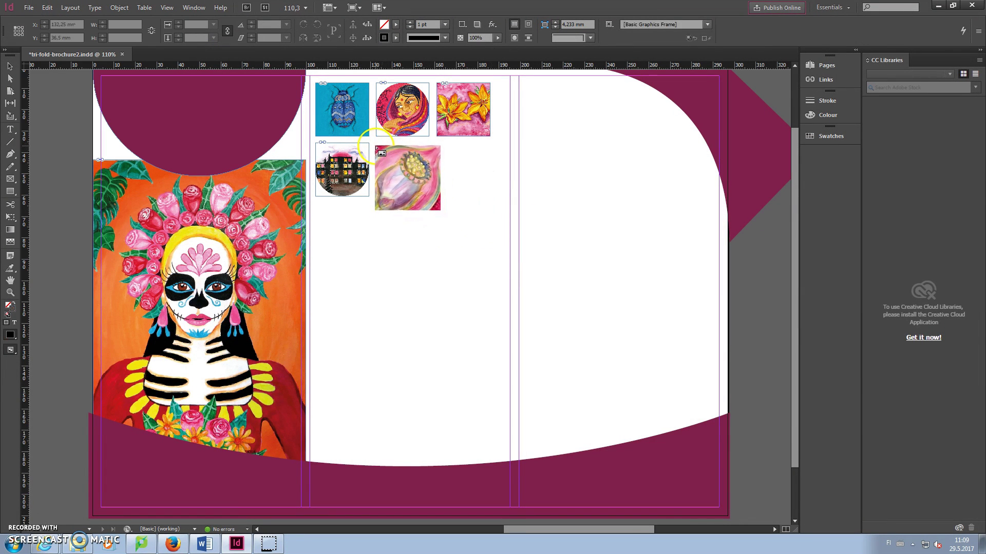
pyautogui.moveTo(377, 144); pyautogui.dragTo(415, 201)
pyautogui.click(29, 7)
pyautogui.click(52, 149)
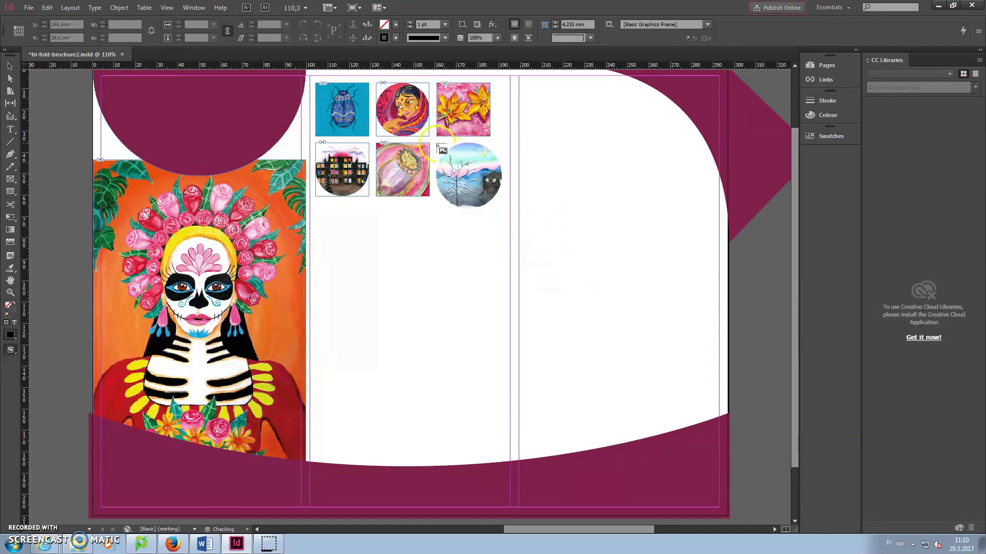
pyautogui.moveTo(437, 143); pyautogui.dragTo(470, 201)
# Step: Fill a third row with the blue-veiled woman, the round yellow portrait and the crying-face painting at the same small size
pyautogui.click(29, 7)
pyautogui.click(51, 150)
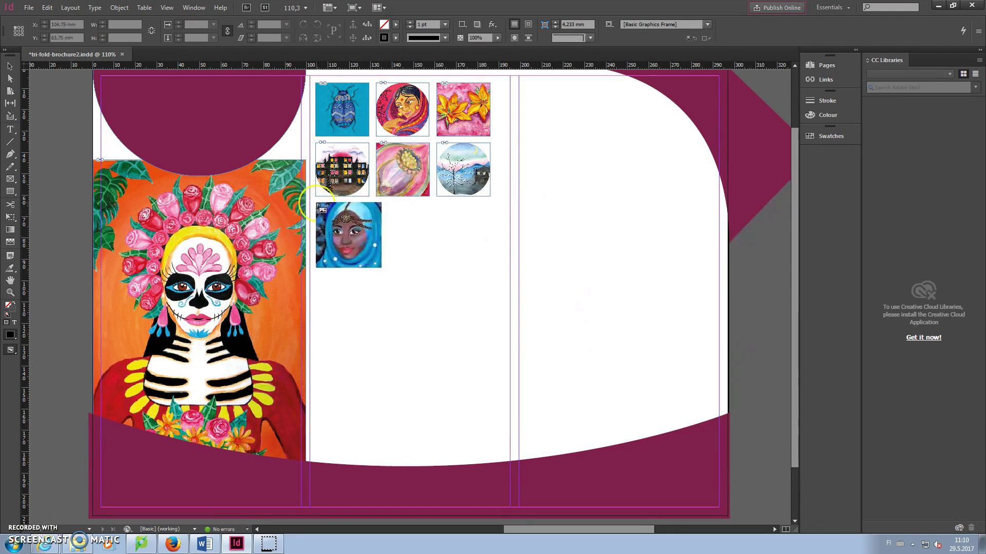
pyautogui.moveTo(316, 202); pyautogui.dragTo(368, 255)
pyautogui.moveTo(376, 203); pyautogui.dragTo(429, 255)
pyautogui.click(29, 7)
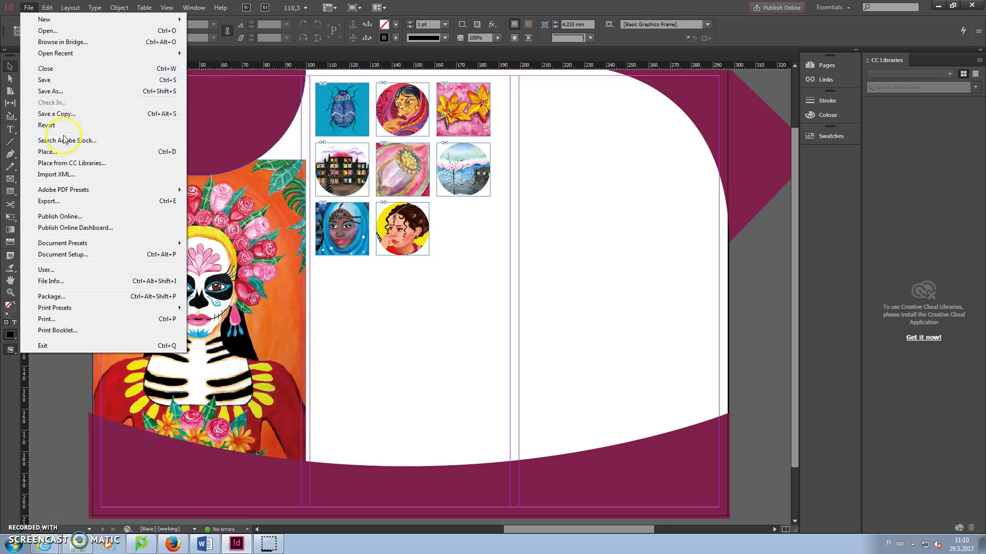
pyautogui.click(51, 151)
pyautogui.moveTo(437, 203); pyautogui.dragTo(472, 260)
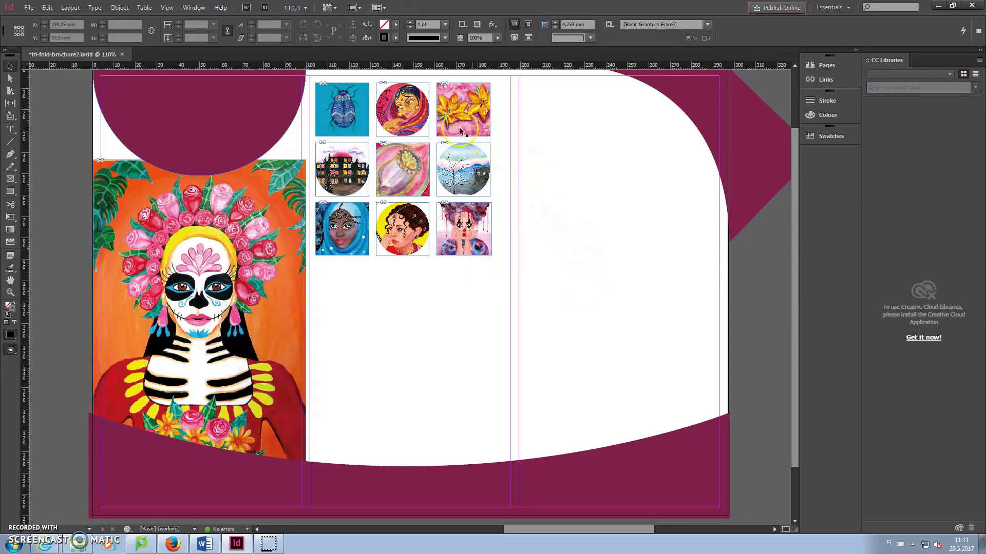
# Step: Select all nine small images and move the grid to X 106.8 mm, Y 8 mm, centring it across the middle column
pyautogui.click(321, 91)
pyautogui.moveTo(312, 77); pyautogui.dragTo(501, 280)
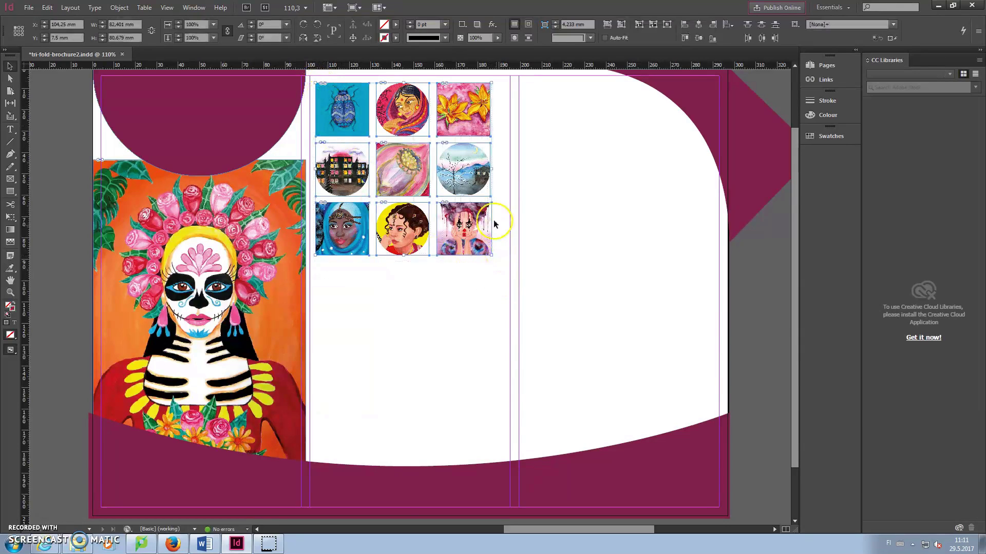
pyautogui.moveTo(464, 177); pyautogui.dragTo(472, 185)
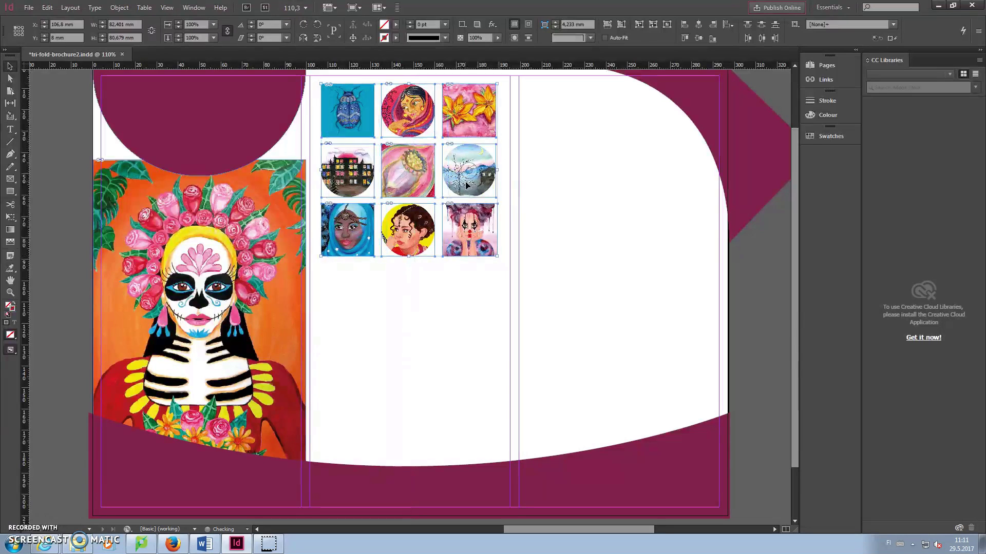
pyautogui.click(503, 216)
# Step: Place the savanna sunset painting in the upper part of the right column, about 64 mm wide and 48 mm high
pyautogui.click(29, 7)
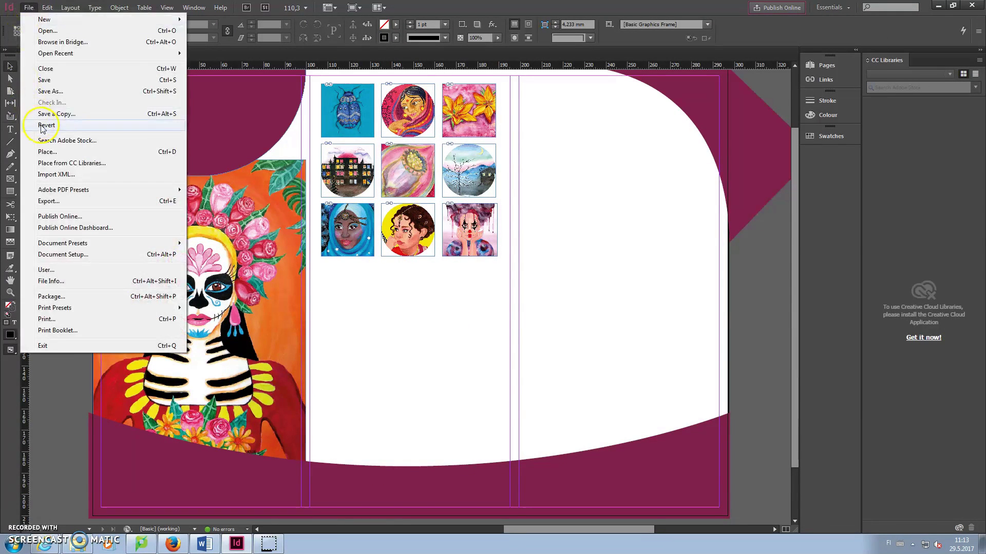
pyautogui.press('Escape')
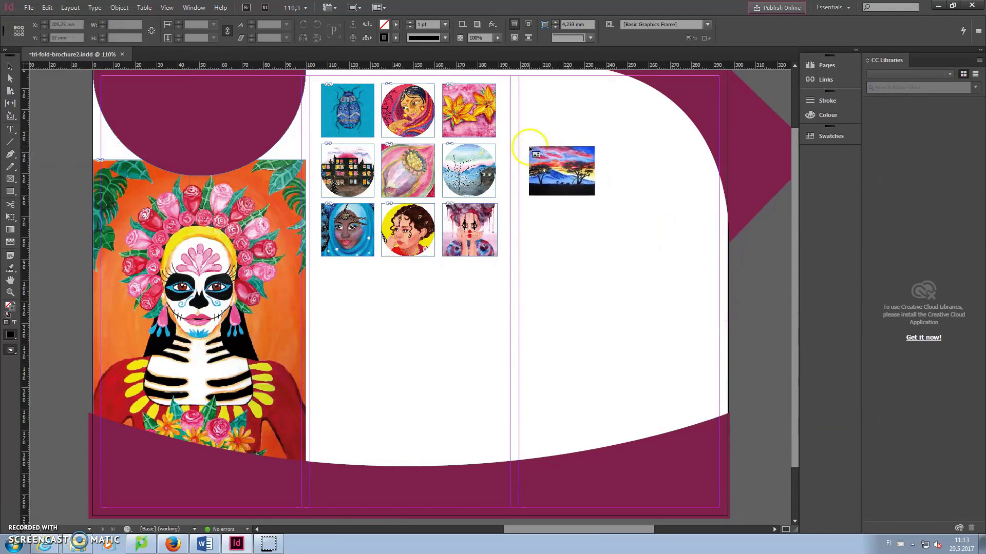
pyautogui.moveTo(529, 144); pyautogui.dragTo(631, 249)
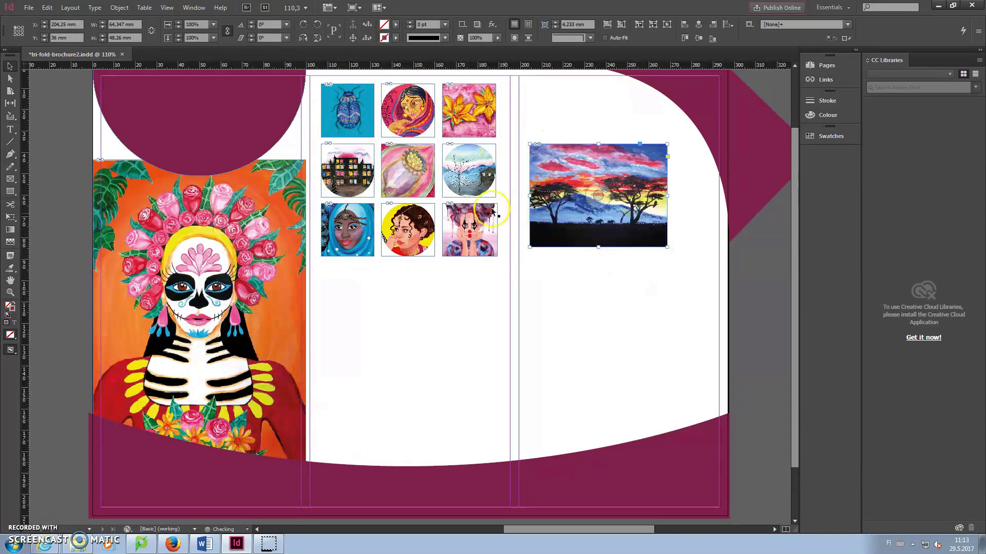
pyautogui.click(623, 279)
# Step: Place the painting of hands below the sunset, about 64 by 48 mm, and move it down to just above the curved band
pyautogui.click(23, 11)
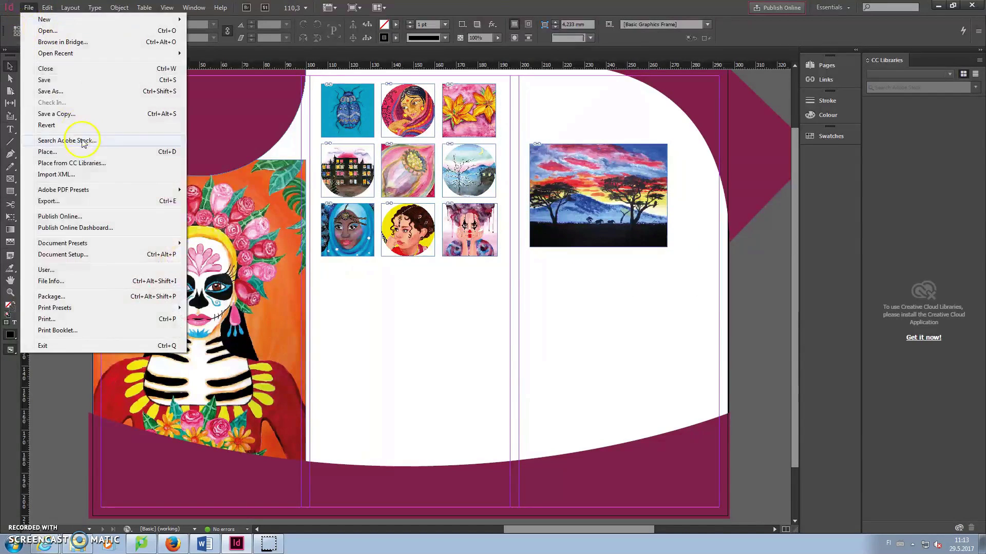
pyautogui.click(84, 138)
pyautogui.moveTo(529, 257); pyautogui.dragTo(667, 336)
pyautogui.moveTo(641, 289)
pyautogui.mouseDown()
pyautogui.moveTo(610, 286)
pyautogui.moveTo(631, 336)
pyautogui.moveTo(622, 359)
pyautogui.mouseUp()
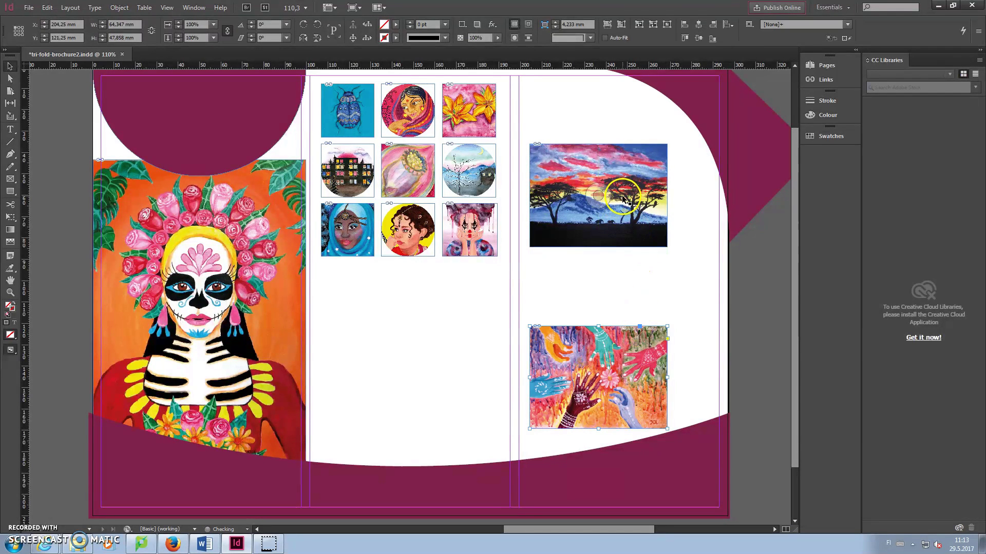
# Step: Raise the sunset painting, shift it and the hands painting rightward within the third column, and save the document
pyautogui.moveTo(619, 199); pyautogui.dragTo(625, 162)
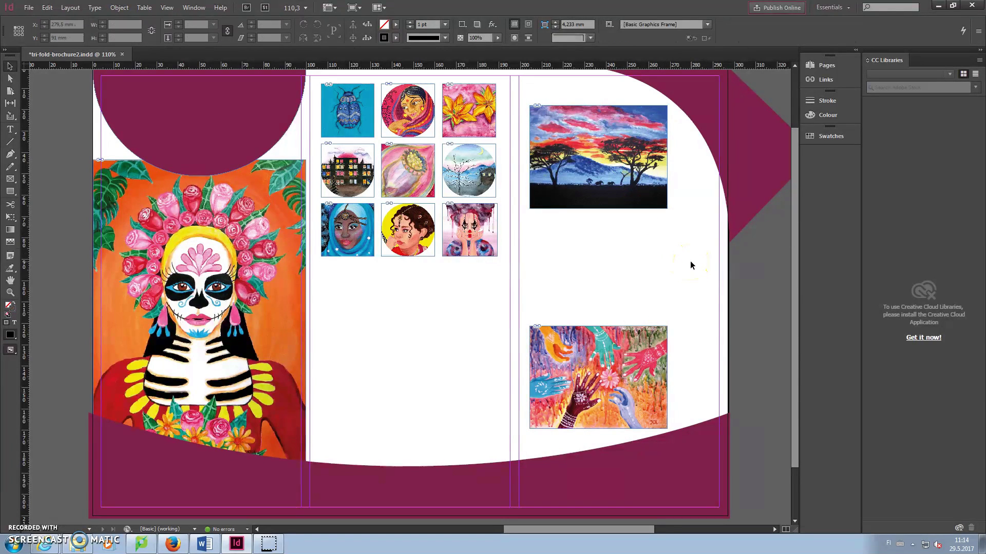
pyautogui.moveTo(598, 377); pyautogui.dragTo(612, 376)
pyautogui.moveTo(632, 183); pyautogui.dragTo(646, 188)
pyautogui.click(694, 254)
pyautogui.hotkey('ctrl', 's')
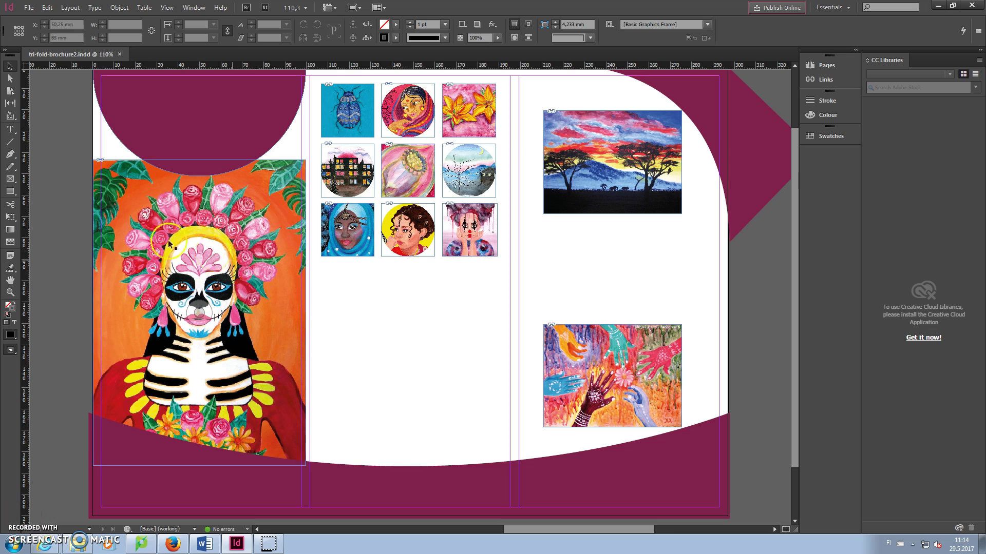
# Step: Draw a rectangle about 82.4 mm wide and 79.5 mm high below the image grid, matching the grid's width
pyautogui.click(6, 198)
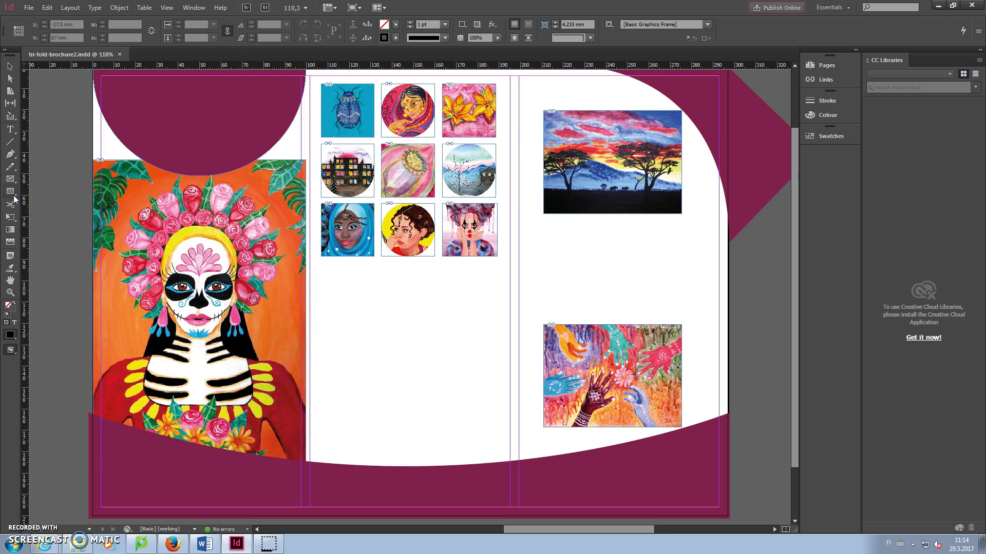
pyautogui.click(14, 200)
pyautogui.moveTo(322, 280); pyautogui.dragTo(497, 450)
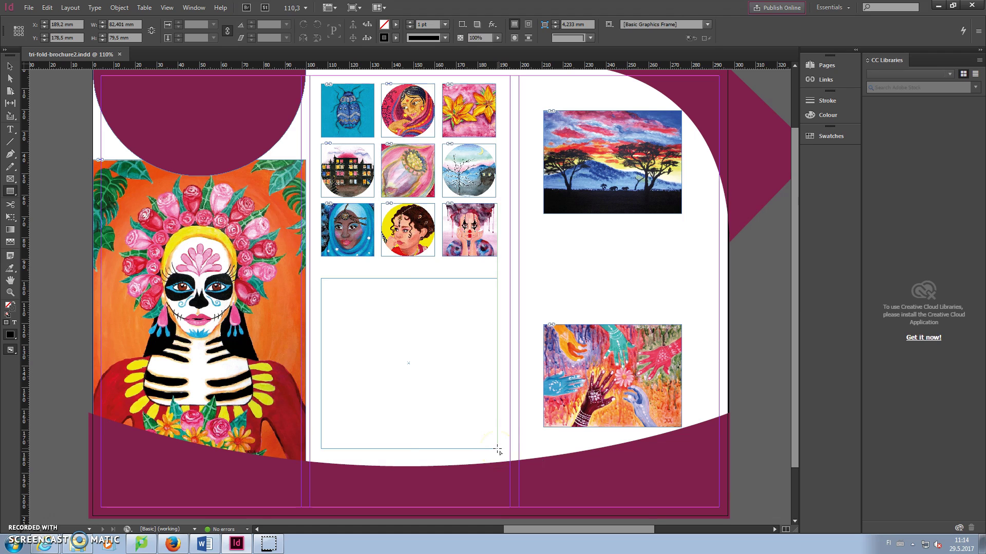
# Step: Fill the rectangle with the burgundy swatch C=53 M=100 Y=52 K=17 and set its stroke to None
pyautogui.click(391, 26)
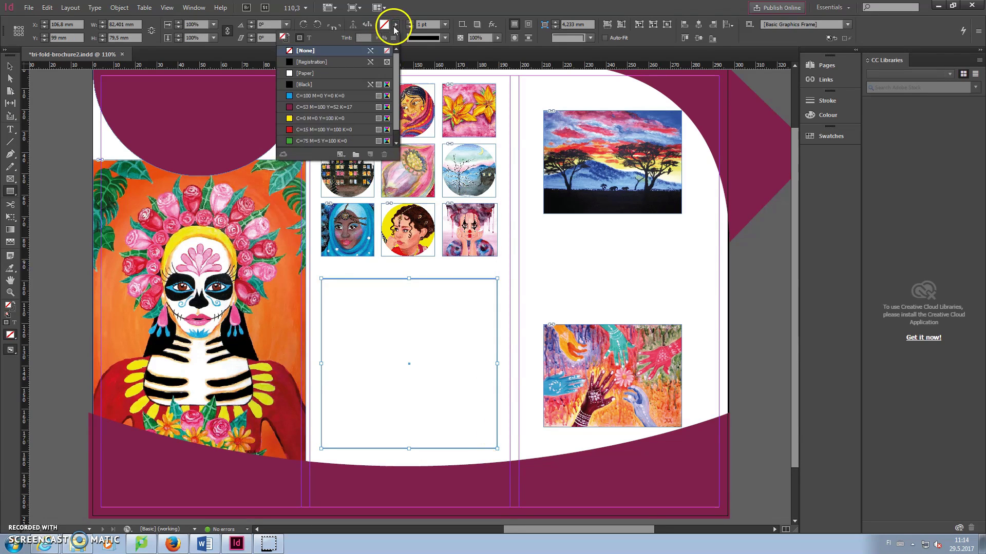
pyautogui.click(316, 107)
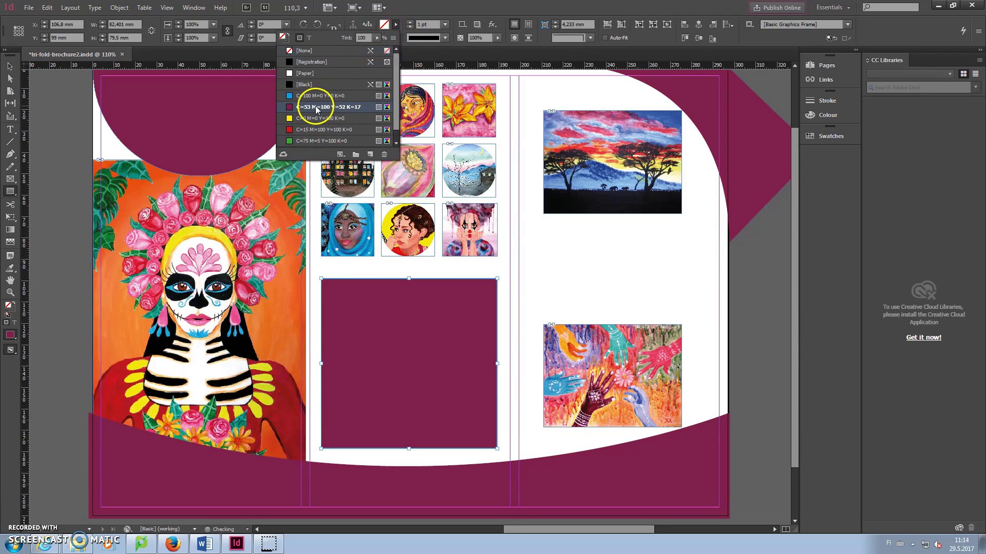
pyautogui.click(395, 38)
pyautogui.click(395, 38)
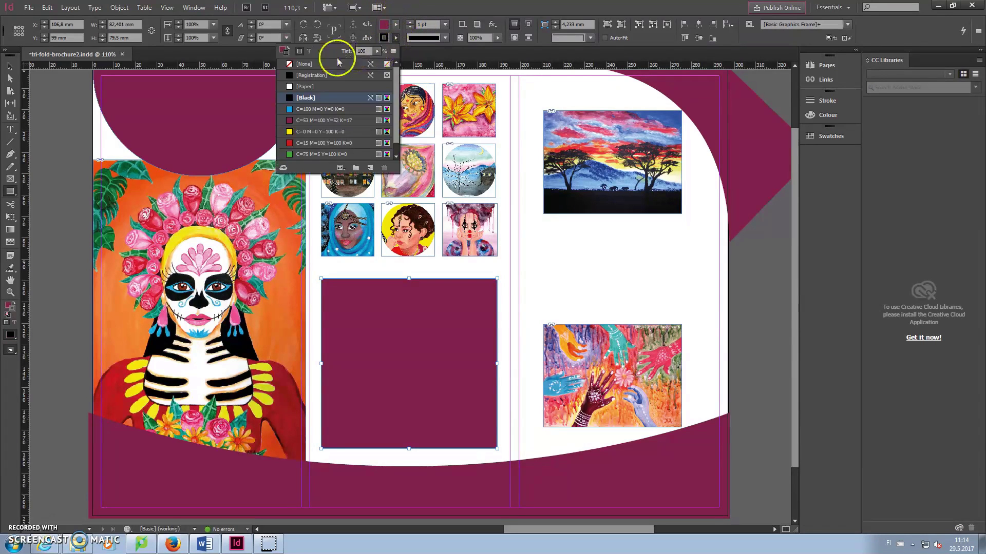
pyautogui.click(302, 64)
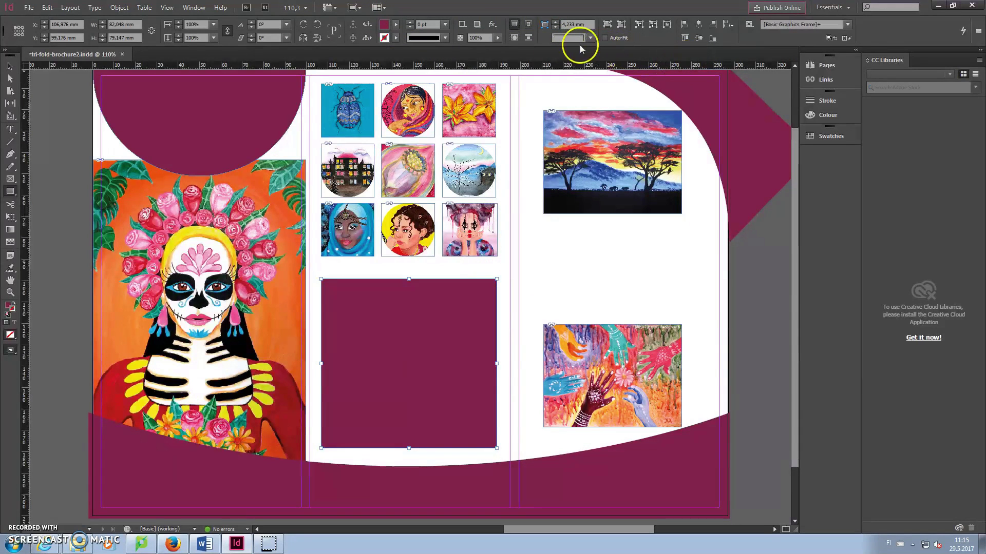
pyautogui.click(491, 25)
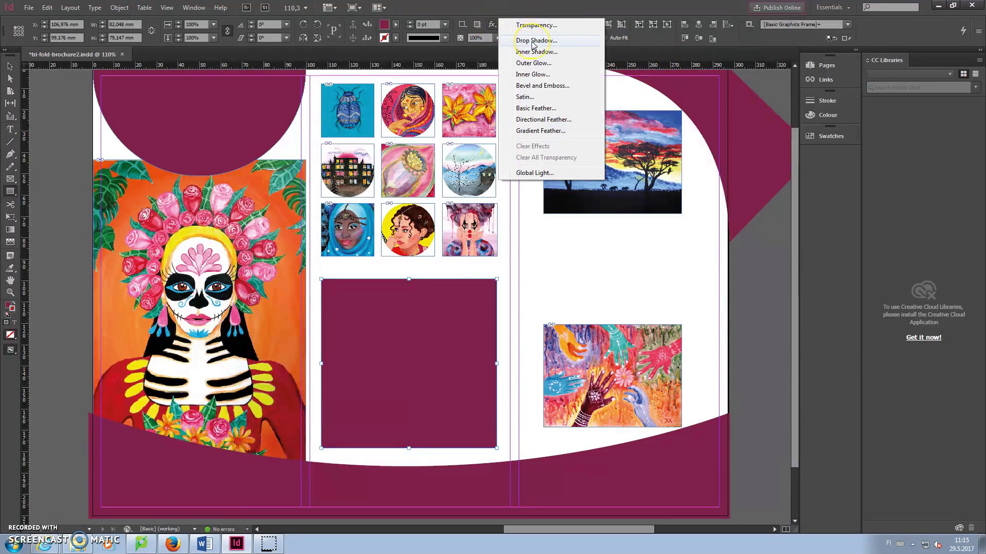
pyautogui.click(536, 65)
pyautogui.press('Escape')
# Step: Lower the burgundy rectangle's opacity to 60%
pyautogui.click(498, 38)
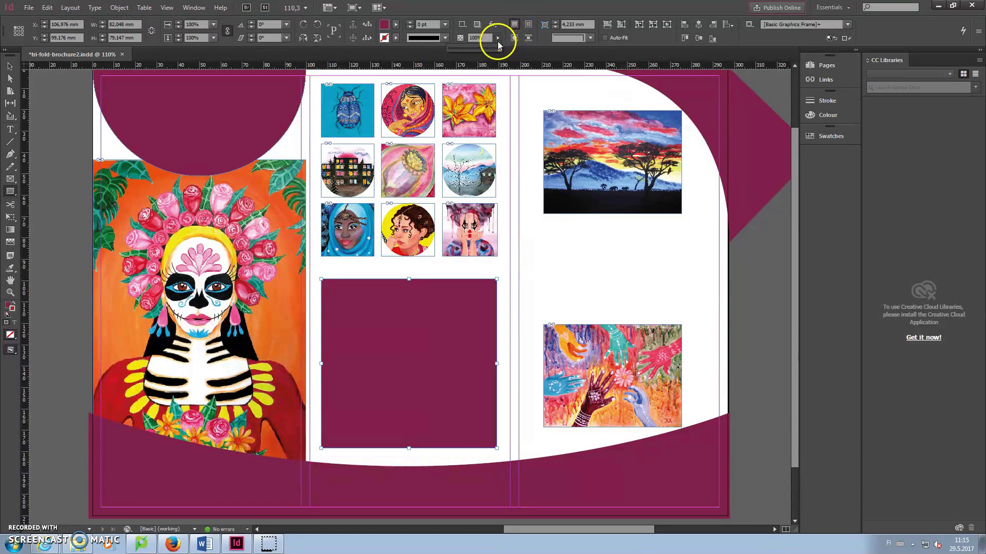
pyautogui.moveTo(500, 48); pyautogui.dragTo(479, 47)
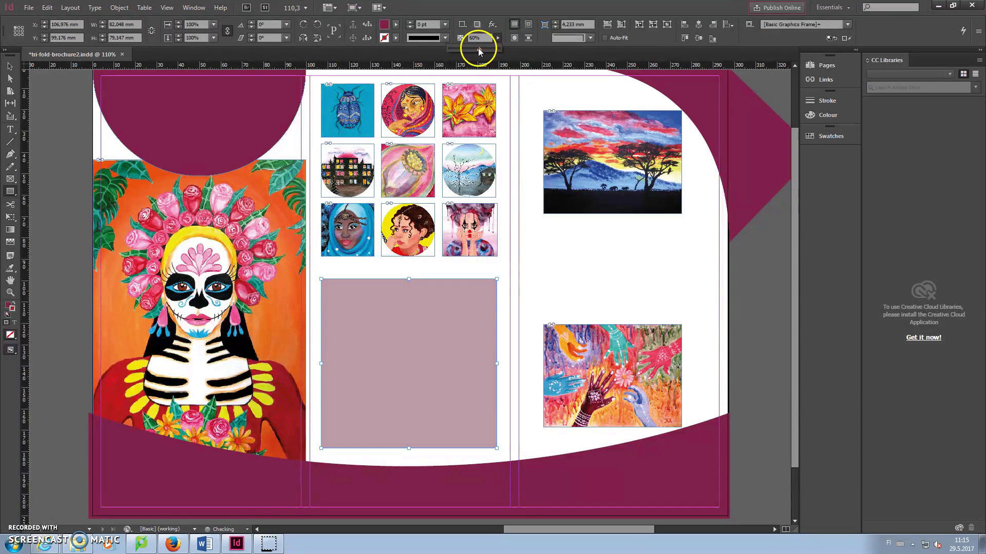
# Step: Recolour the tinted rectangle below the image grid with the red swatch C=15 M=100 Y=100 K=0 and round its corners to about 7 mm
pyautogui.click(395, 24)
pyautogui.click(386, 120)
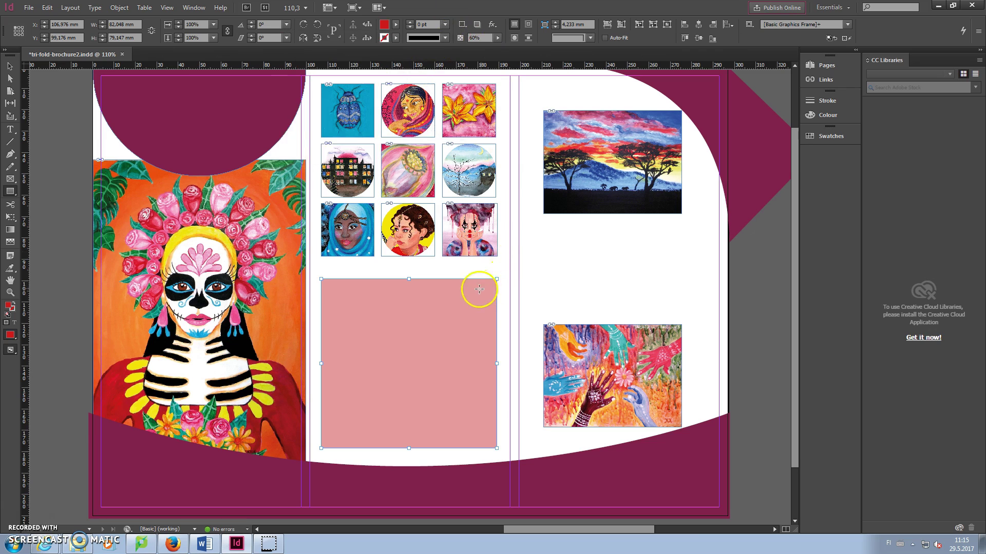
pyautogui.click(15, 65)
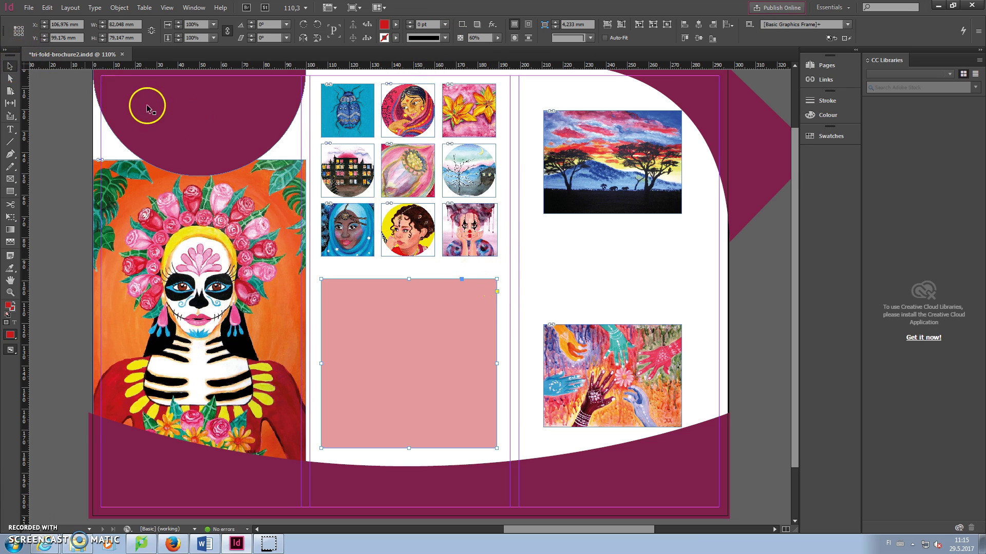
pyautogui.click(496, 291)
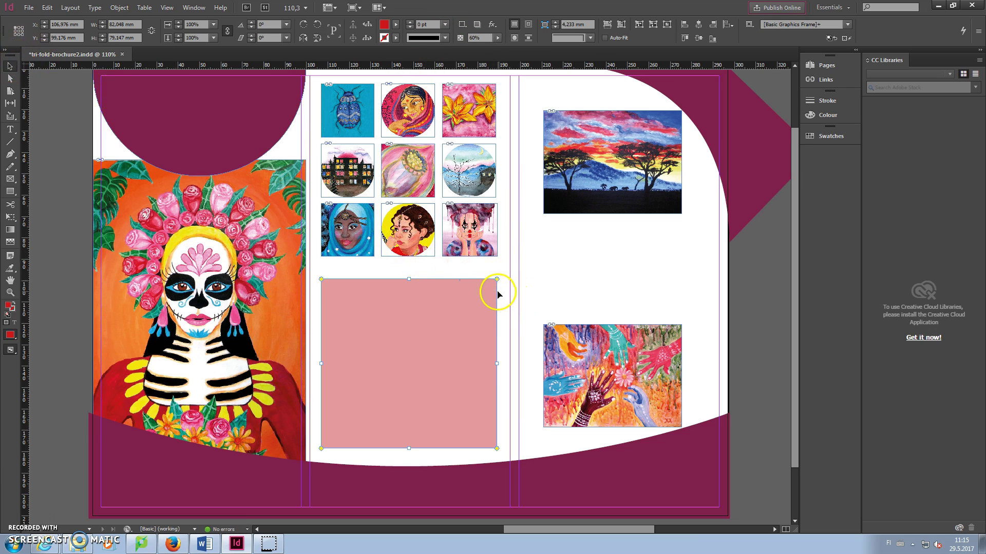
pyautogui.moveTo(497, 281); pyautogui.dragTo(475, 275)
pyautogui.moveTo(477, 281); pyautogui.dragTo(487, 283)
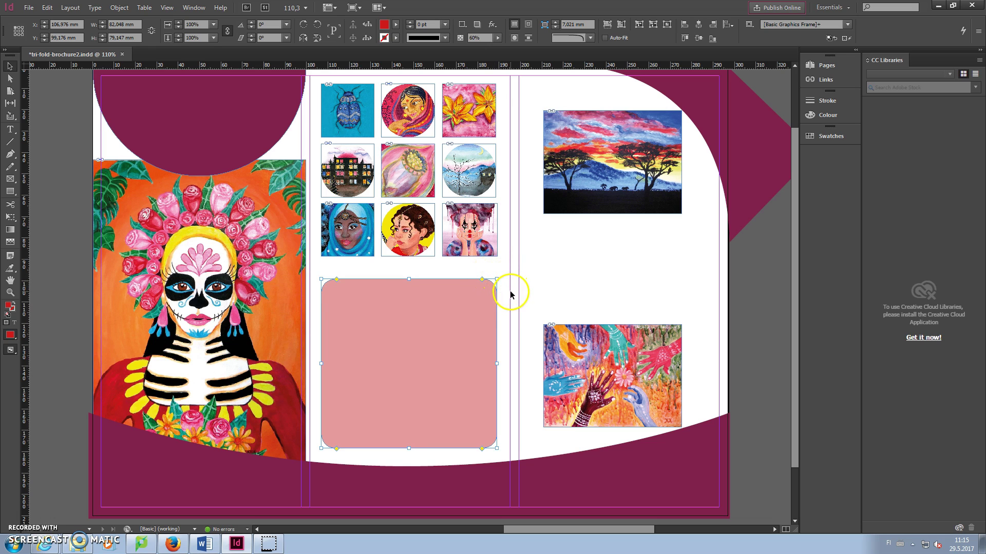
pyautogui.click(503, 293)
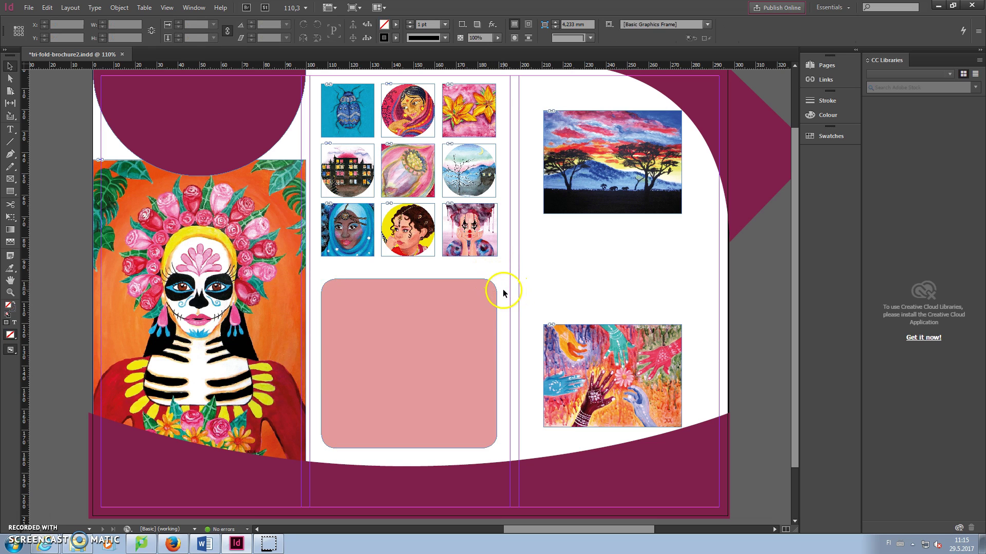
# Step: Copy the rounded red box below the image grid
pyautogui.rightClick(420, 306)
pyautogui.click(404, 298)
pyautogui.rightClick(403, 298)
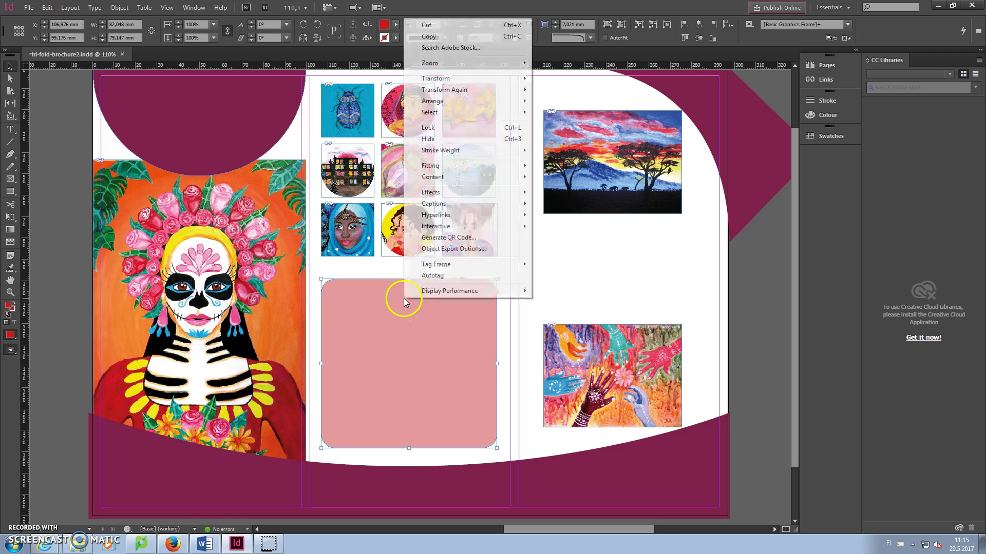
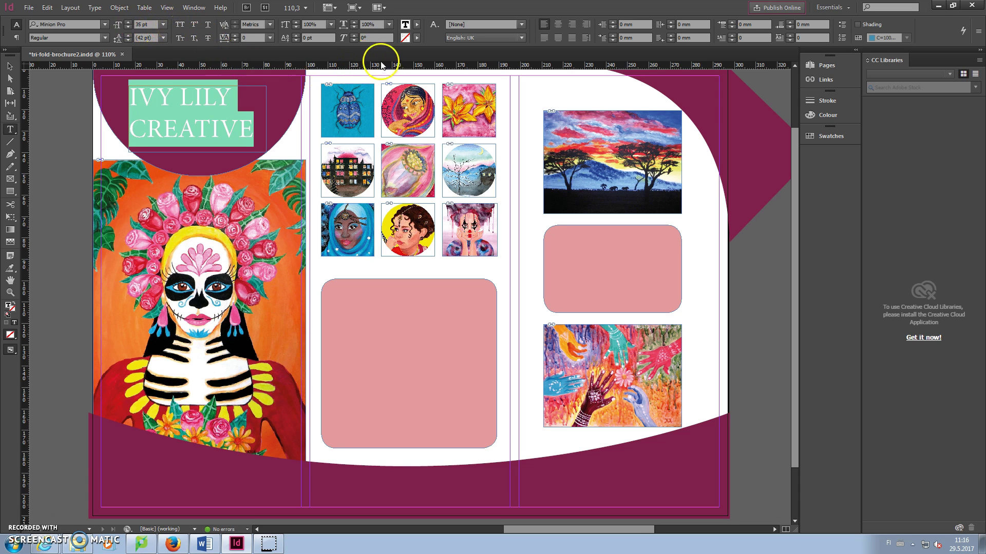
# Step: Centre-align the title IVY LILY CREATIVE and set its Minion Pro font style to Bold
pyautogui.click(558, 25)
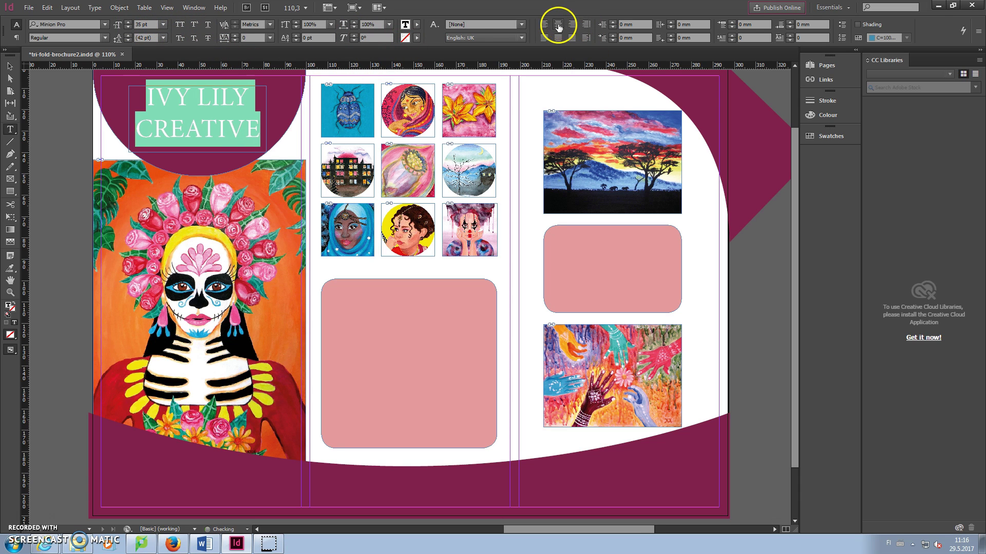
pyautogui.click(104, 24)
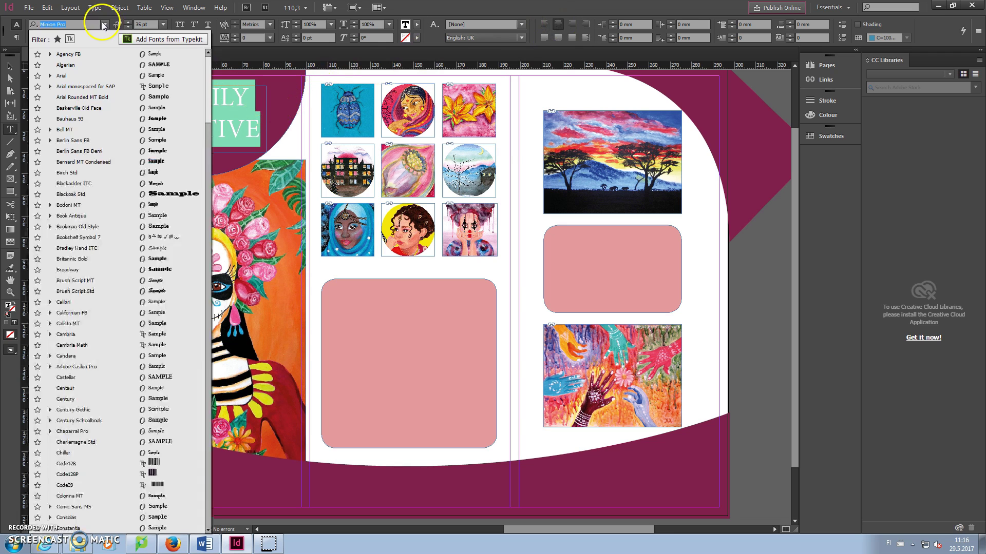
pyautogui.click(104, 24)
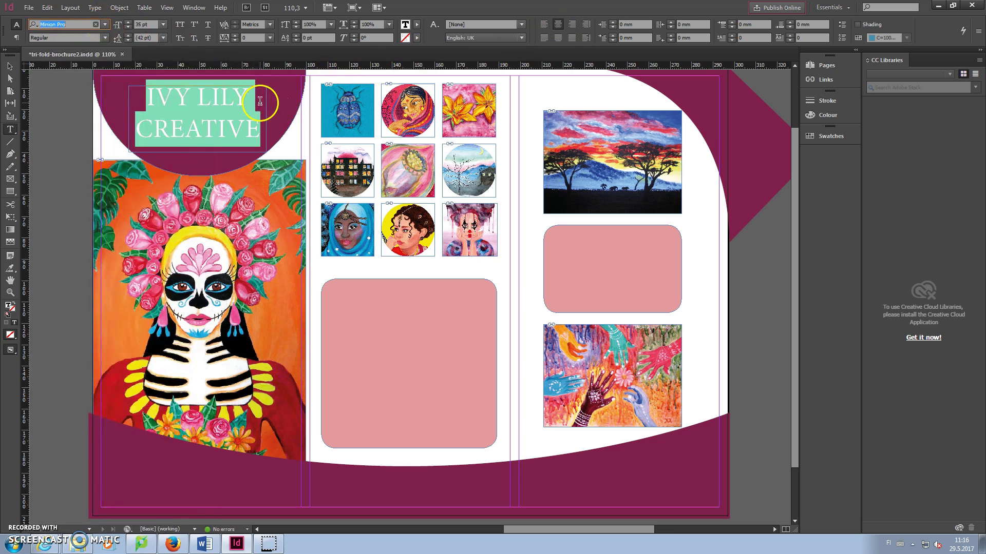
pyautogui.click(106, 40)
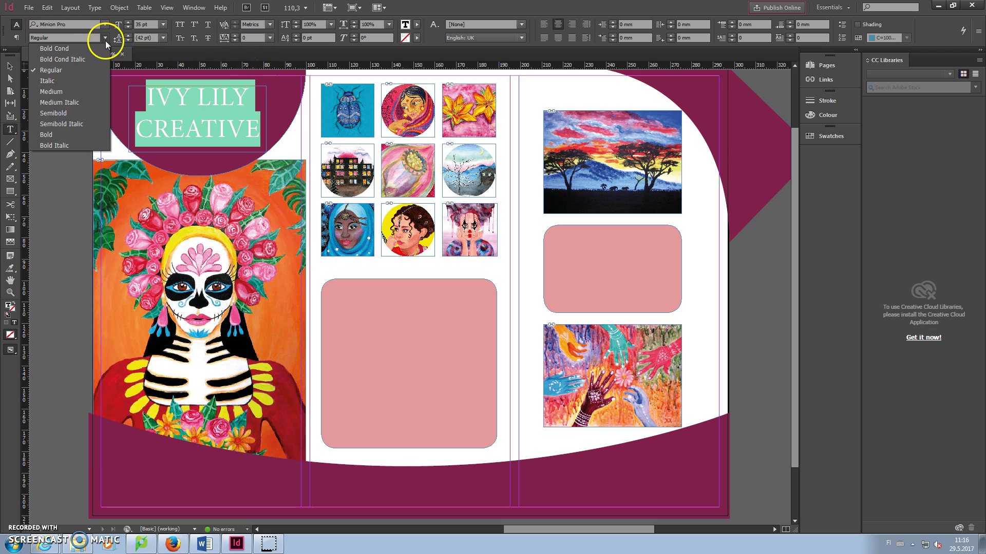
pyautogui.click(72, 134)
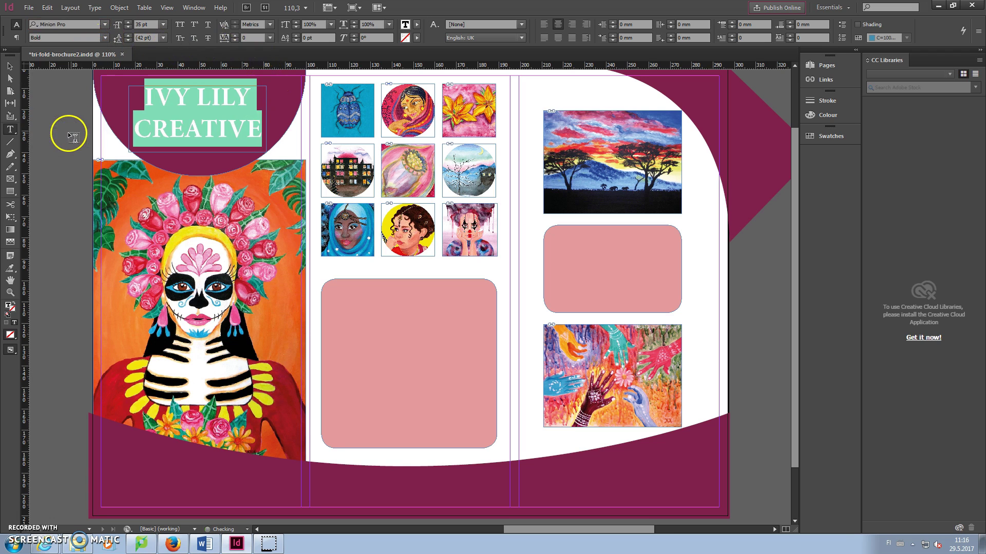
# Step: Set the text colour of the whole IVY LILY CREATIVE title to [Paper]
pyautogui.click(254, 104)
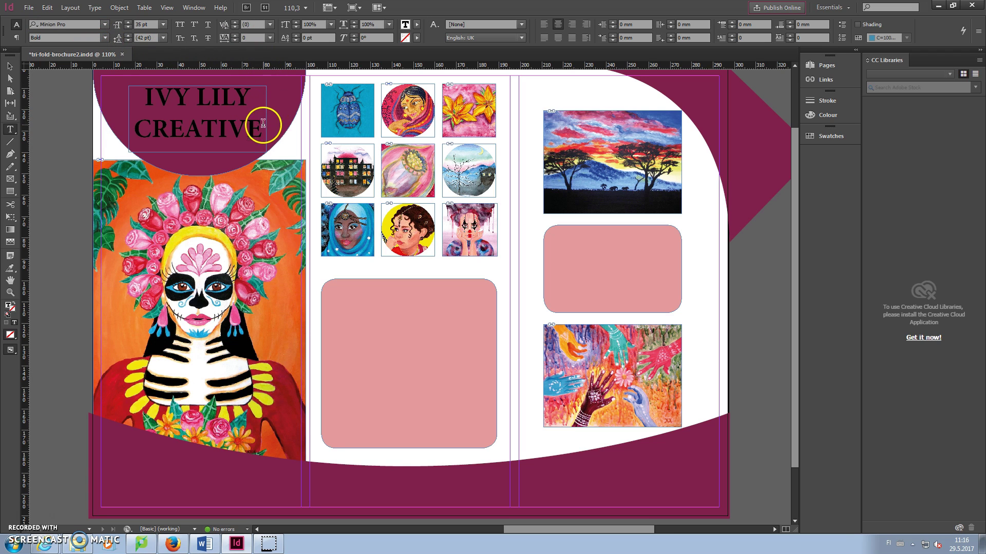
pyautogui.moveTo(262, 127); pyautogui.dragTo(137, 89)
pyautogui.click(417, 26)
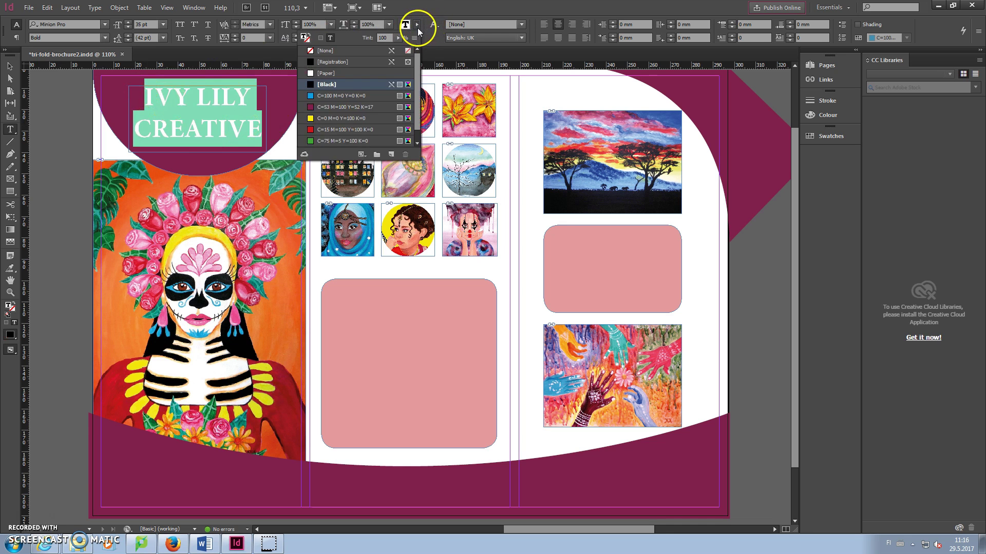
pyautogui.click(324, 73)
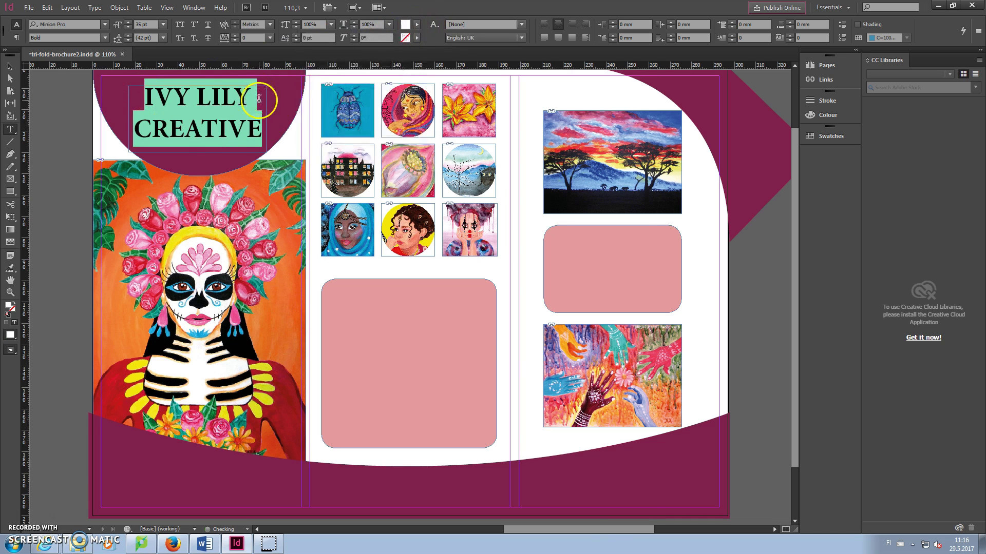
pyautogui.click(280, 123)
pyautogui.scroll(3, 285, 128)
pyautogui.scroll(-5, 298, 187)
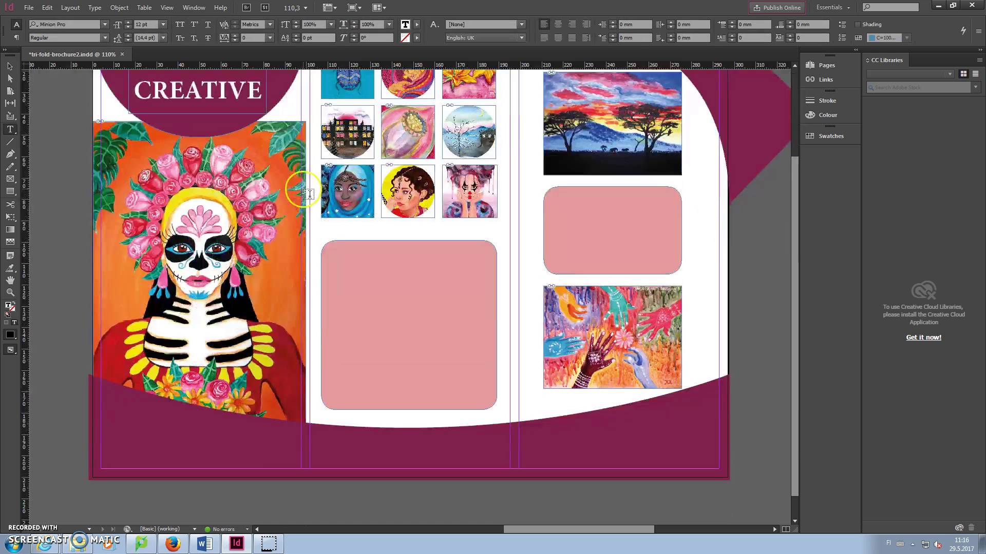
pyautogui.scroll(2, 308, 194)
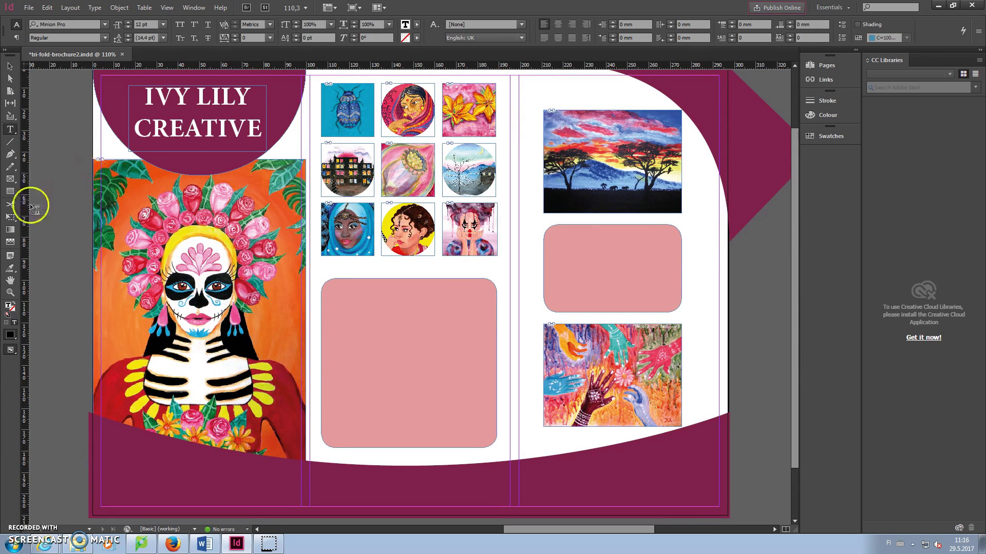
# Step: Draw a strip about 99.4 mm wide and 9.8 mm high across the upper portrait, filled with C=53 M=100 Y=52 K=17 and without a stroke
pyautogui.click(10, 191)
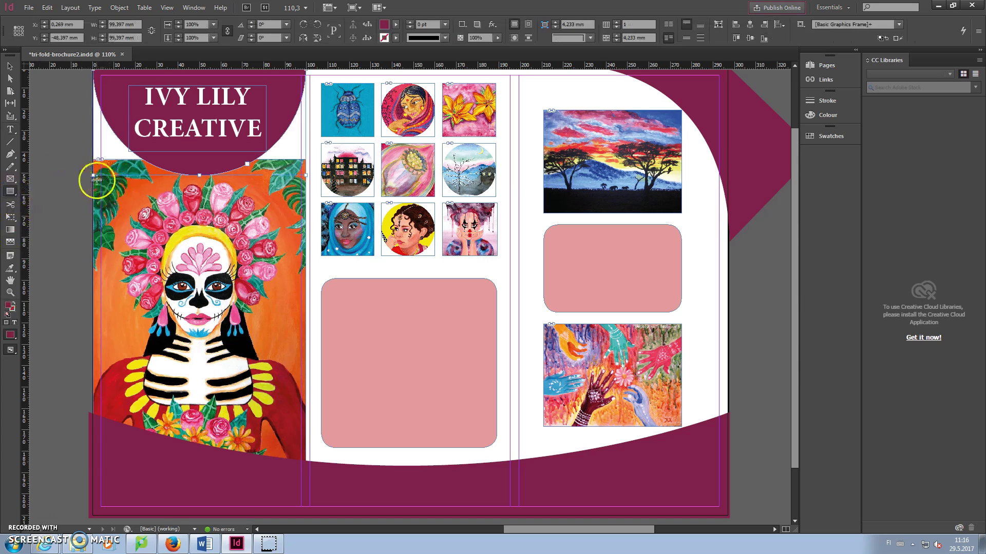
pyautogui.moveTo(93, 180); pyautogui.dragTo(306, 203)
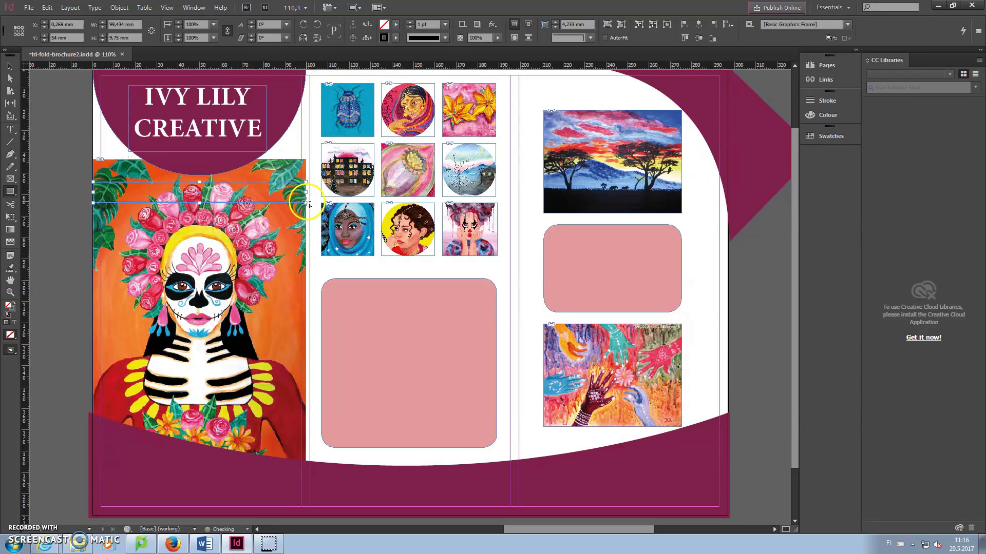
pyautogui.click(396, 24)
pyautogui.click(323, 107)
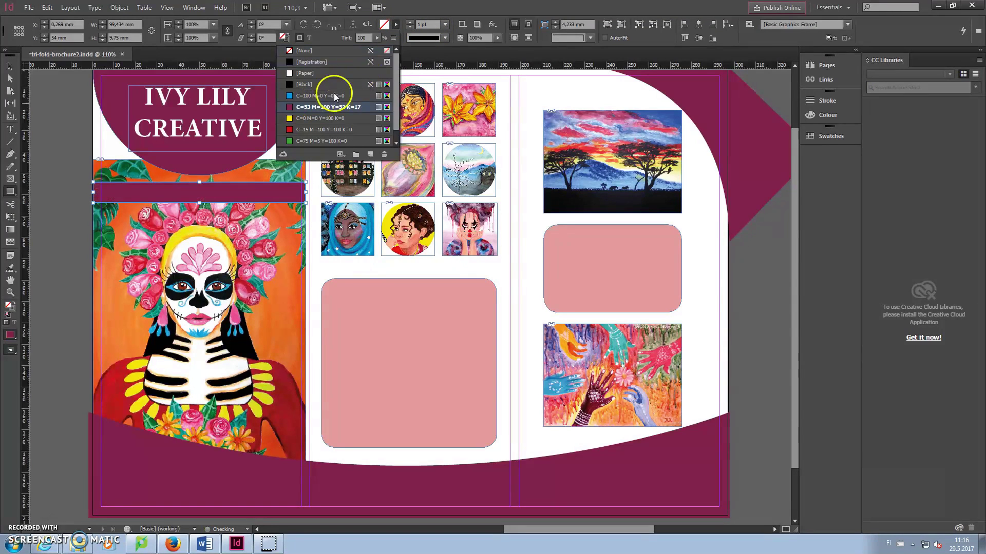
pyautogui.click(396, 37)
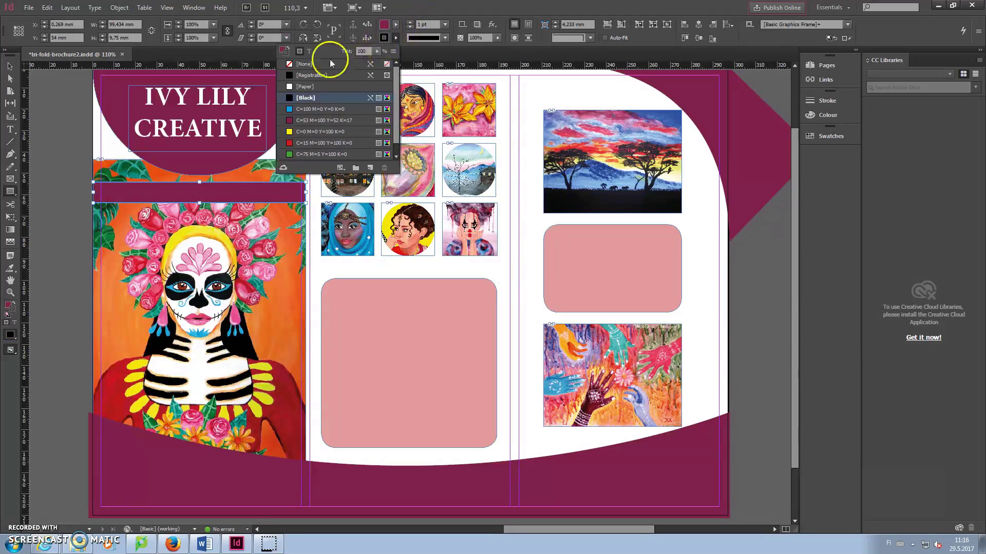
pyautogui.click(315, 65)
pyautogui.click(161, 191)
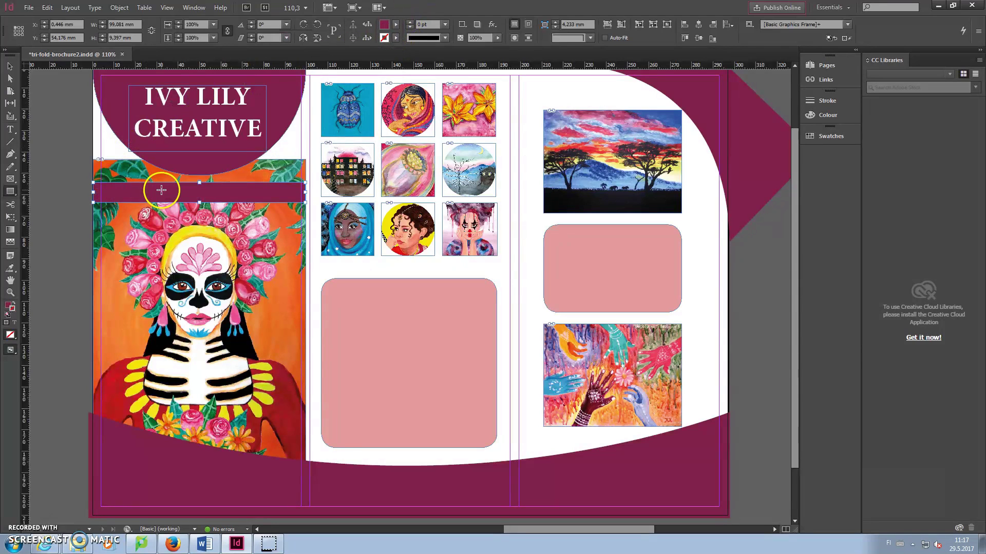
# Step: Duplicate the burgundy strip and place the copy a short gap below the original, aligned with its side edges
pyautogui.click(9, 66)
pyautogui.rightClick(141, 186)
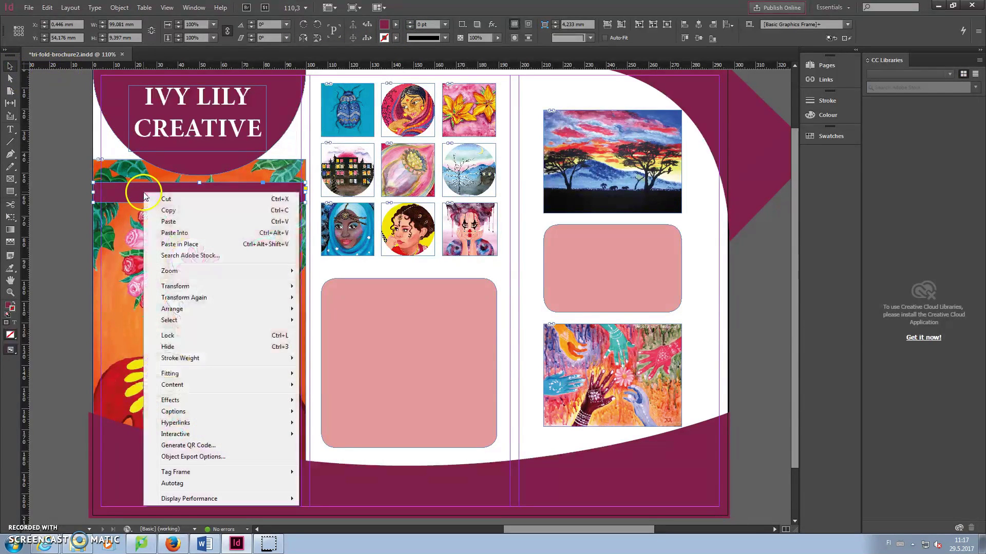
pyautogui.rightClick(102, 209)
pyautogui.rightClick(108, 217)
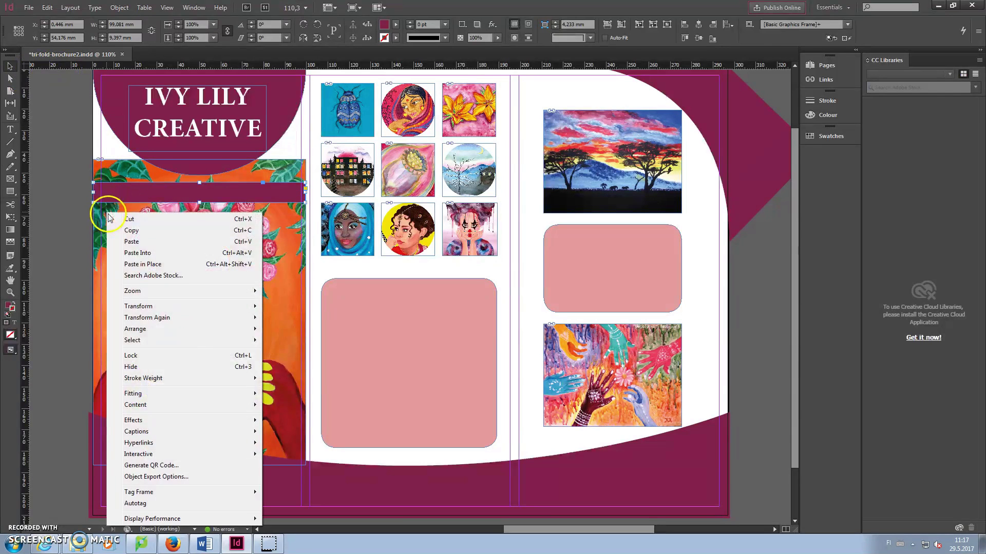
pyautogui.click(131, 241)
pyautogui.moveTo(370, 290); pyautogui.dragTo(161, 226)
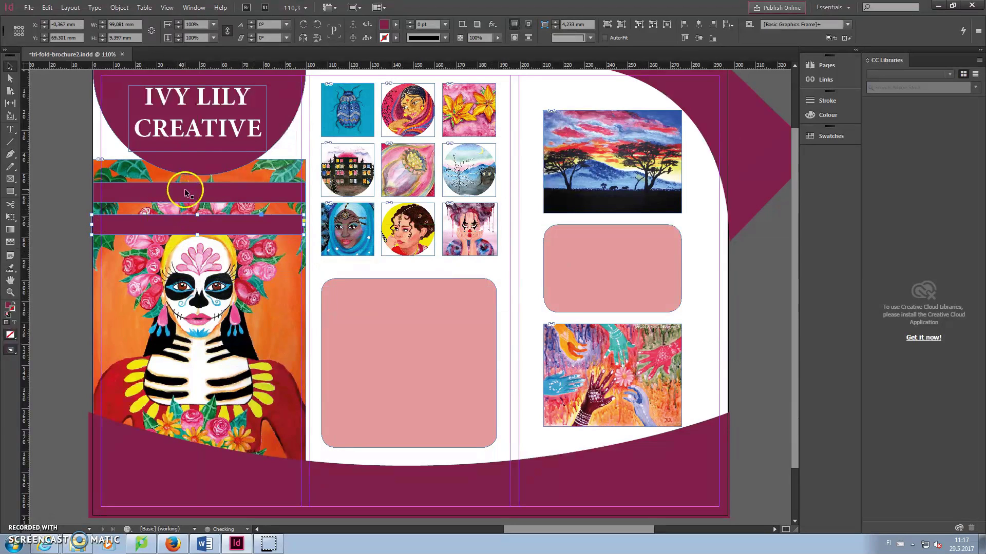
pyautogui.moveTo(233, 220); pyautogui.dragTo(238, 225)
pyautogui.click(295, 144)
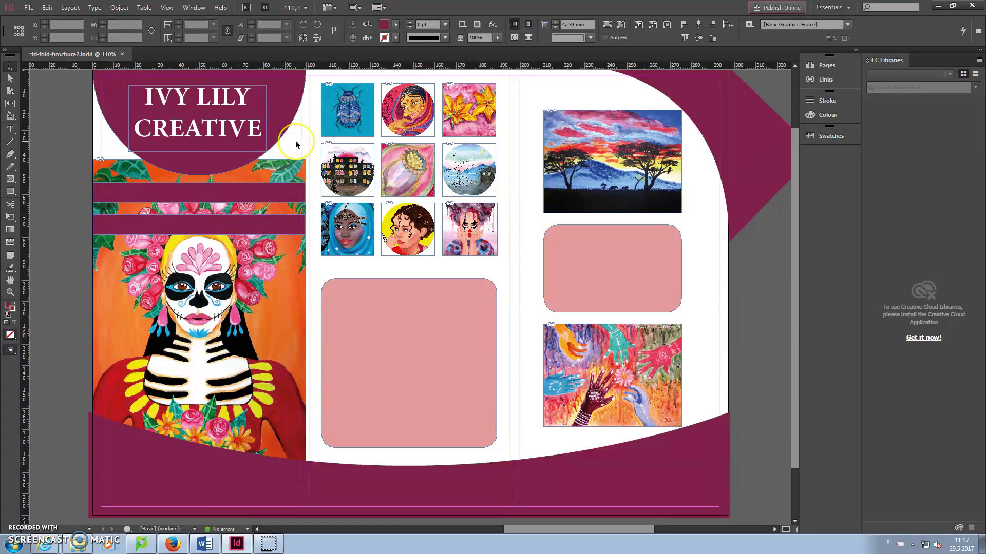
# Step: Apply a drop shadow with 40% opacity to the burgundy circle behind the title
pyautogui.click(279, 99)
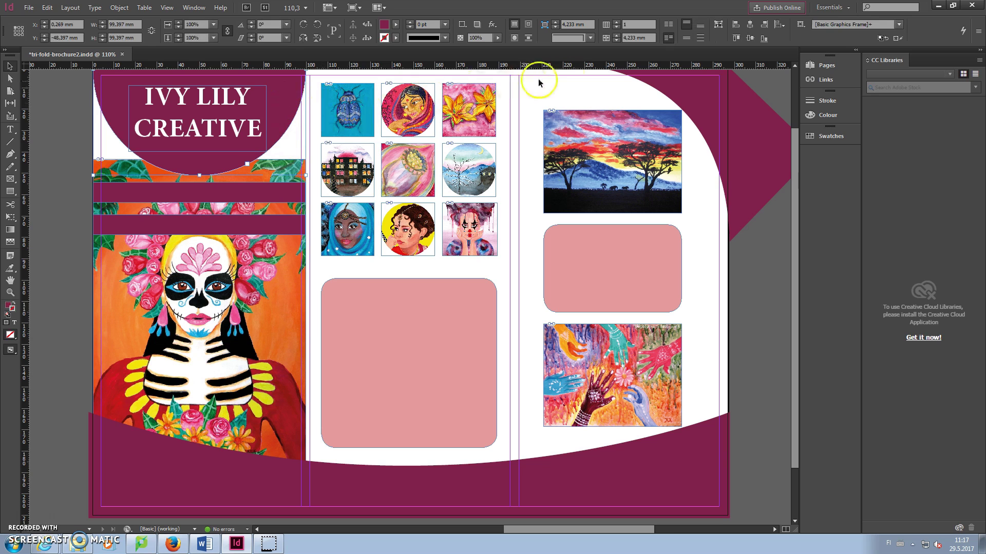
pyautogui.click(491, 24)
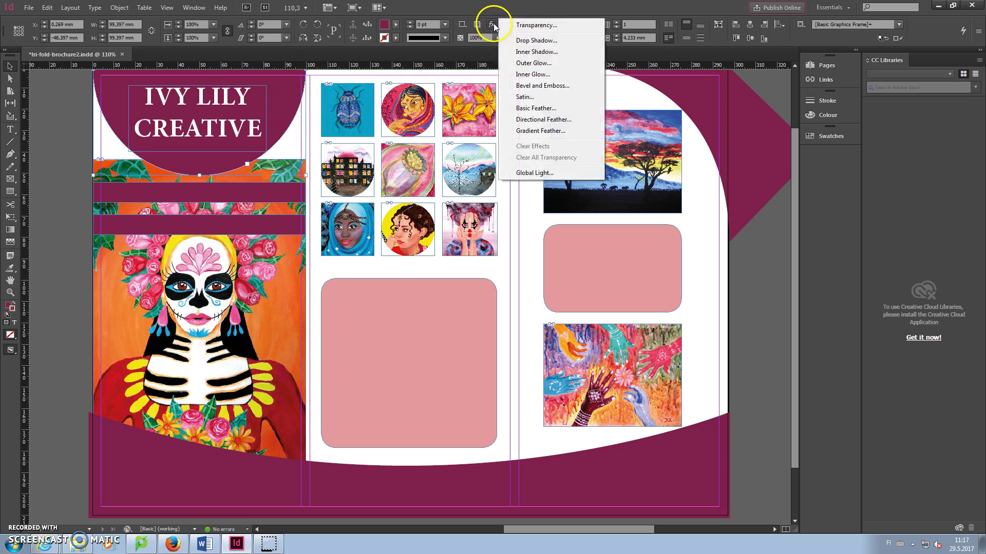
pyautogui.click(536, 40)
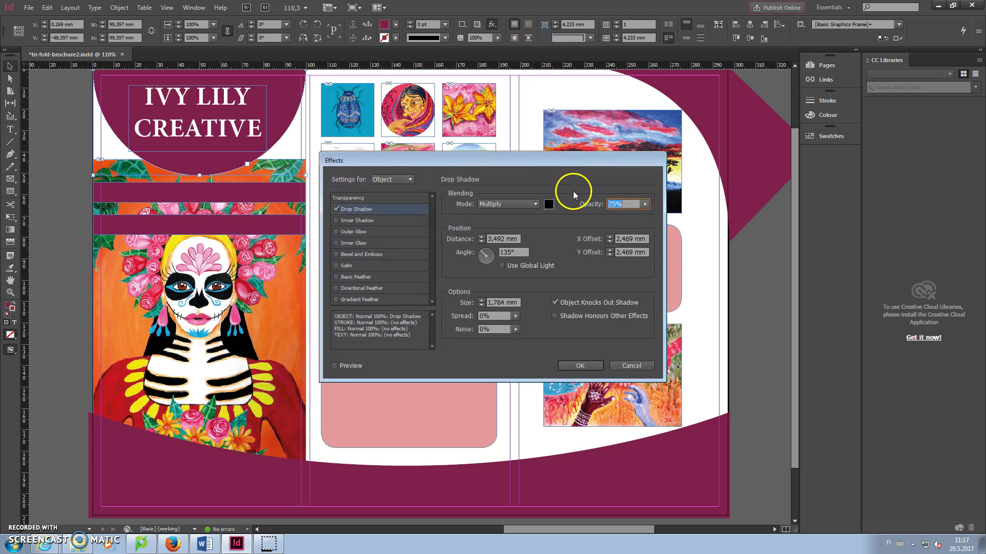
pyautogui.click(646, 204)
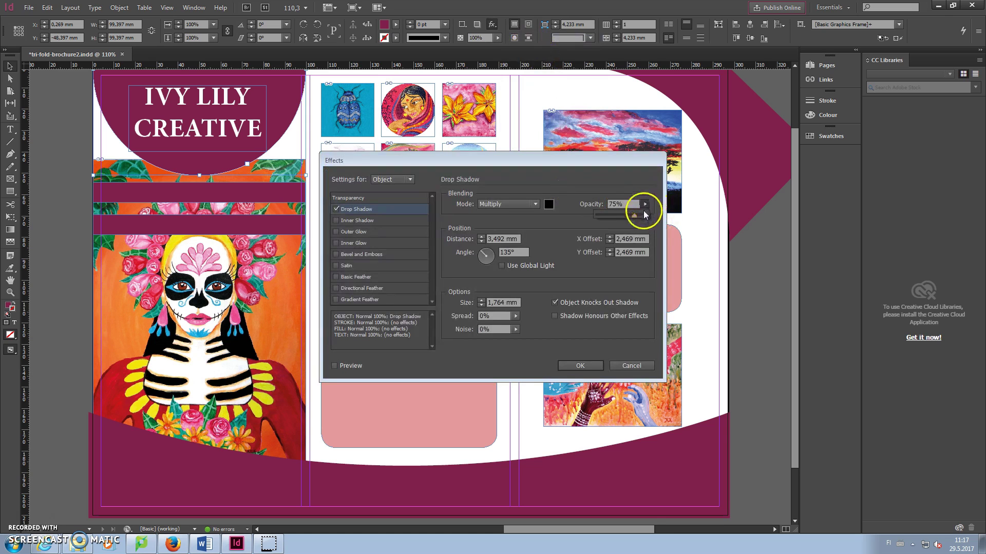
pyautogui.click(619, 204)
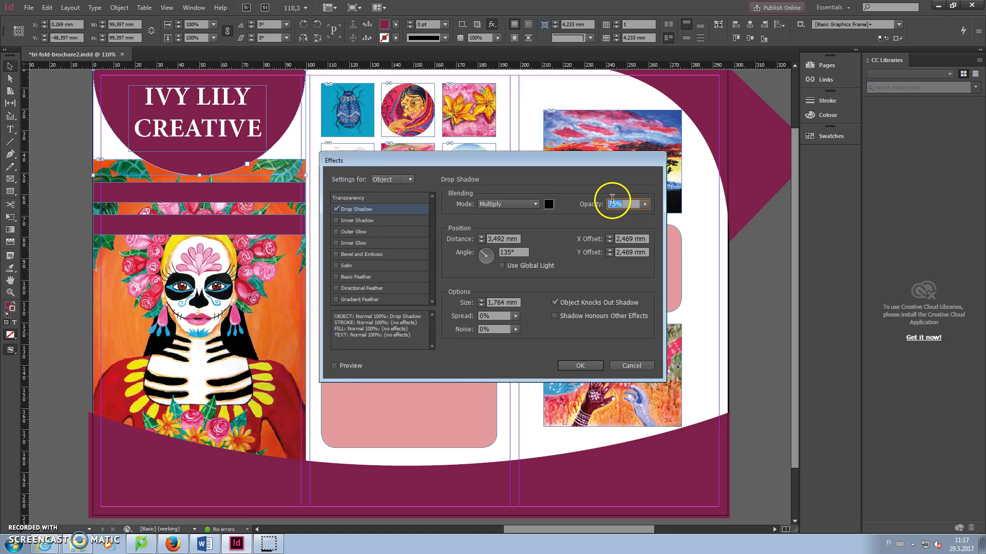
pyautogui.press('Return')
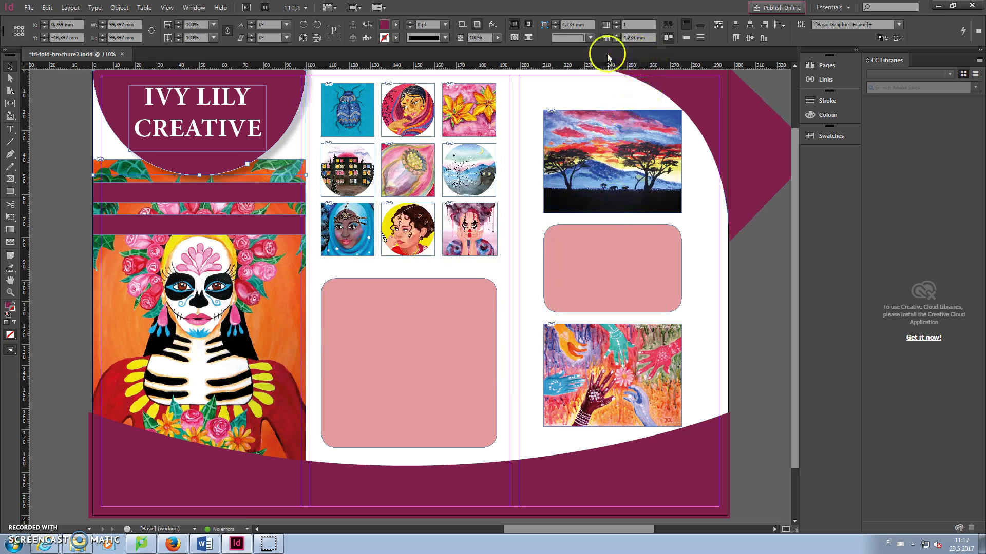
# Step: Change the drop shadow angle of the title's burgundy circle to 95°
pyautogui.click(492, 30)
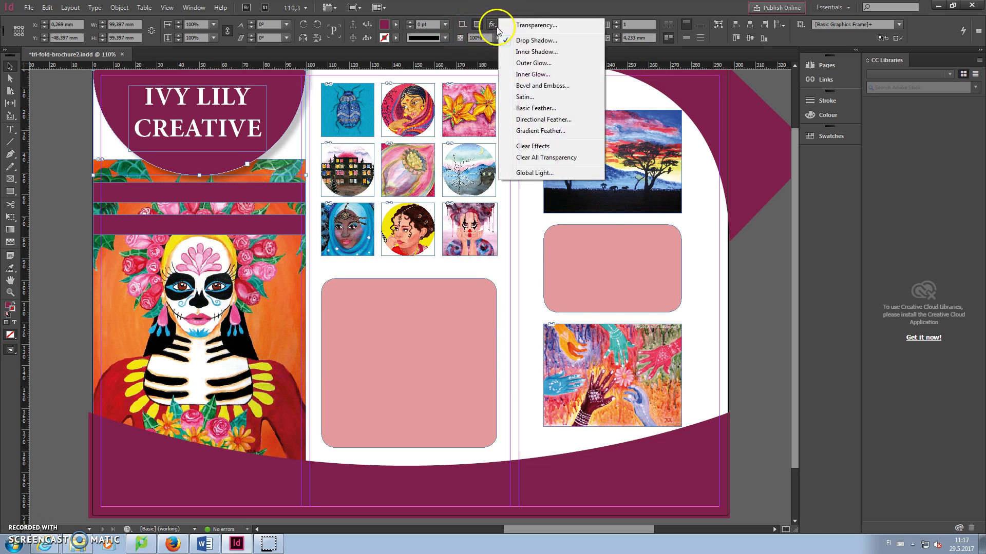
pyautogui.click(534, 36)
pyautogui.doubleClick(498, 251)
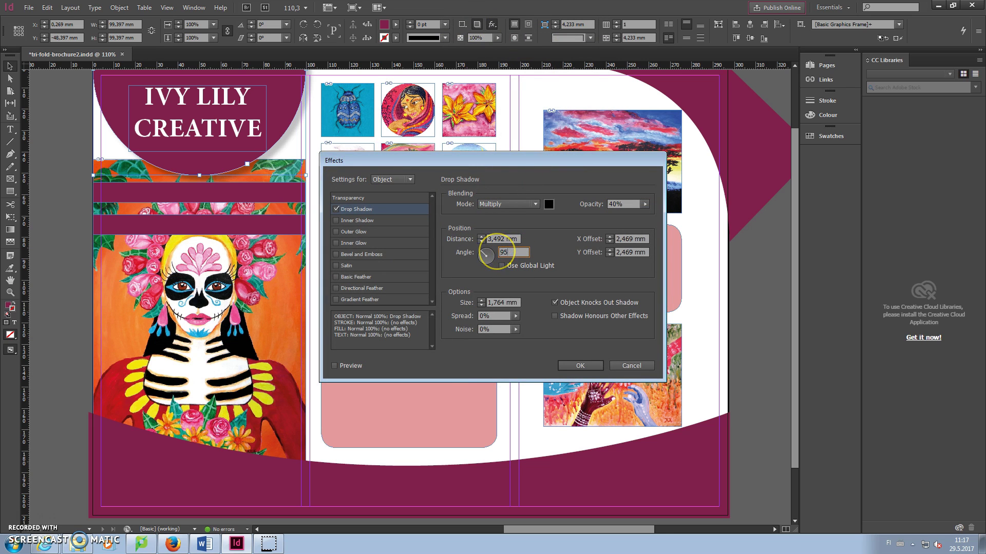
pyautogui.press('Return')
# Step: Apply a drop shadow to each of the two burgundy strips across the portrait
pyautogui.click(210, 189)
pyautogui.click(491, 24)
pyautogui.click(518, 47)
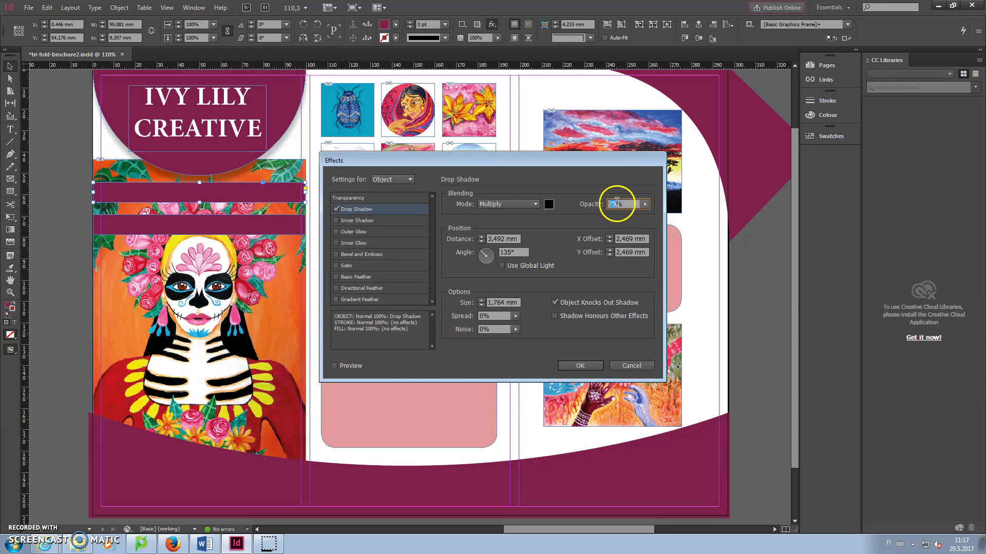
pyautogui.press('Return')
pyautogui.click(291, 222)
pyautogui.click(492, 24)
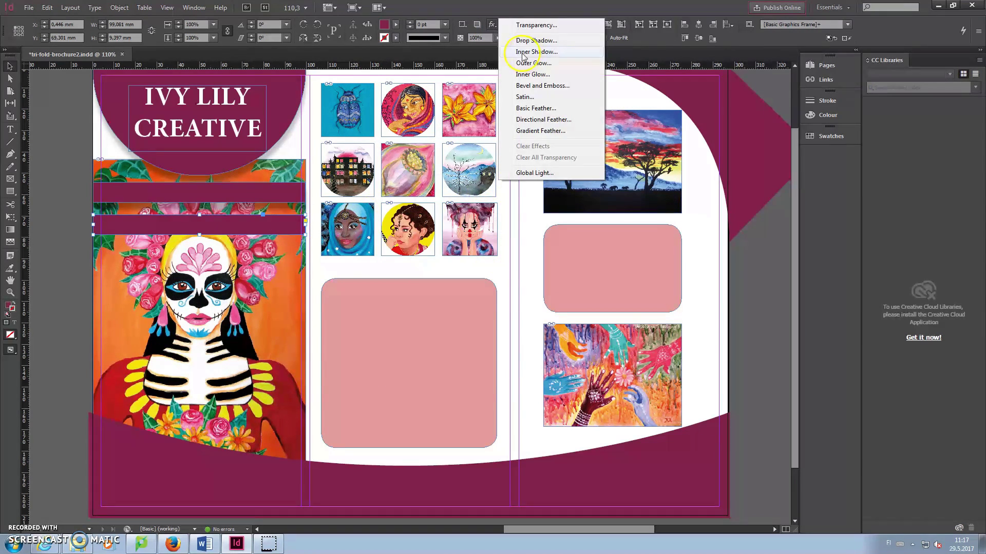
pyautogui.click(521, 47)
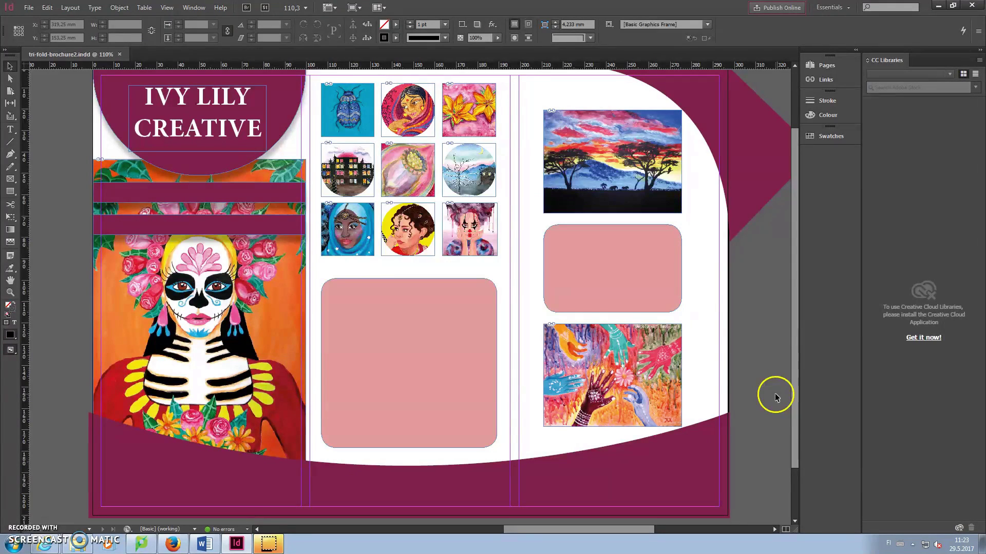
# Step: Add a text frame about 66 mm wide and 11.5 mm high reading "ART GALLERY" and place it in the upper part of the middle panel's tinted box
pyautogui.click(16, 131)
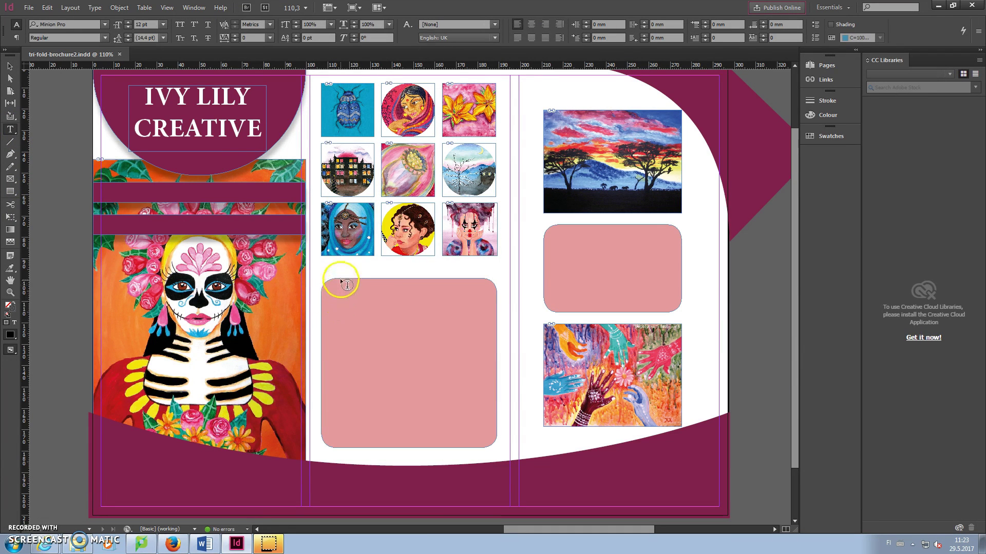
pyautogui.moveTo(335, 264); pyautogui.dragTo(476, 288)
pyautogui.click(381, 274)
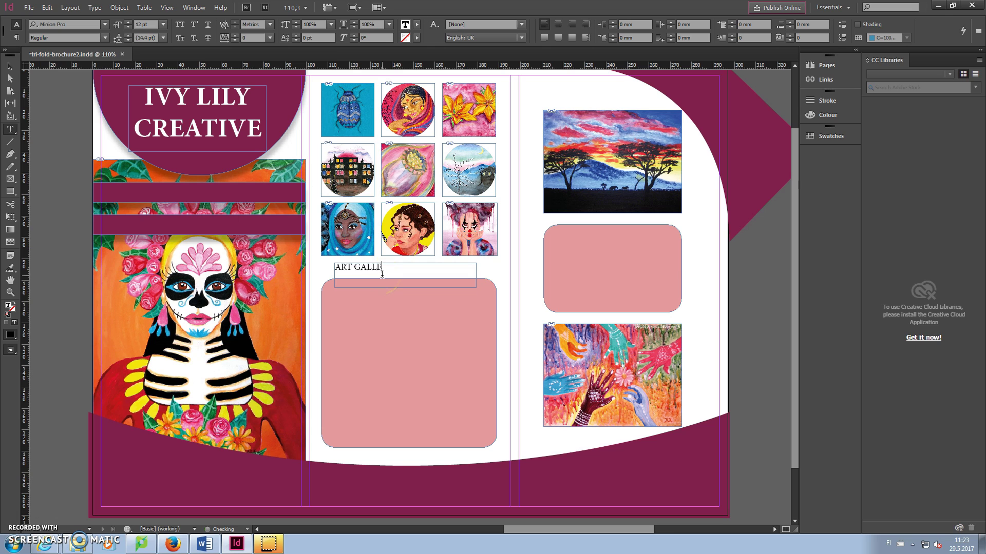
pyautogui.click(10, 66)
pyautogui.moveTo(424, 275); pyautogui.dragTo(427, 296)
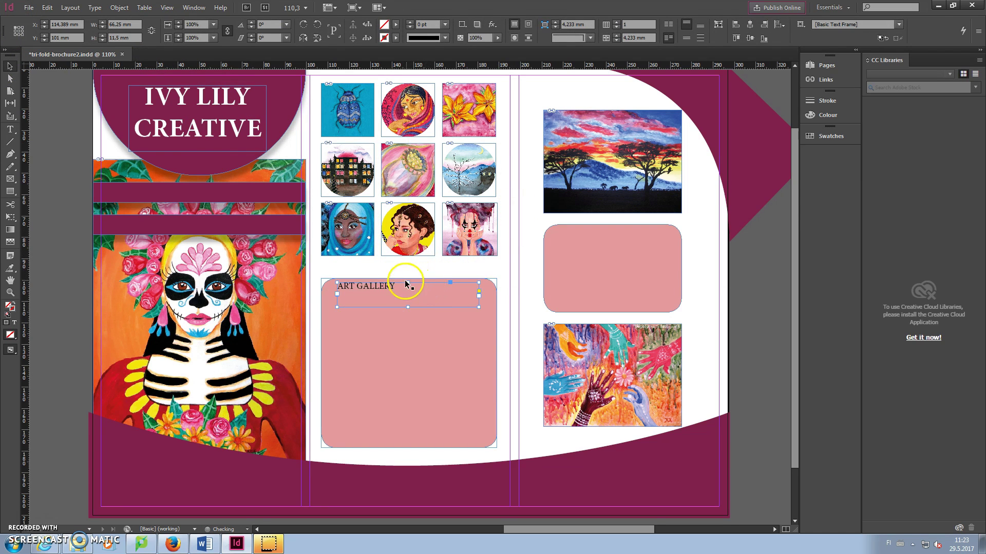
# Step: Centre the ART GALLERY heading in its frame and enlarge its font size
pyautogui.click(12, 127)
pyautogui.hotkey('ctrl', 'a')
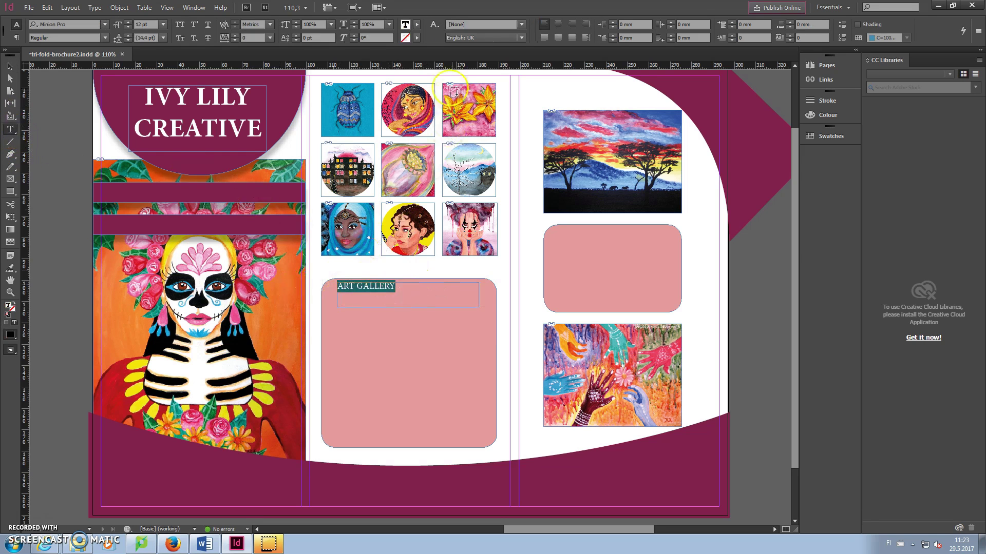
pyautogui.click(558, 24)
pyautogui.click(163, 24)
pyautogui.click(149, 134)
pyautogui.click(491, 312)
# Step: Create a text frame about 70 mm wide and 63 mm high with placeholder text and place it under the ART GALLERY heading
pyautogui.moveTo(337, 267); pyautogui.dragTo(486, 400)
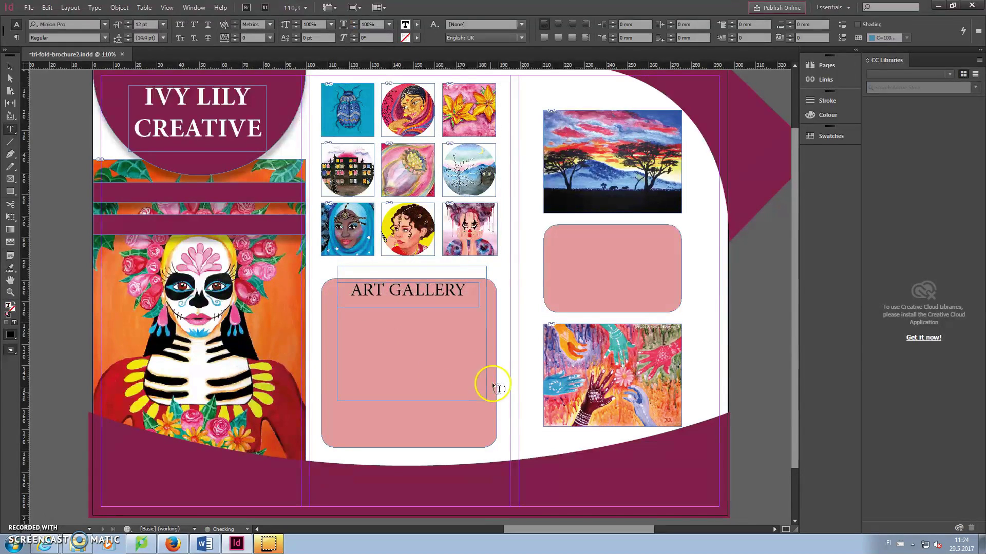
pyautogui.click(96, 8)
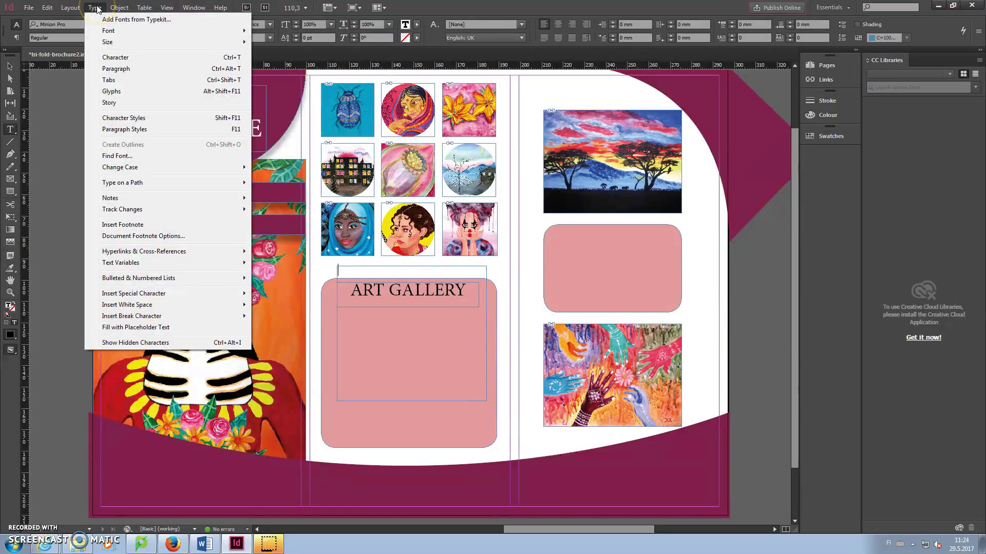
pyautogui.click(181, 328)
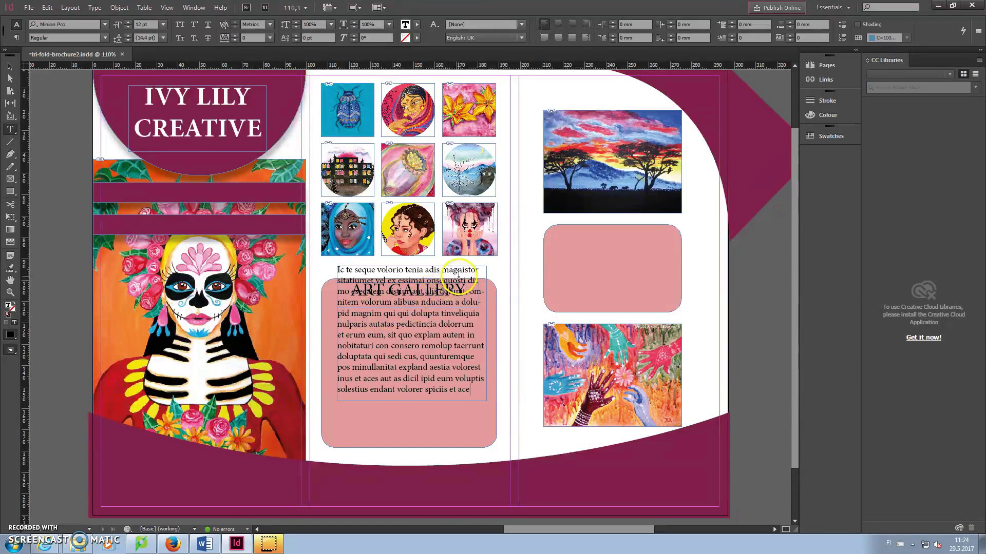
pyautogui.click(10, 66)
pyautogui.moveTo(428, 321); pyautogui.dragTo(426, 364)
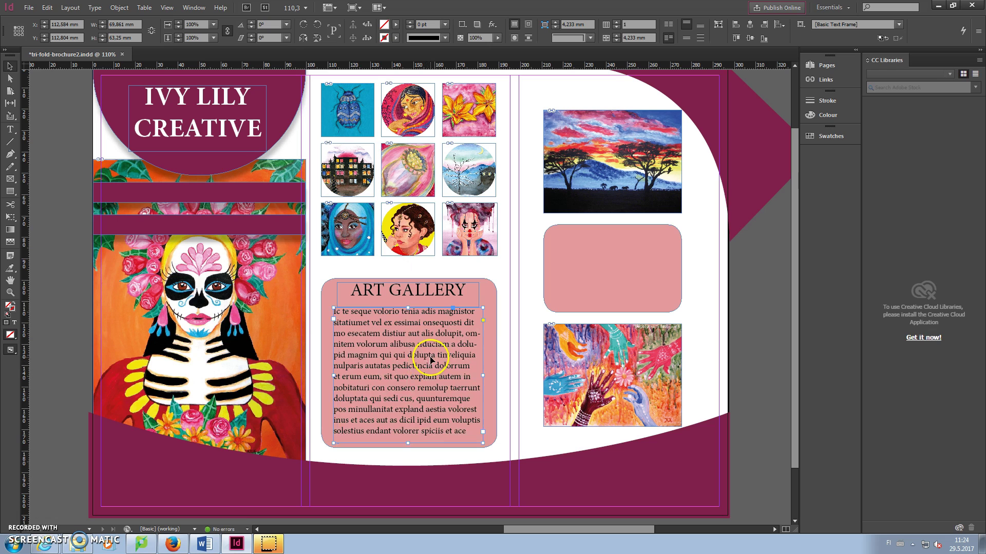
pyautogui.click(500, 274)
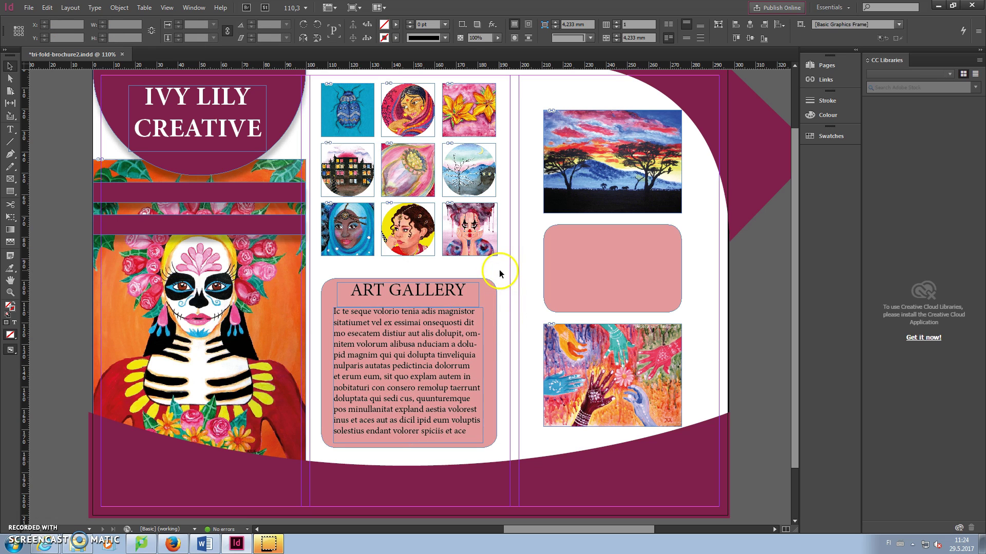
# Step: Turn the placeholder text below the ART GALLERY heading into a numbered list
pyautogui.click(412, 342)
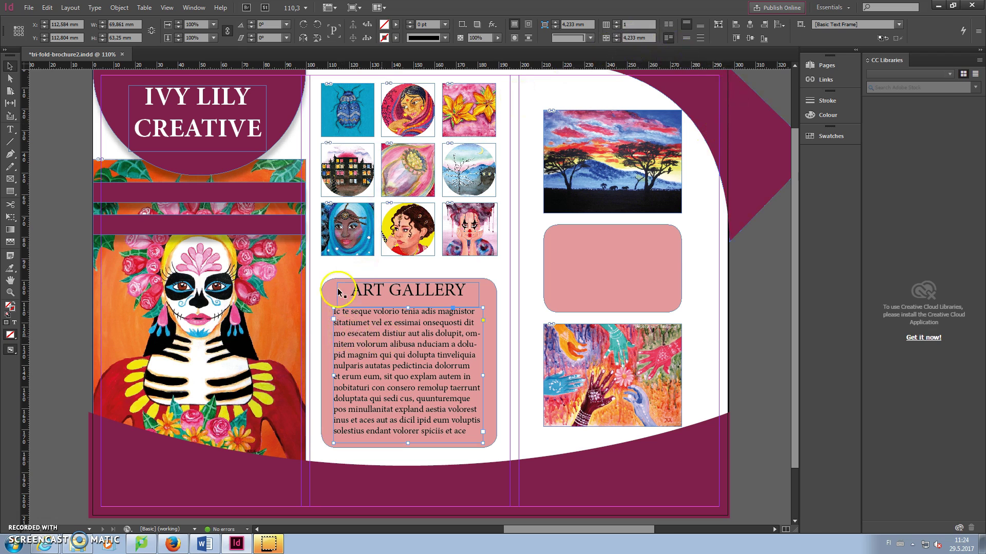
pyautogui.click(9, 131)
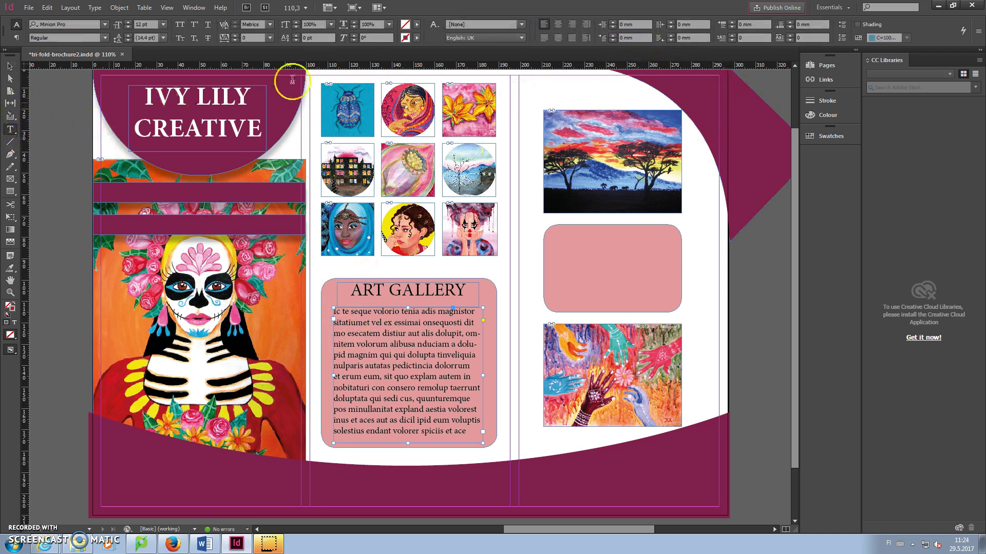
pyautogui.click(842, 38)
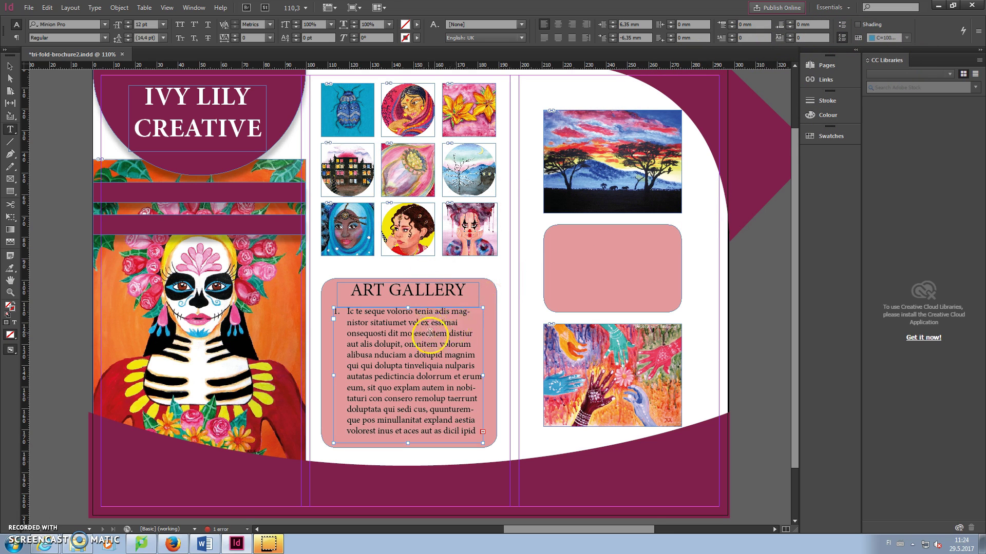
# Step: Break the numbered placeholder text into nine separate list items, each starting on a new line
pyautogui.click(452, 312)
pyautogui.press('Return')
pyautogui.click(446, 322)
pyautogui.press('Return')
pyautogui.click(476, 334)
pyautogui.press('Return')
pyautogui.click(465, 345)
pyautogui.press('Return')
pyautogui.click(475, 355)
pyautogui.press('Return')
pyautogui.click(478, 368)
pyautogui.press('Return')
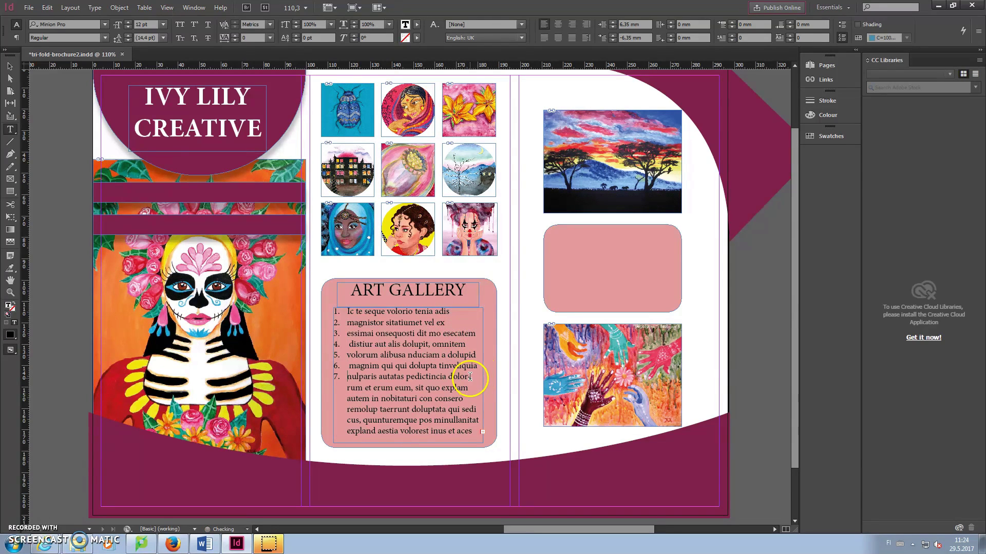
pyautogui.click(448, 379)
pyautogui.press('Return')
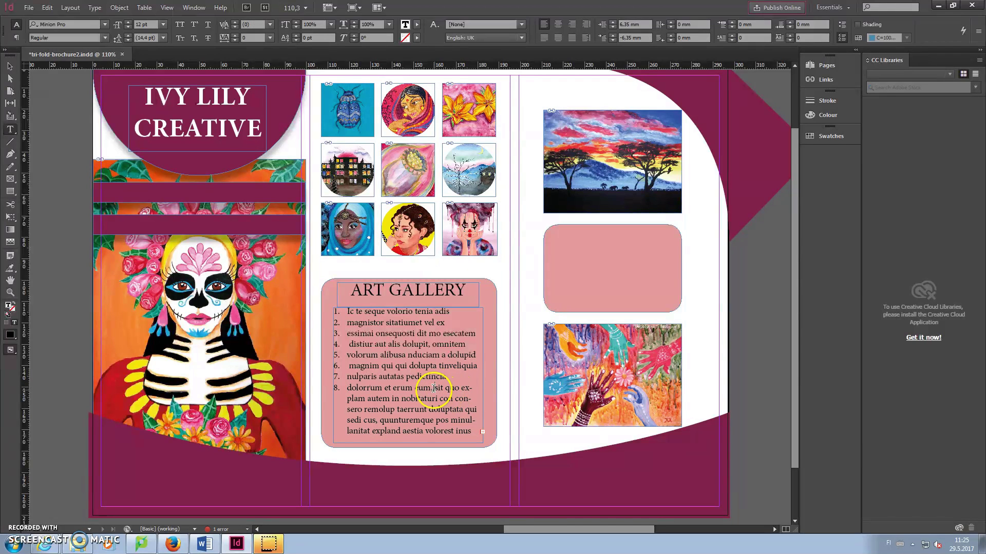
pyautogui.click(460, 388)
pyautogui.press('Return')
# Step: Delete the surplus middle text of the ninth list item and lower the frame's upper edge to leave a gap under the heading
pyautogui.moveTo(476, 438); pyautogui.dragTo(463, 398)
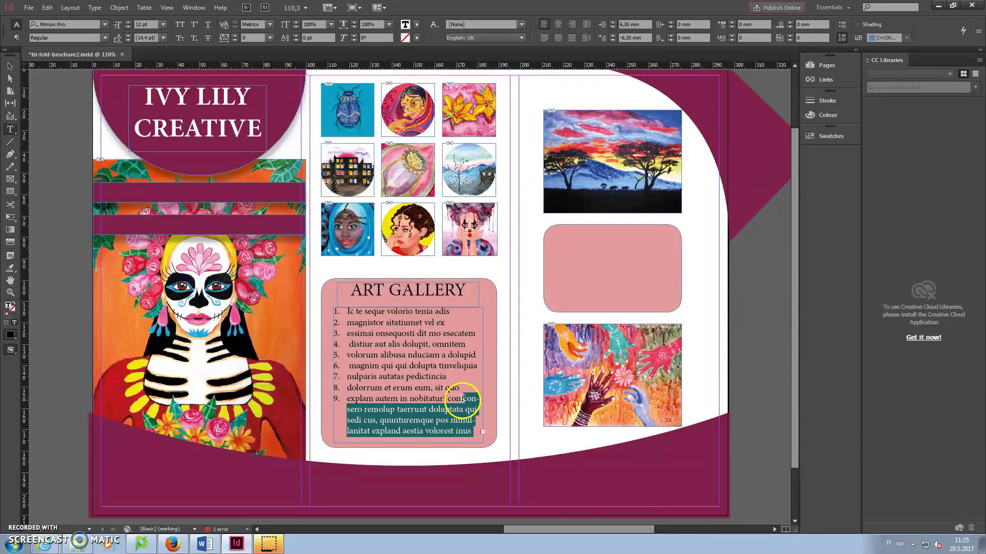
pyautogui.press('BackSpace')
pyautogui.press('Escape')
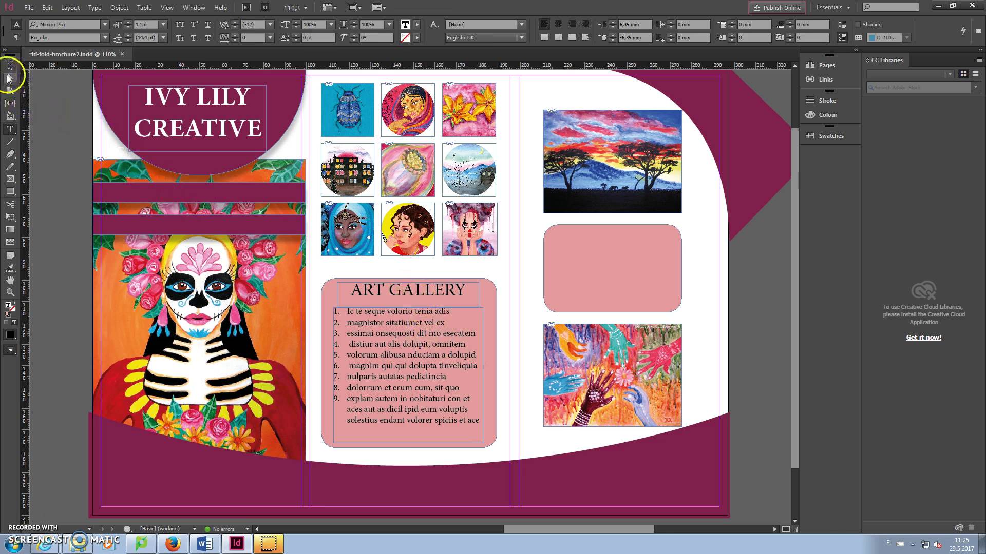
pyautogui.moveTo(407, 307); pyautogui.dragTo(407, 320)
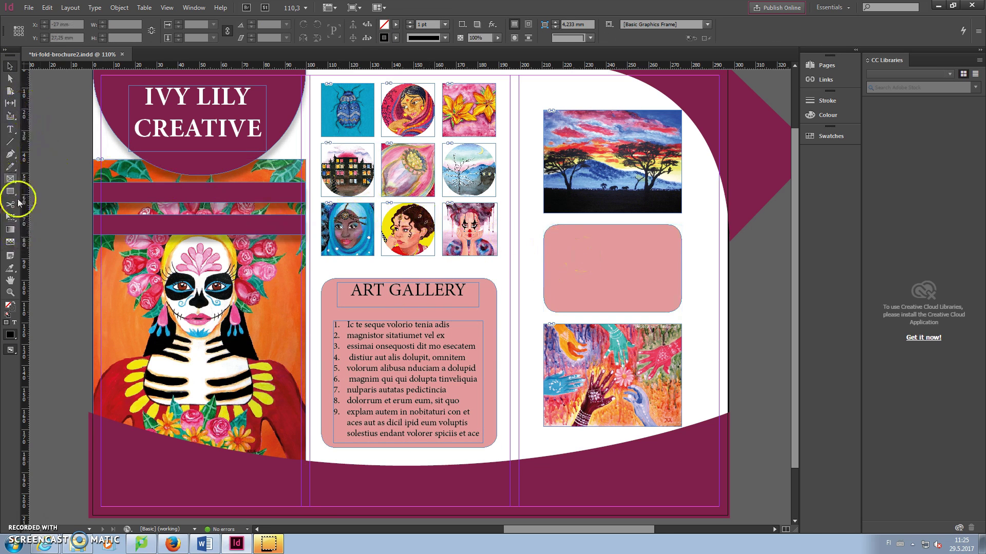
# Step: Draw a narrow text frame over the upper corner of the third panel's tinted box and fill it with placeholder text
pyautogui.click(10, 130)
pyautogui.moveTo(533, 214); pyautogui.dragTo(591, 279)
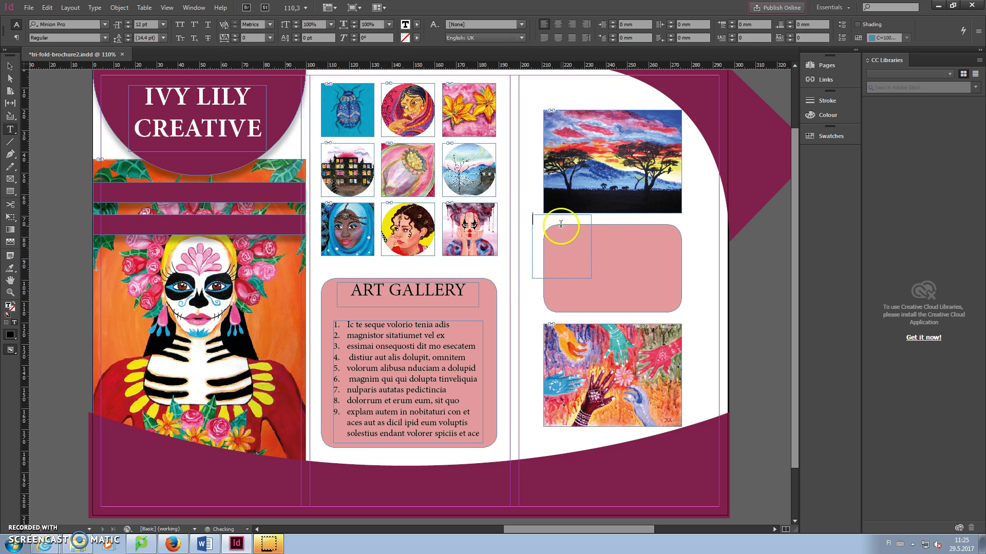
pyautogui.click(94, 8)
pyautogui.moveTo(141, 211)
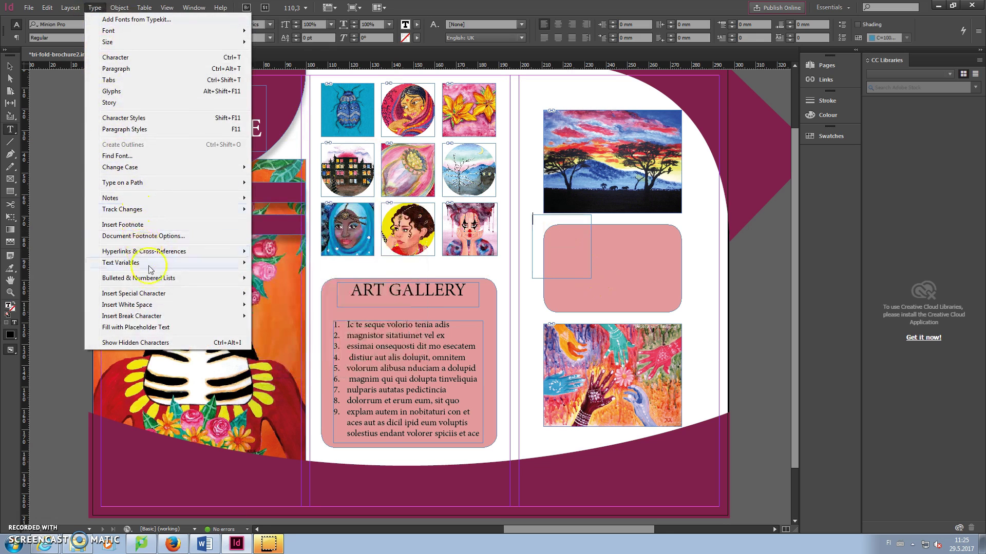
pyautogui.click(165, 327)
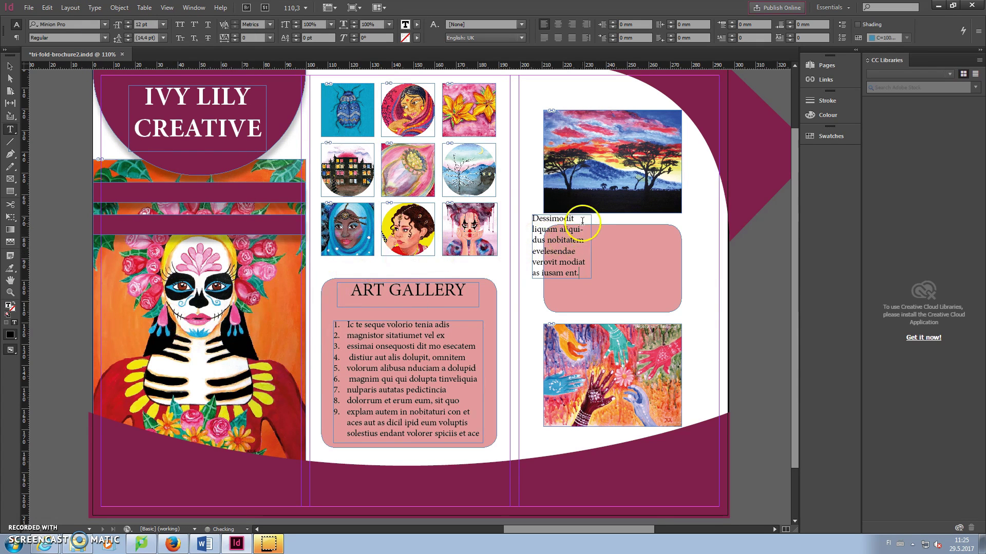
# Step: Set the first word of the narrow placeholder text, "Dessimodit", in Bold
pyautogui.moveTo(577, 218); pyautogui.dragTo(522, 218)
pyautogui.click(105, 37)
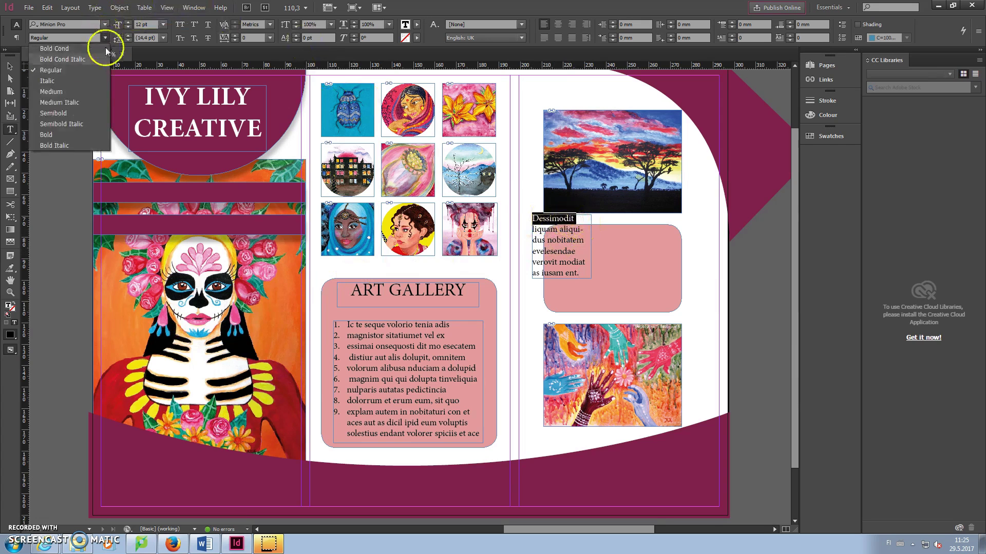
pyautogui.click(56, 135)
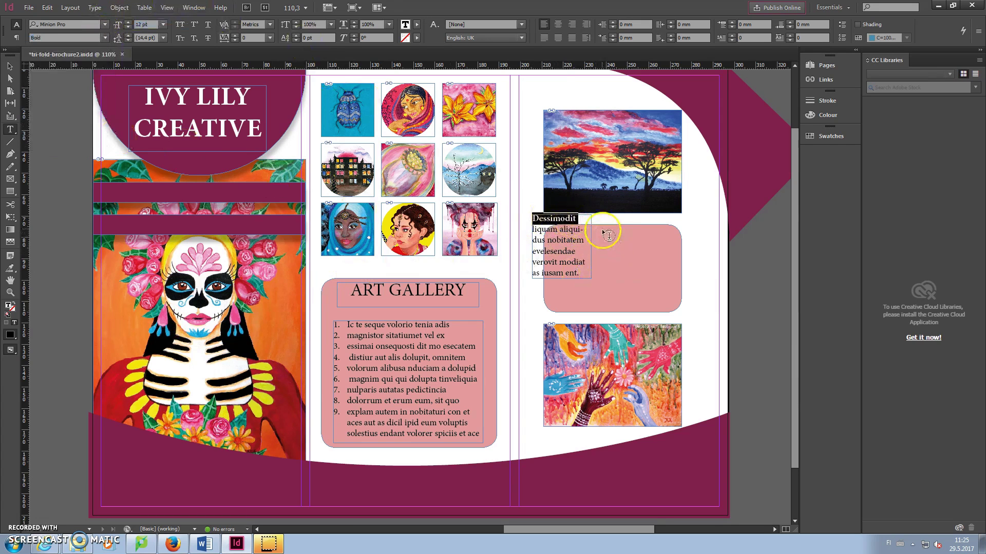
# Step: Move the Dessimodit frame into the left half of the small tinted box and resize it to about 29.9 by 32.6 mm
pyautogui.click(10, 66)
pyautogui.moveTo(576, 247); pyautogui.dragTo(592, 266)
pyautogui.moveTo(610, 298); pyautogui.dragTo(614, 305)
pyautogui.moveTo(579, 266); pyautogui.dragTo(579, 267)
# Step: Copy the Dessimodit text frame and place the duplicate beside the original in the right half of the tinted box
pyautogui.rightClick(581, 266)
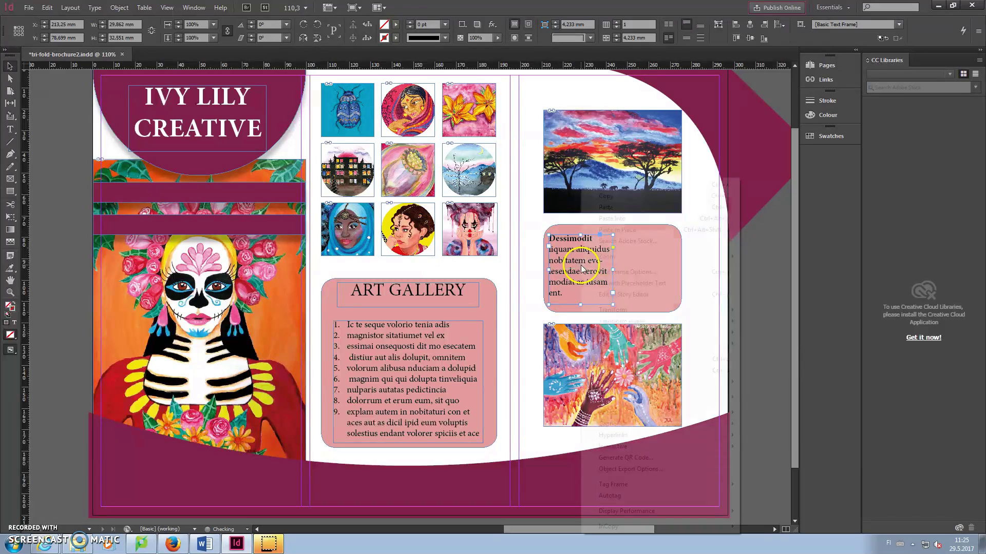
pyautogui.click(608, 196)
pyautogui.rightClick(612, 215)
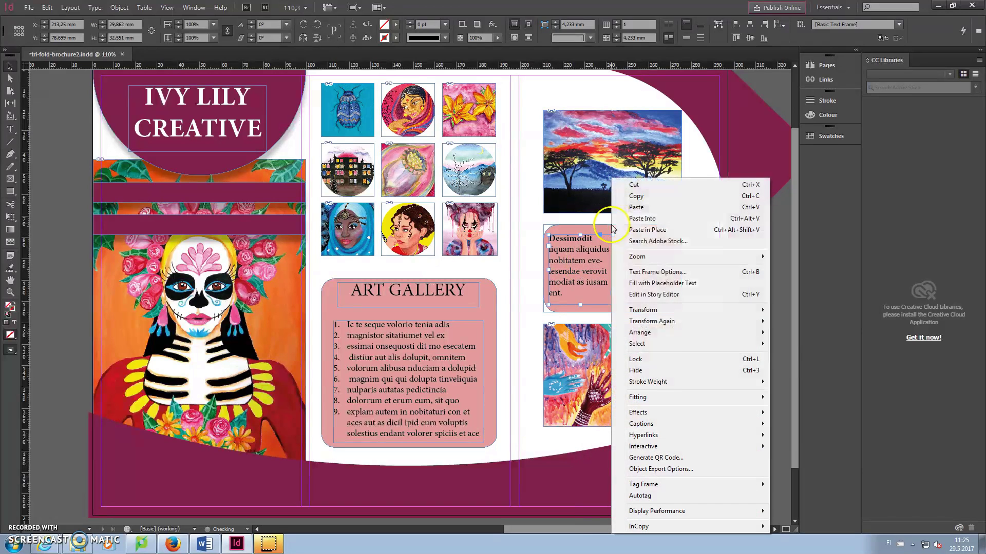
pyautogui.click(660, 195)
pyautogui.moveTo(609, 258); pyautogui.dragTo(634, 247)
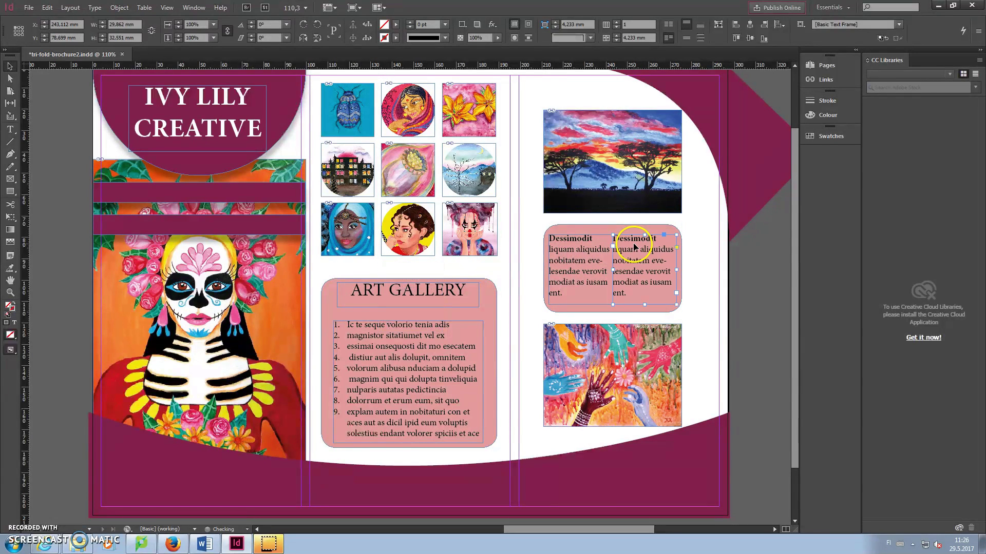
pyautogui.click(691, 244)
# Step: Create a text frame about 80 mm wide and 11.5 mm high for the "ART EXHIBITION" heading and move it onto the upper burgundy strip
pyautogui.click(13, 130)
pyautogui.moveTo(325, 262); pyautogui.dragTo(496, 286)
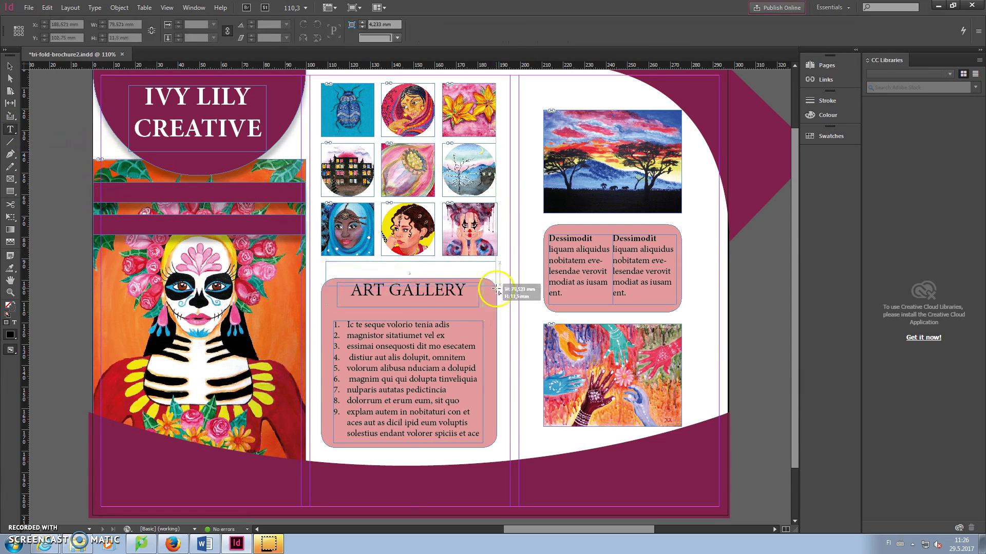
pyautogui.write('ART EXHIBIT')
pyautogui.press('Escape')
pyautogui.moveTo(404, 271); pyautogui.dragTo(193, 193)
# Step: Complete the wording as "ART EXHIBITION" and format it as enlarged, bold, white, centred text
pyautogui.doubleClick(194, 193)
pyautogui.hotkey('ctrl', 'a')
pyautogui.click(163, 24)
pyautogui.write('ION')
pyautogui.press('Escape')
# Step: Duplicate the ART EXHIBITION frame onto the lower burgundy strip and replace its text with "JULY 1st to AUGUST 31st"
pyautogui.hotkey('ctrl', 'c')
pyautogui.hotkey('ctrl', 'v')
pyautogui.moveTo(407, 290); pyautogui.dragTo(200, 223)
pyautogui.doubleClick(201, 223)
pyautogui.hotkey('ctrl', 'a')
pyautogui.write('JULY 1st to AUGUST 31st')
# Step: Change the date line to a regular, non-bold font style and keep its frame centred on the lower strip
pyautogui.hotkey('ctrl', 'a')
pyautogui.click(104, 37)
pyautogui.click(51, 47)
pyautogui.press('Escape')
pyautogui.click(205, 222)
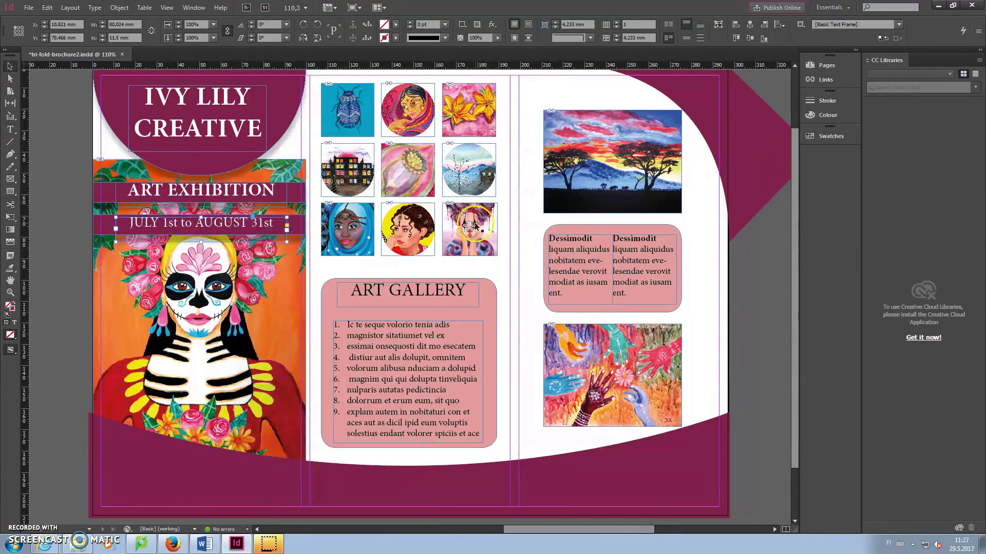
pyautogui.click(525, 210)
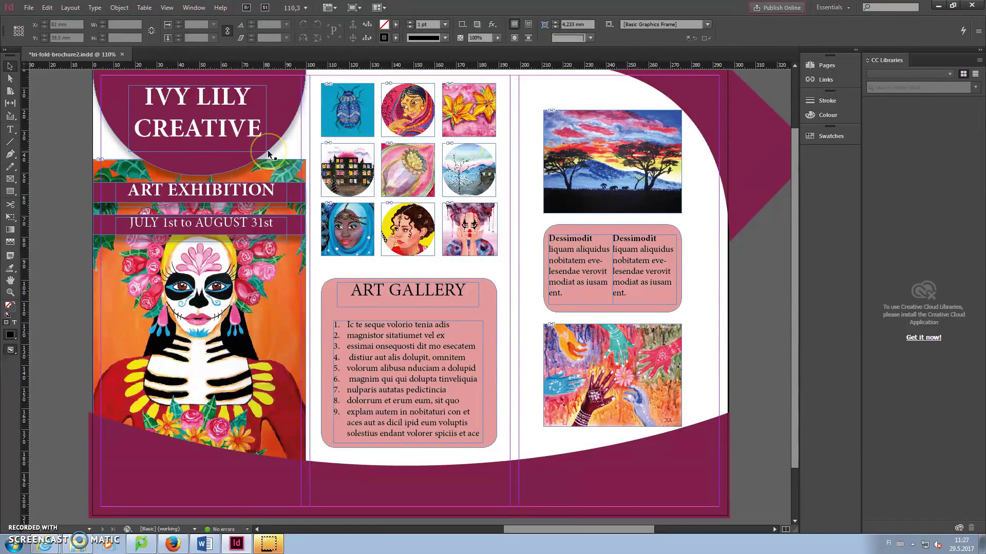
# Step: Export the brochure as tri-fold-brochure2.pdf and check it at 100% zoom in Adobe Acrobat Pro DC
pyautogui.click(28, 7)
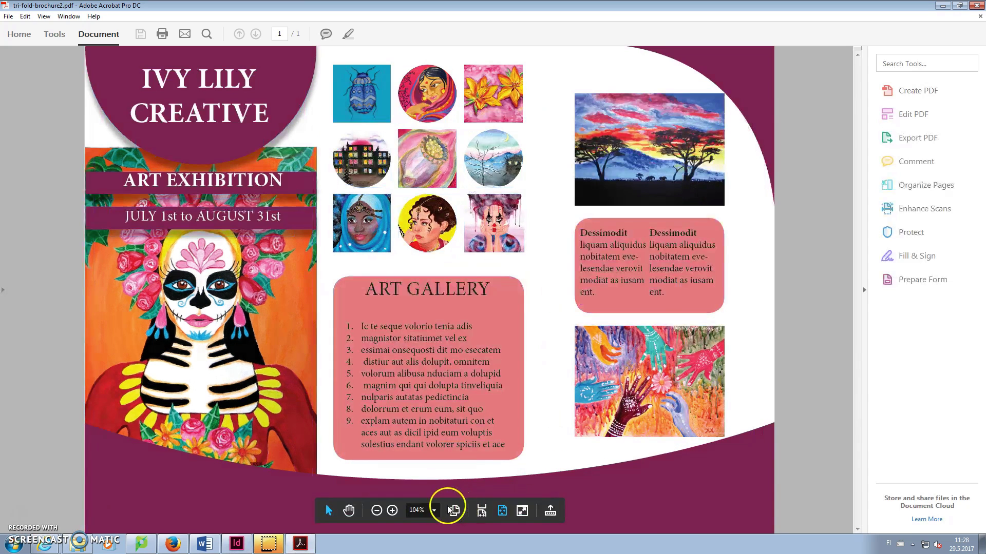
pyautogui.click(433, 510)
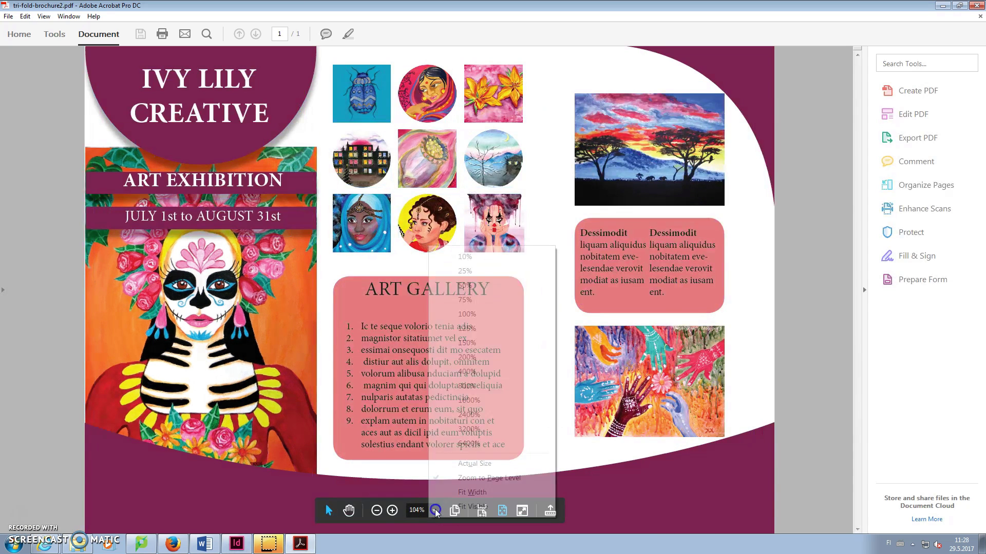
pyautogui.click(467, 314)
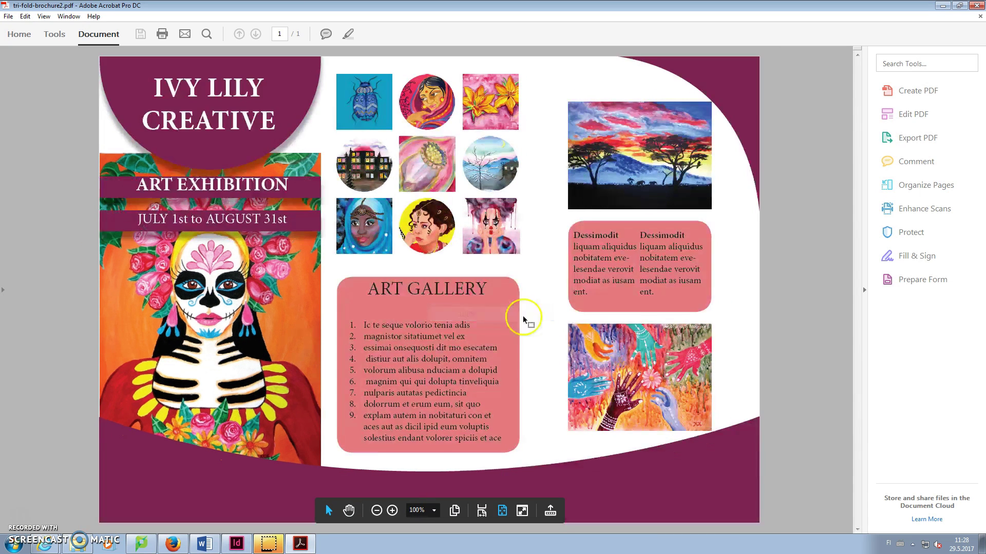
pyautogui.hotkey('ctrl', 'q')
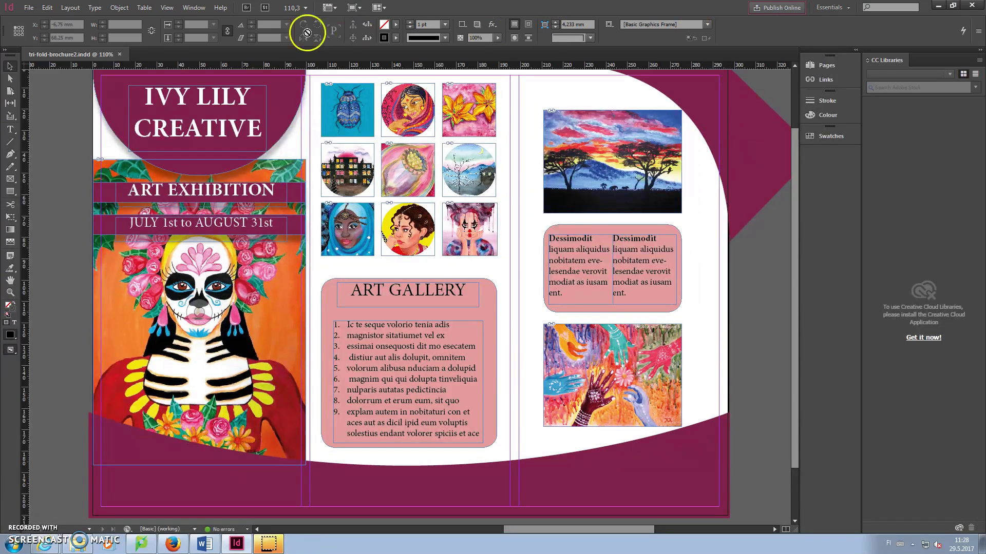
# Step: Place the white flower logo as a small image centred below IVY LILY CREATIVE, inside the burgundy circle on the front cover
pyautogui.click(29, 8)
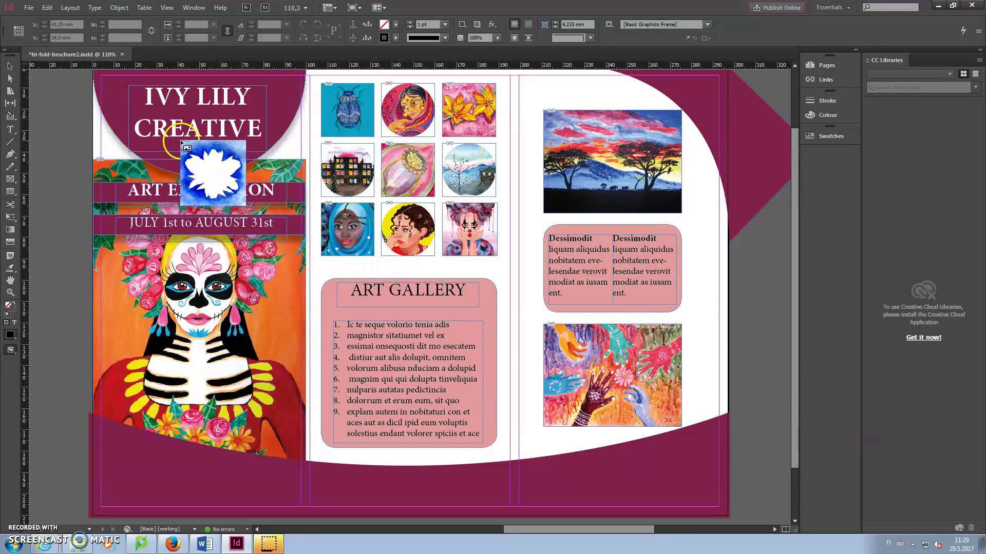
pyautogui.moveTo(179, 140); pyautogui.dragTo(204, 151)
pyautogui.click(233, 157)
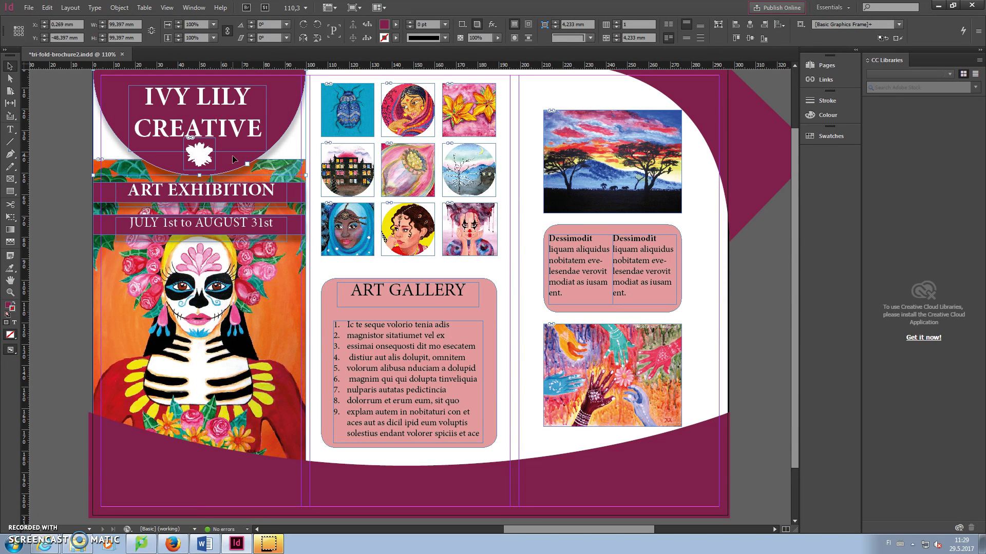
pyautogui.click(759, 260)
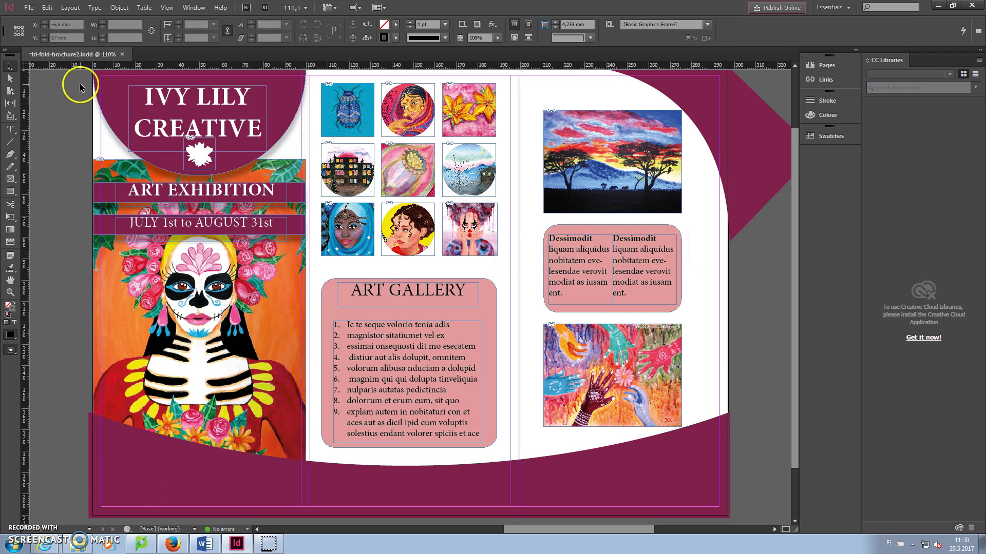
# Step: Save the brochure, export it as a PDF with the High Quality Print preset, and inspect the tri-fold-brochure2 image in Windows Photo Viewer
pyautogui.click(29, 7)
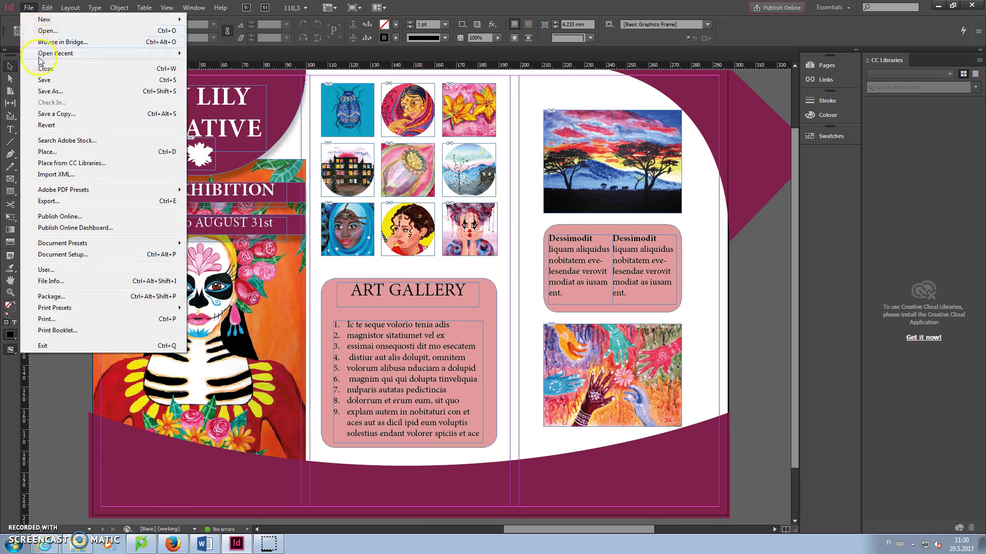
pyautogui.click(49, 80)
pyautogui.click(28, 11)
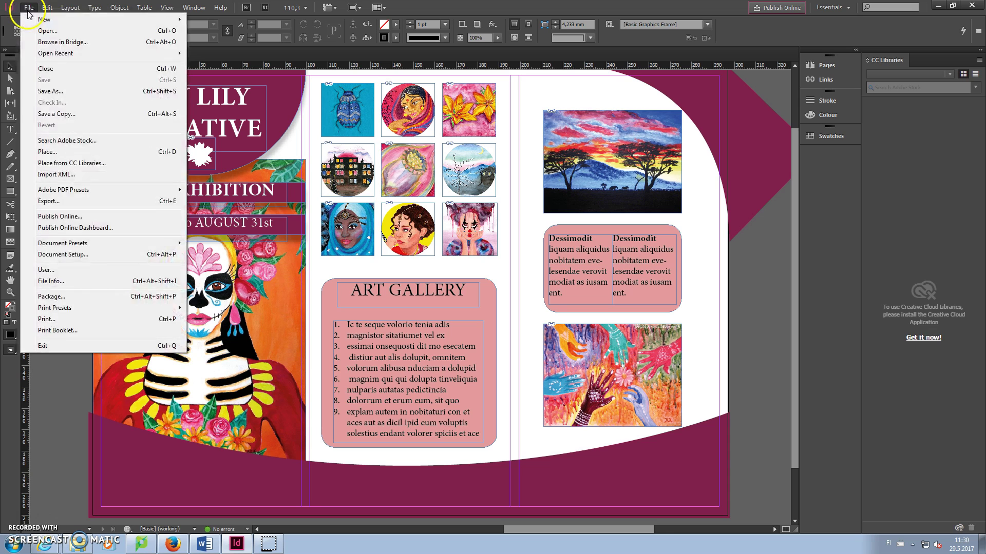
pyautogui.click(70, 162)
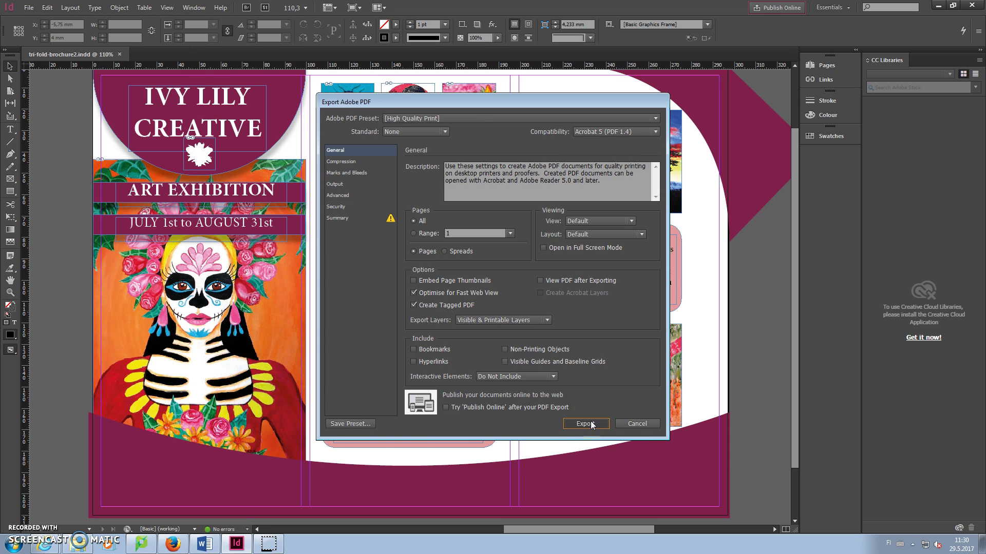
pyautogui.click(590, 424)
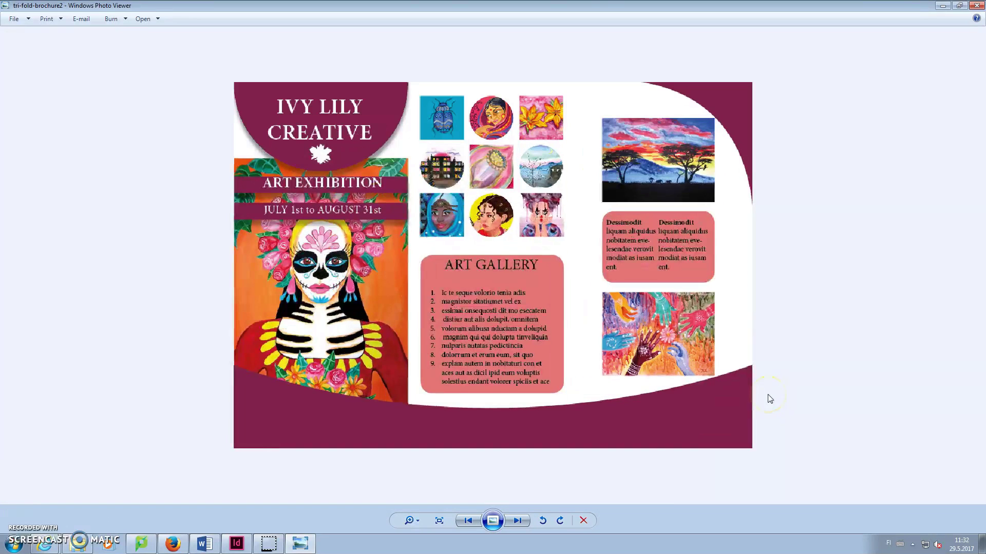
pyautogui.scroll(1, 769, 399)
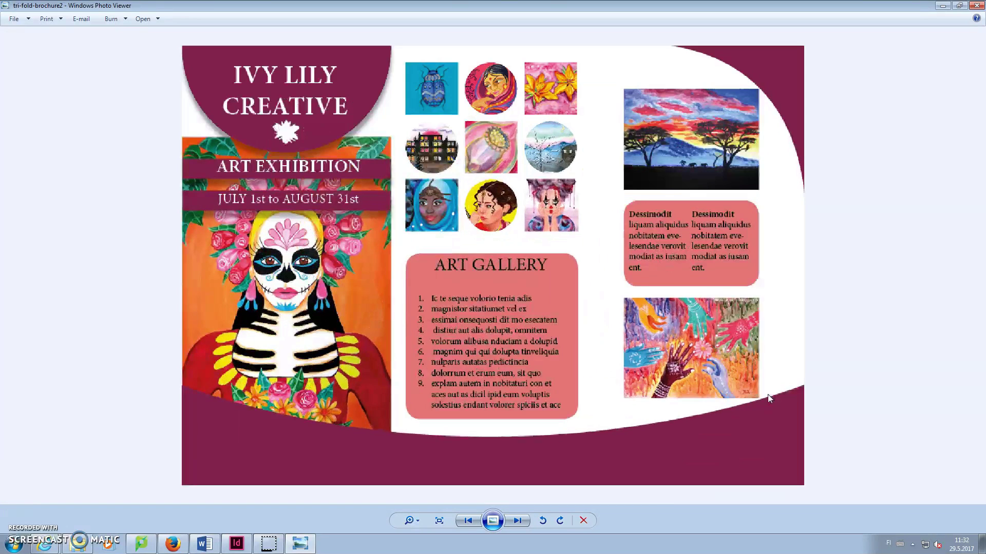
pyautogui.scroll(-2, 768, 396)
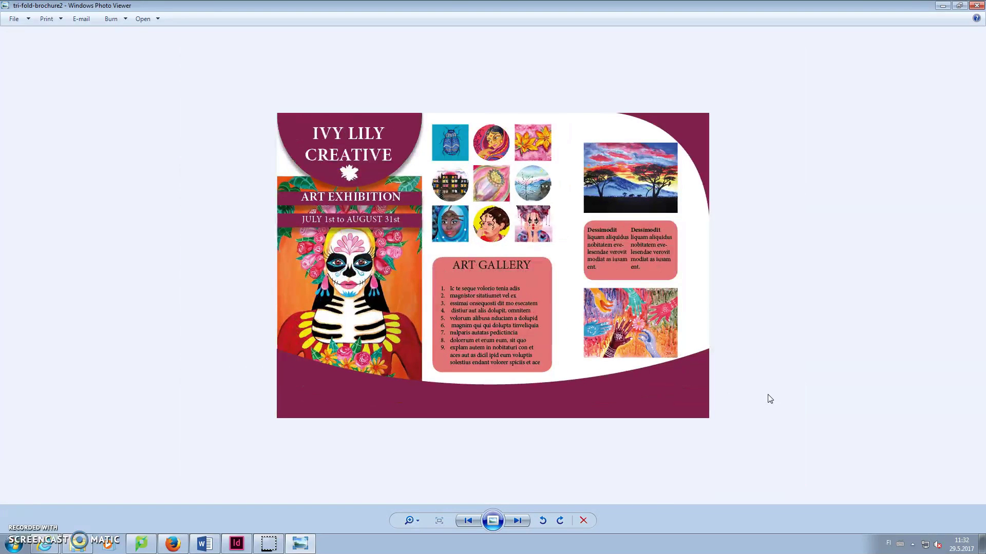